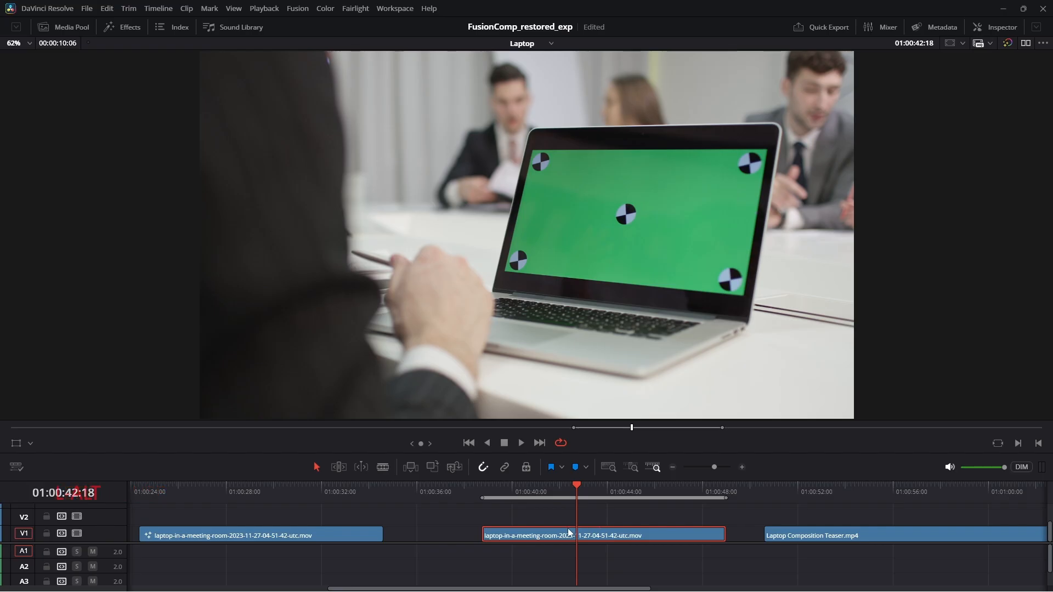
Open the green-screen laptop meeting-room clip from the timeline in Fusion.
scroll(568, 533, "down", 4)
scroll(570, 533, "up", 3)
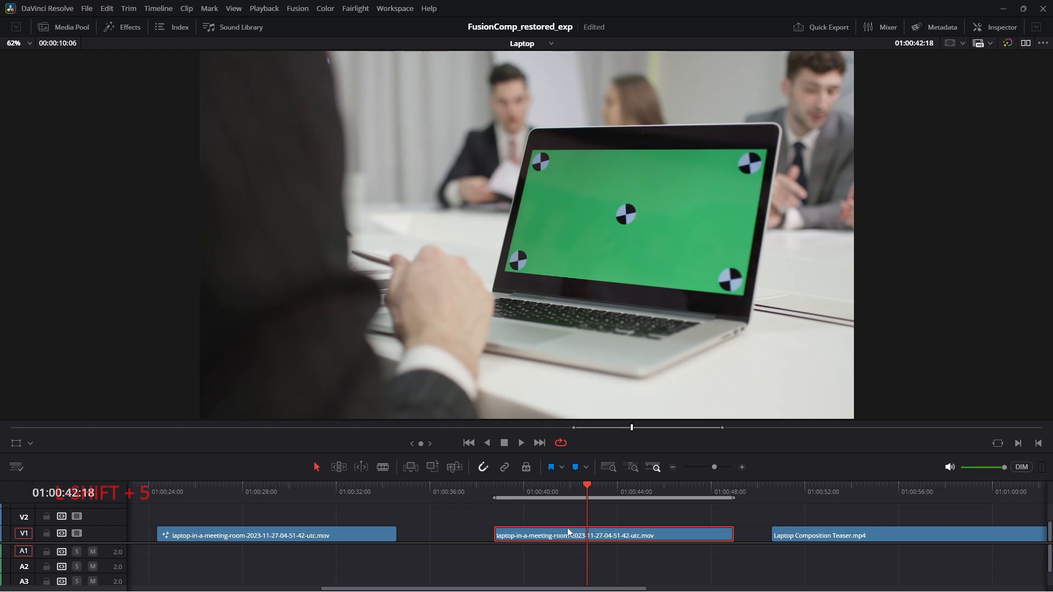
left_click(395, 472)
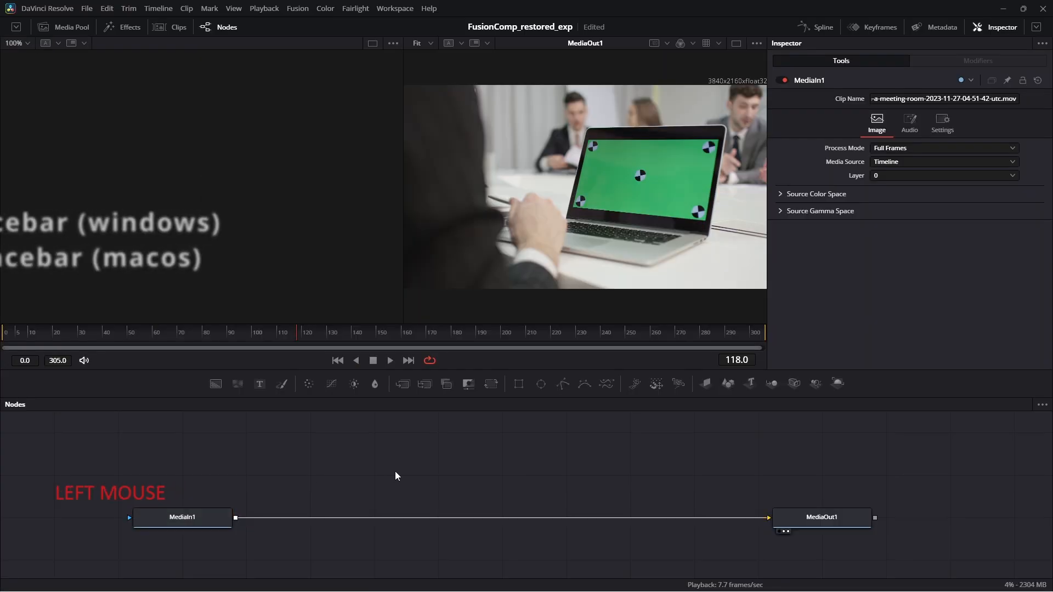
Add a Planar Tracker node to the composition using the tool search.
key("ctrl+space")
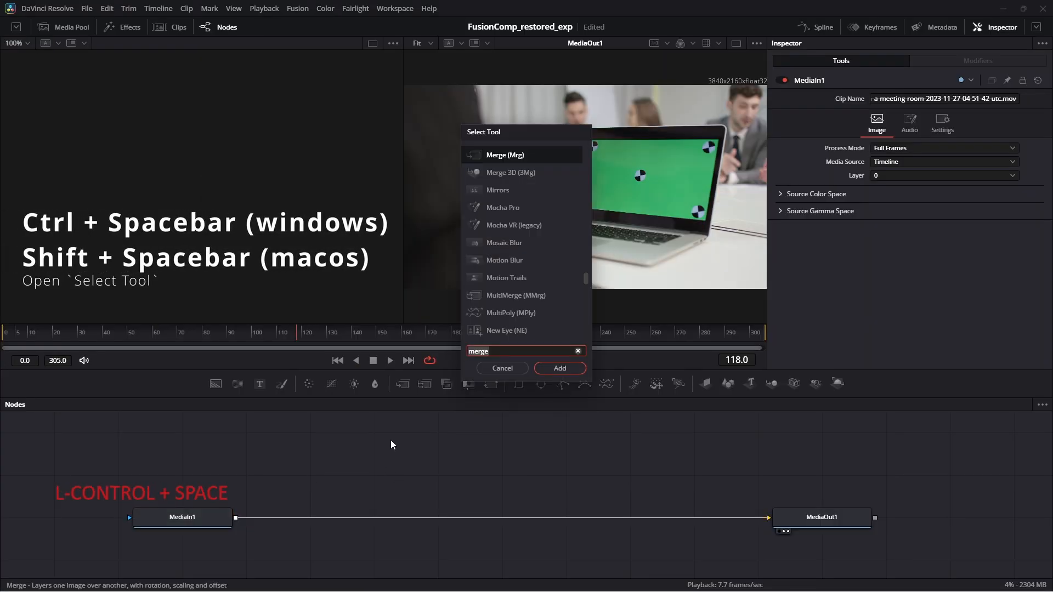
type("trac")
left_click(540, 190)
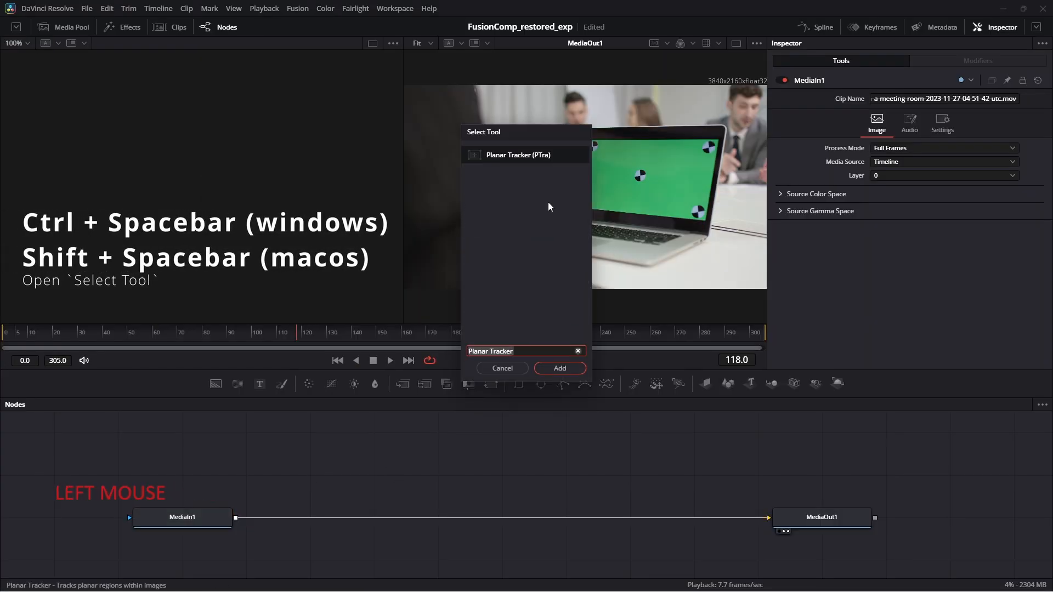
left_click(559, 369)
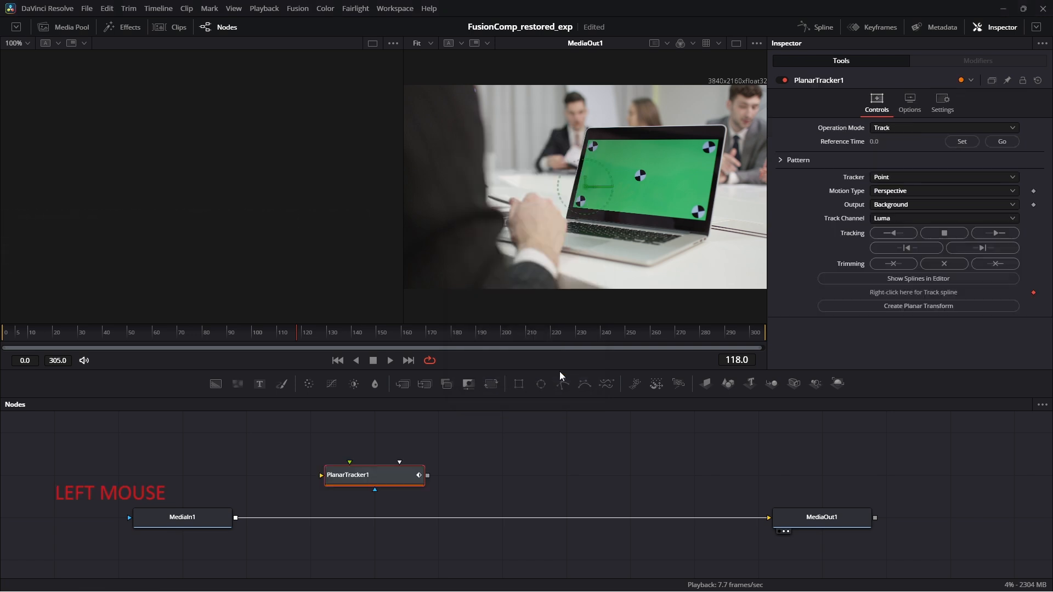
Connect MediaIn1 to the Background input of PlanarTracker1 and shift the tracker node further along the graph.
left_click_drag(235, 519, 266, 498)
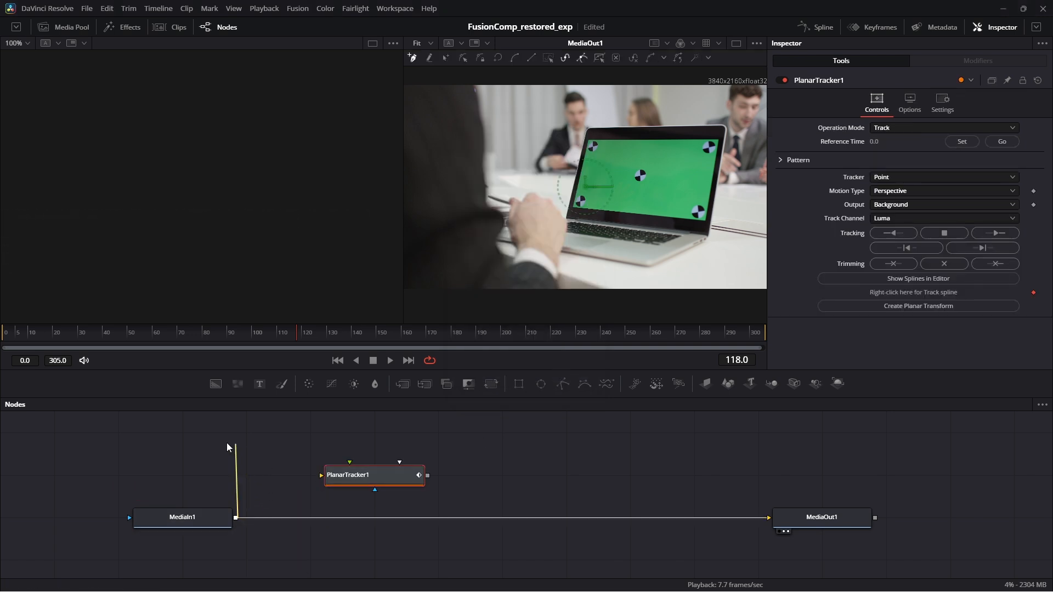
left_click_drag(424, 512, 354, 479)
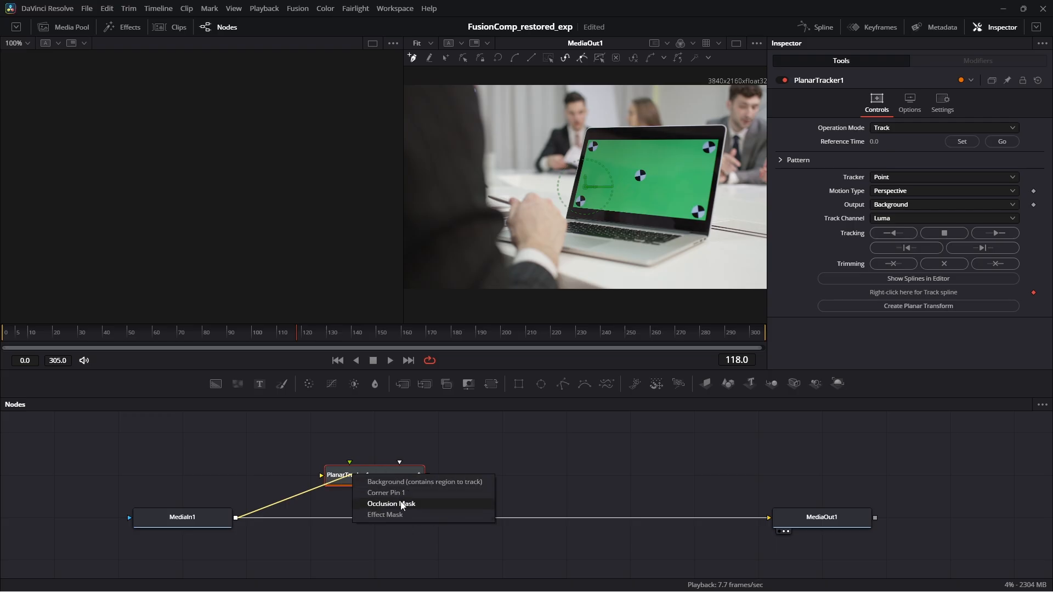
left_click(399, 485)
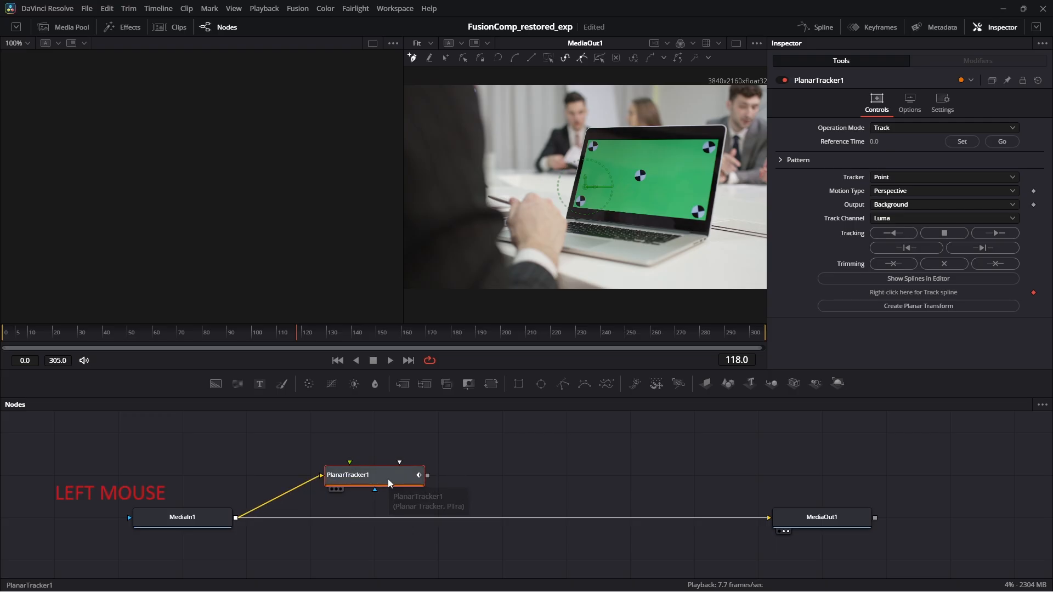
left_click_drag(390, 482, 453, 482)
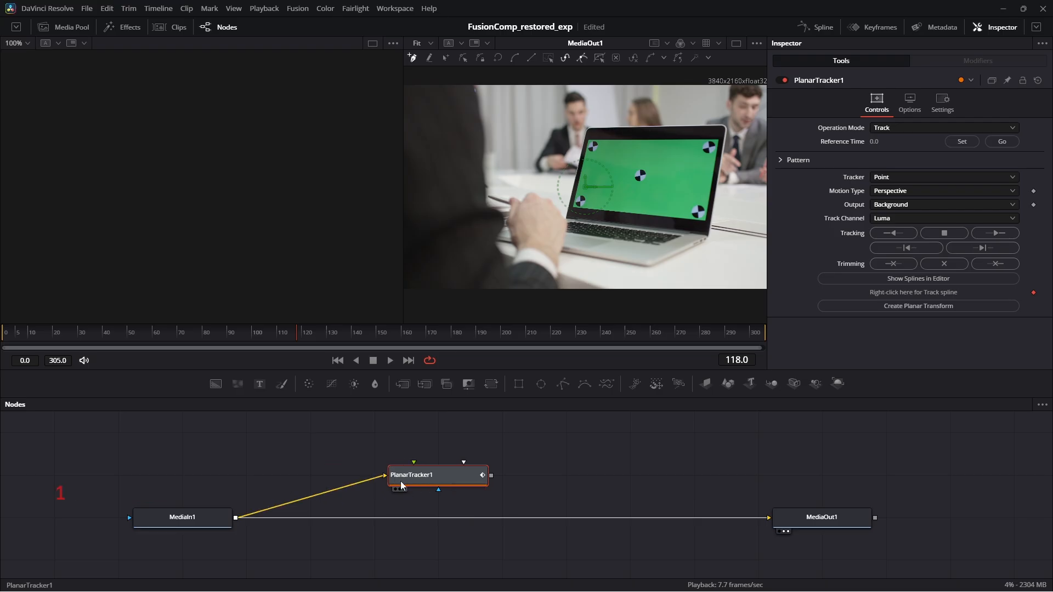
Show PlanarTracker1 in the first viewer, enlarge that viewer, and go to frame 0.
key("1")
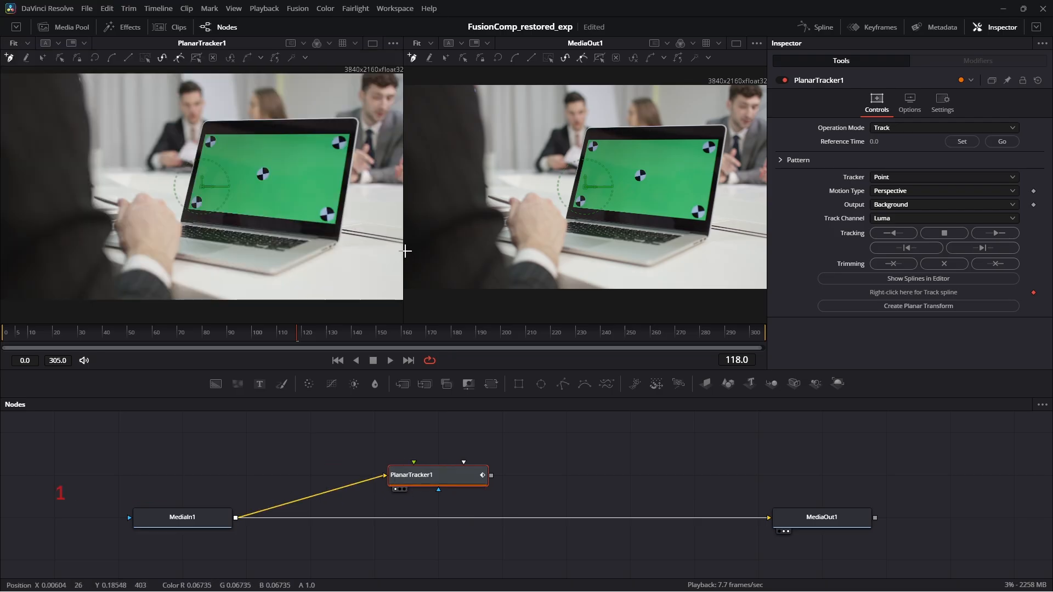
left_click_drag(403, 250, 599, 254)
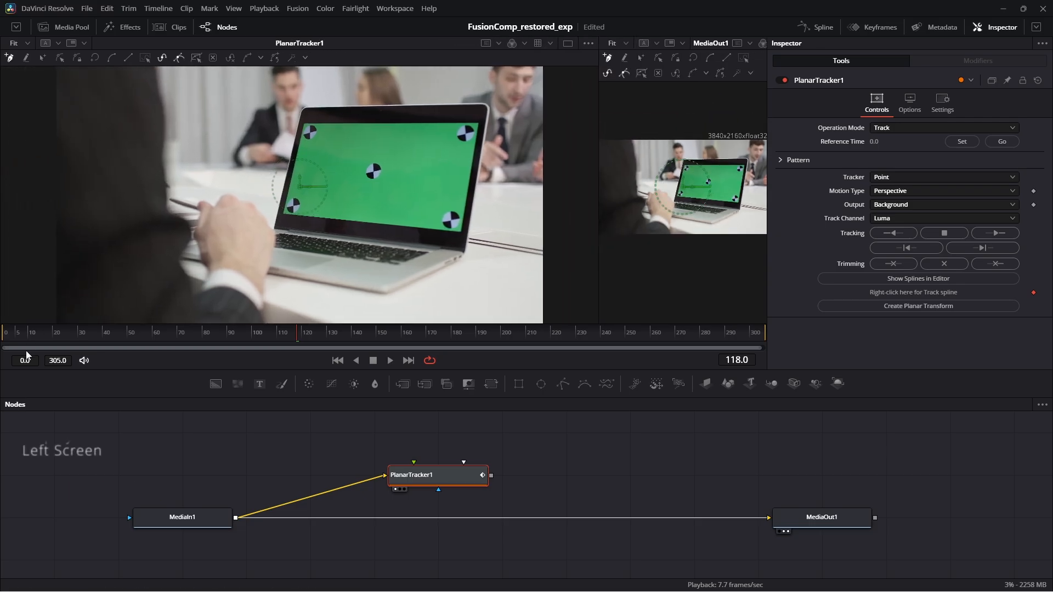
left_click_drag(88, 331, 2, 365)
key("Right")
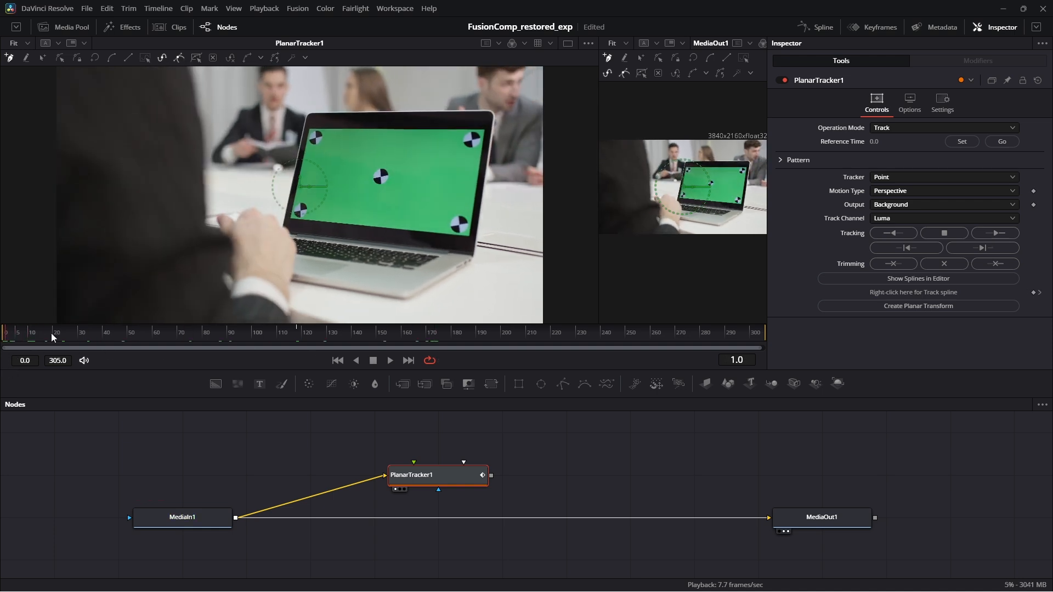
left_click_drag(51, 334, 2, 330)
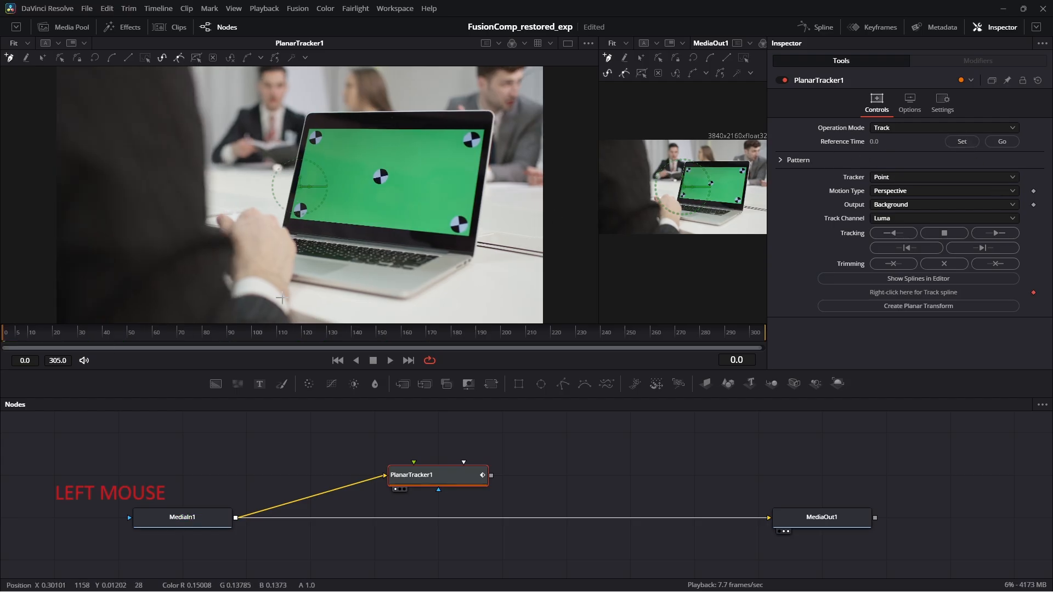
Start the tracking outline with points on the green screen's lower-left and upper-left corners.
scroll(114, 232, "up", 8, "ctrl")
left_click(98, 198)
left_click_drag(289, 235, 266, 230)
scroll(265, 229, "down", 8, "ctrl")
scroll(166, 120, "up", 5, "ctrl")
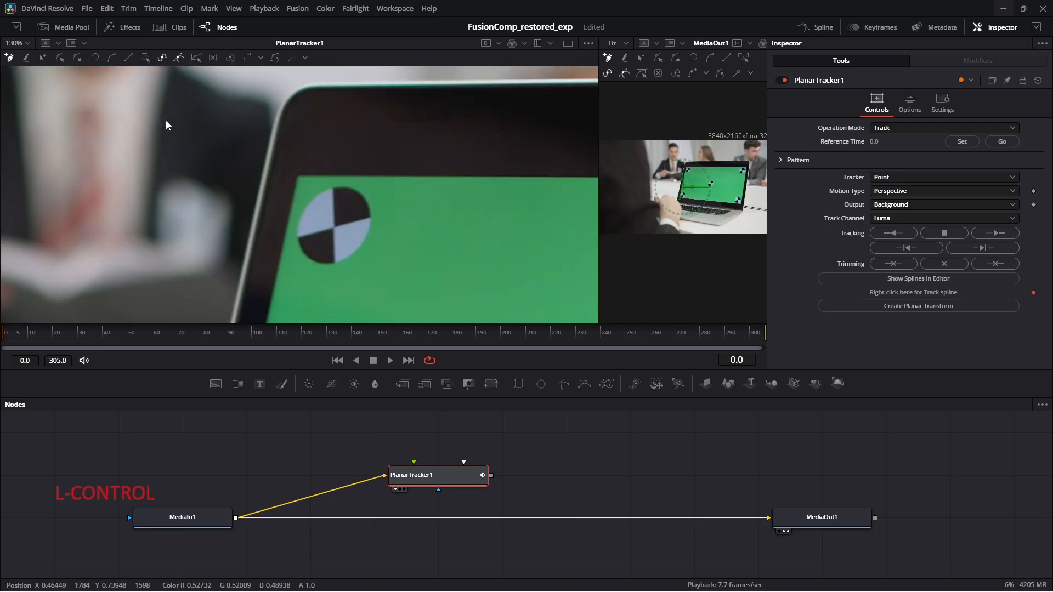
scroll(213, 189, "up", 8, "ctrl")
left_click(170, 150)
scroll(352, 178, "down", 10, "ctrl")
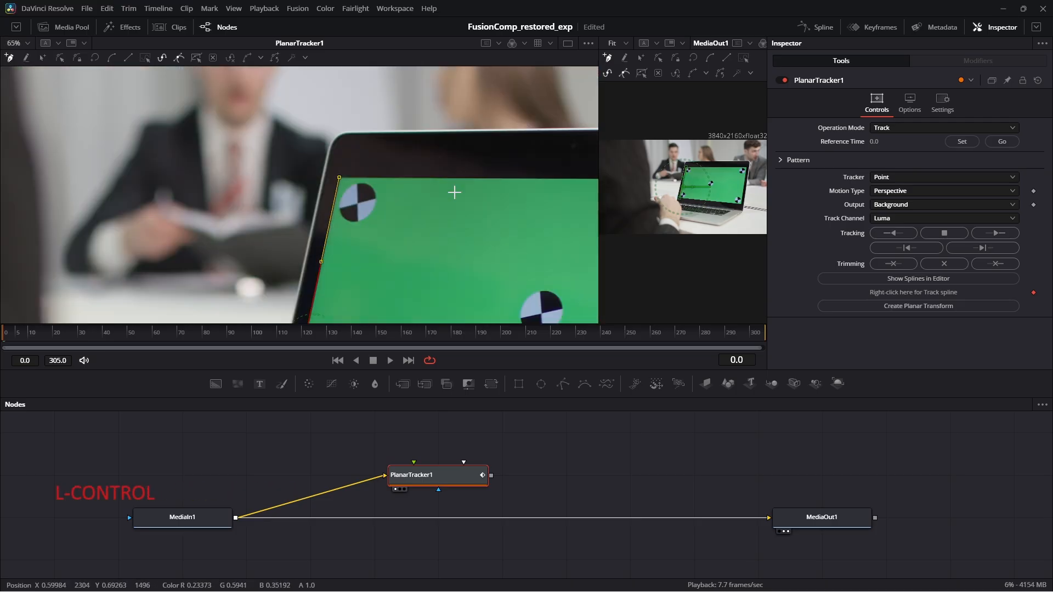
Add outline points on the green screen's upper-right and lower-right corners and close the shape at its first point.
left_click_drag(454, 193, 238, 175)
scroll(238, 174, "up", 10, "ctrl")
left_click(179, 249)
scroll(212, 264, "down", 5)
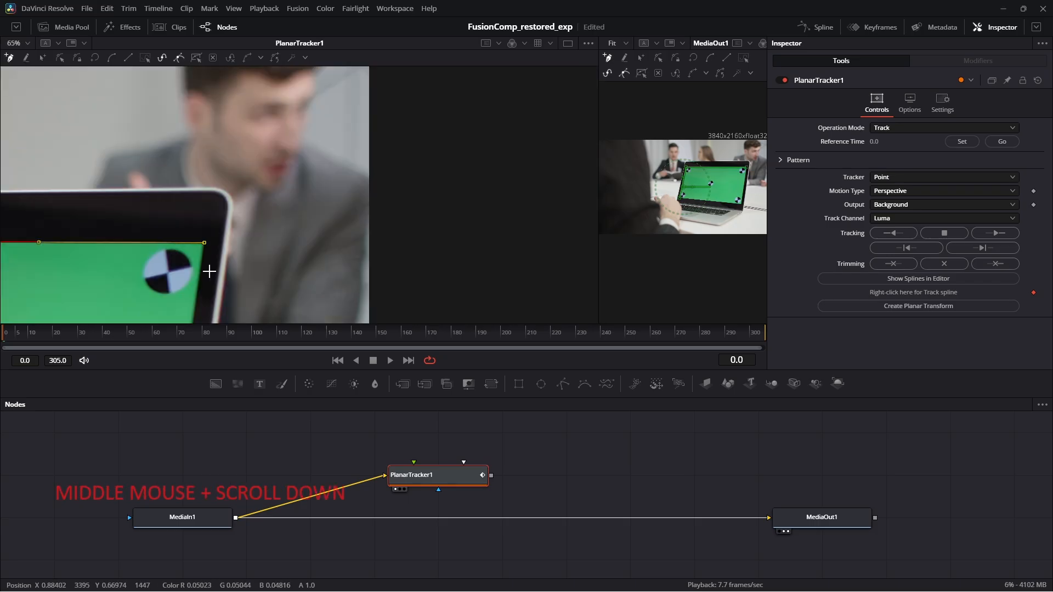
scroll(303, 212, "up", 5)
left_click(311, 266)
scroll(311, 266, "down", 8, "ctrl")
left_click_drag(354, 213, 760, 282)
left_click(61, 214)
Adjust the left-hand points of the tracking outline to fit the green screen's edges precisely.
scroll(63, 213, "up", 12, "ctrl")
left_click_drag(68, 210, 141, 149)
scroll(140, 149, "up", 1, "ctrl")
left_click_drag(222, 231, 172, 272)
scroll(173, 272, "down", 10, "ctrl")
left_click_drag(263, 98, 163, 157)
scroll(190, 142, "up", 10, "ctrl")
scroll(164, 157, "down", 10, "ctrl")
Fine-tune the right-hand corner points of the tracking outline to match the green screen.
scroll(545, 127, "up", 10, "ctrl")
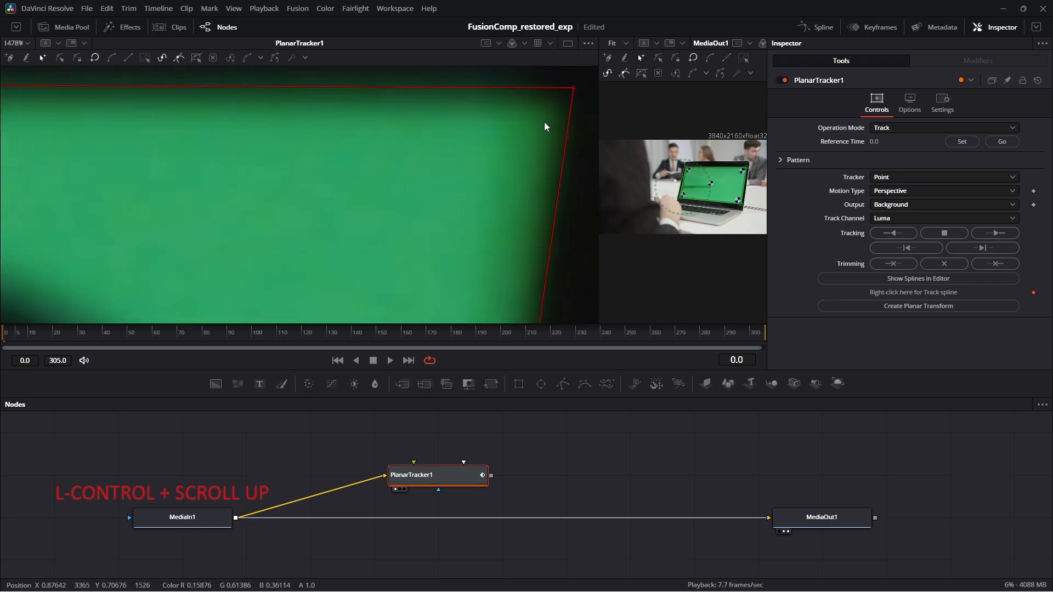
left_click_drag(546, 126, 301, 192)
left_click_drag(329, 157, 320, 159)
scroll(320, 159, "down", 10, "ctrl")
left_click_drag(305, 274, 189, 245)
scroll(189, 245, "up", 5)
scroll(189, 245, "up", 8)
left_click(308, 171)
scroll(311, 176, "down", 10)
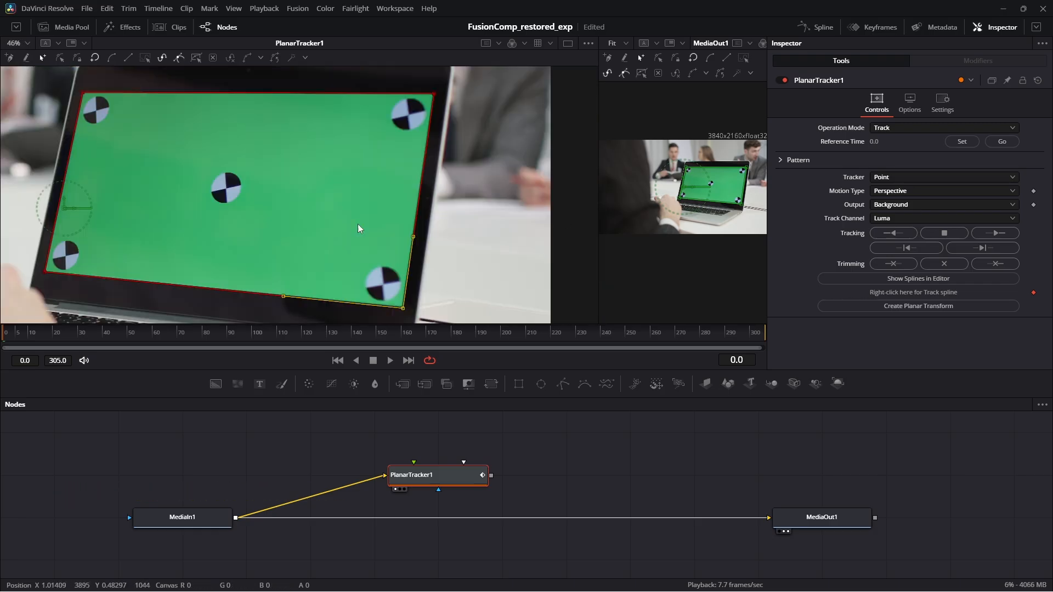
Track the outlined green screen forward through the clip and scrub back to frame 51 to check the track.
left_click(998, 236)
scroll(215, 240, "up", 2, "ctrl")
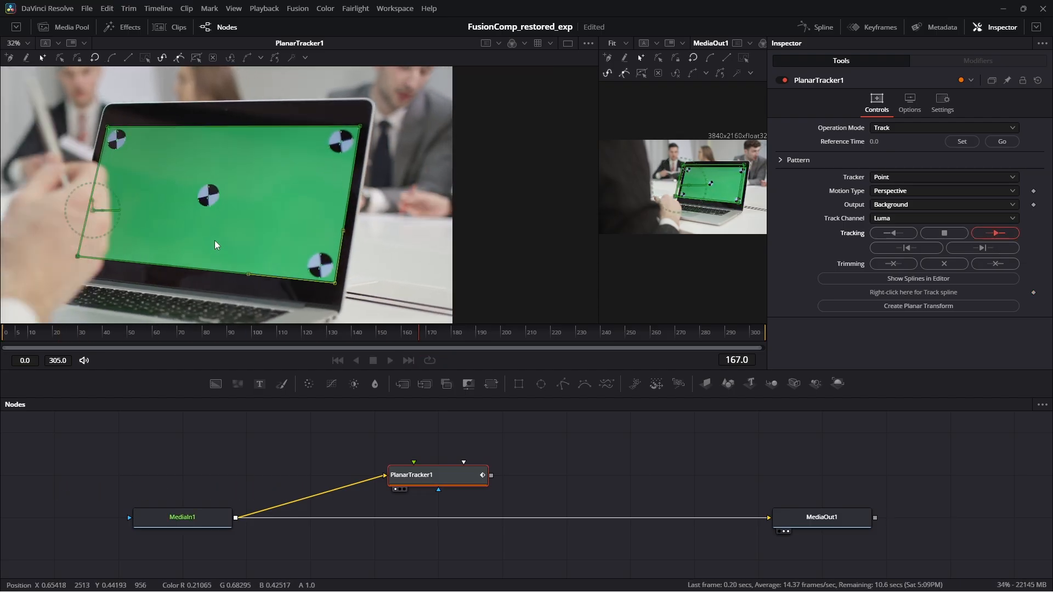
left_click_drag(192, 340, 131, 356)
left_click_drag(453, 463, 421, 487)
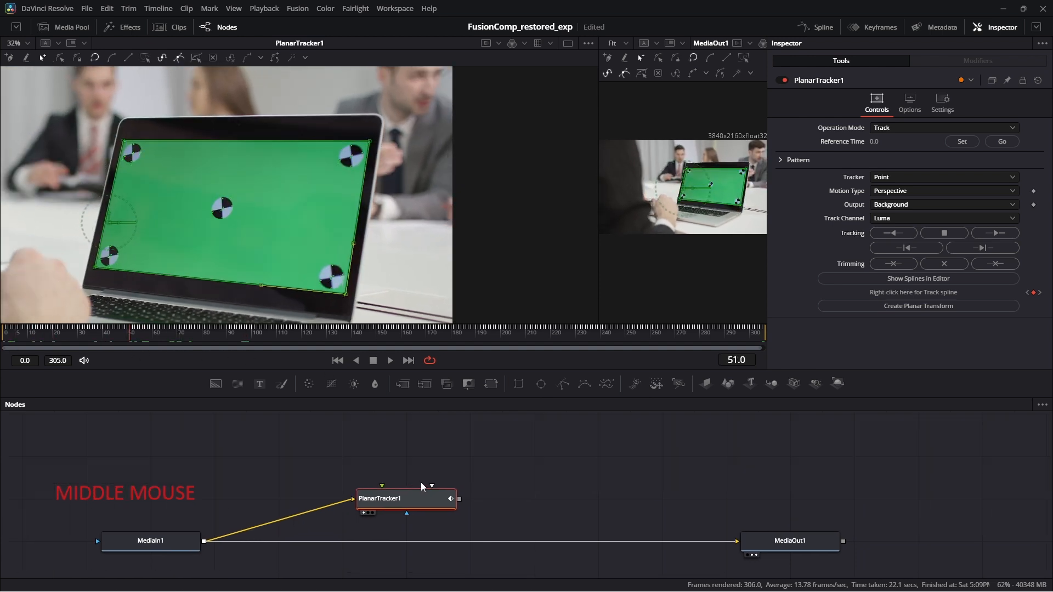
Add the hud-and-ui background clip from the media pool to the node graph above PlanarTracker1.
left_click(72, 27)
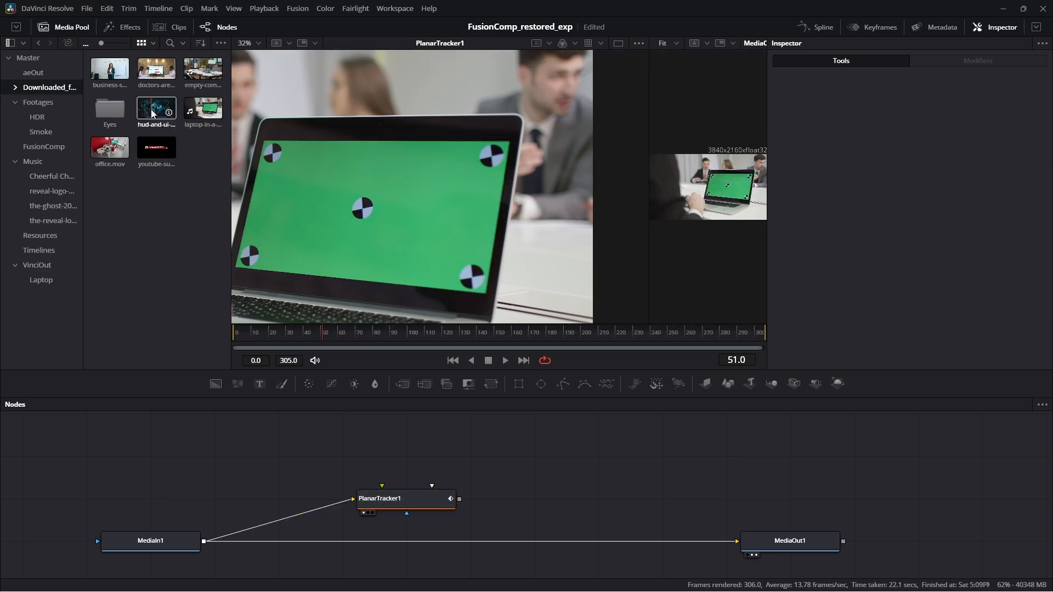
left_click_drag(145, 115, 341, 455)
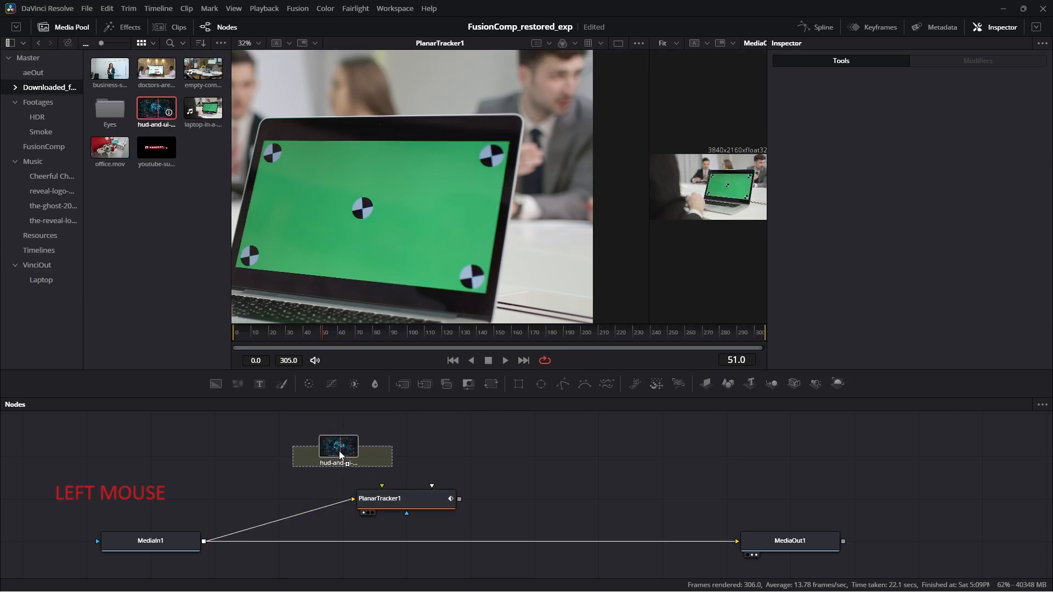
left_click_drag(341, 455, 342, 456)
scroll(412, 461, "up", 2)
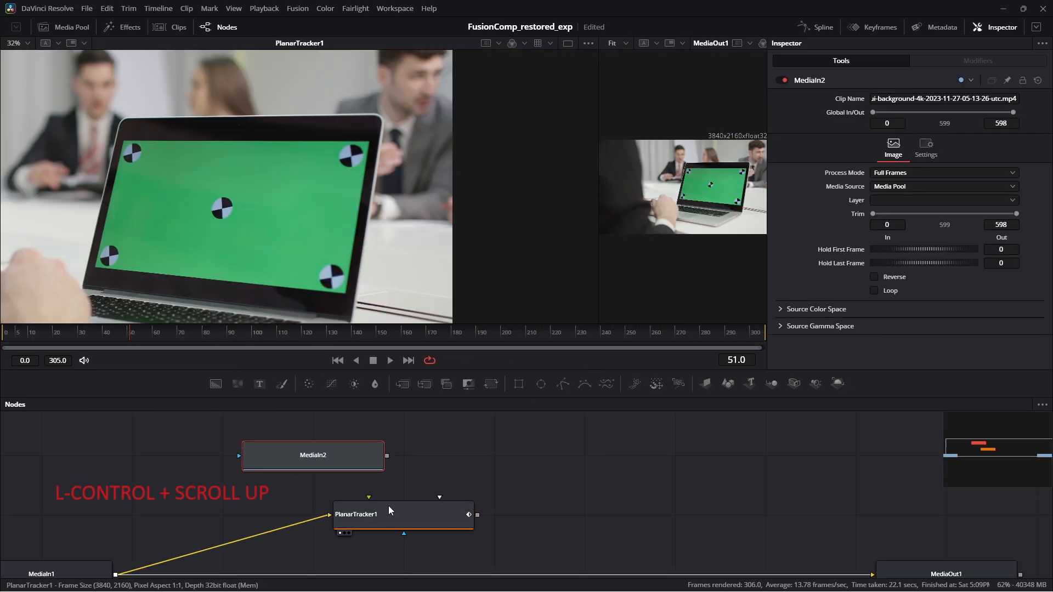
Set the Operation Mode of PlanarTracker1 to Corner Pin.
left_click(388, 510)
left_click_drag(473, 499, 475, 446)
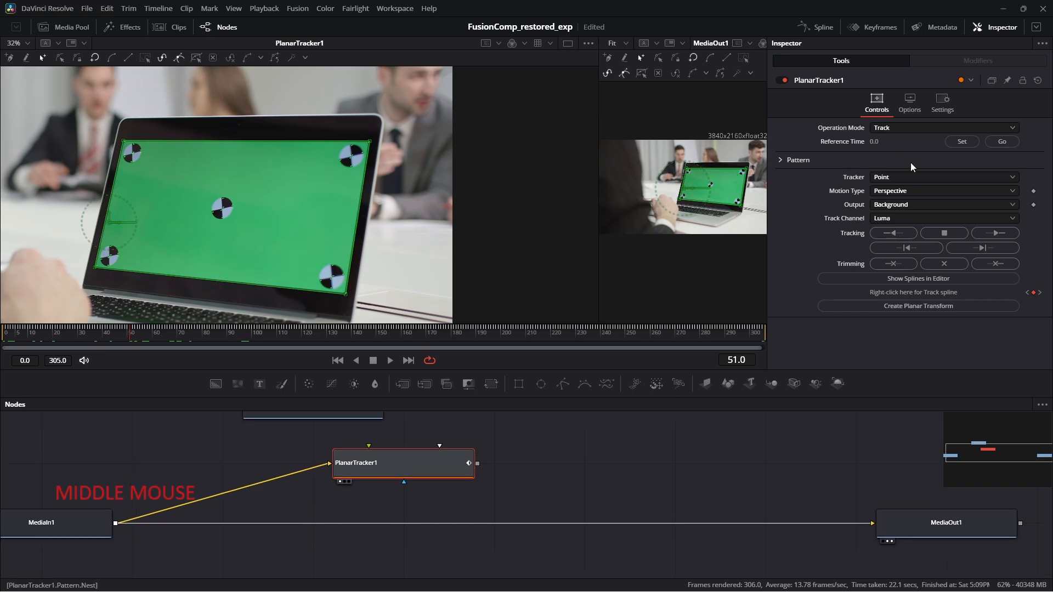
left_click(902, 127)
left_click(902, 173)
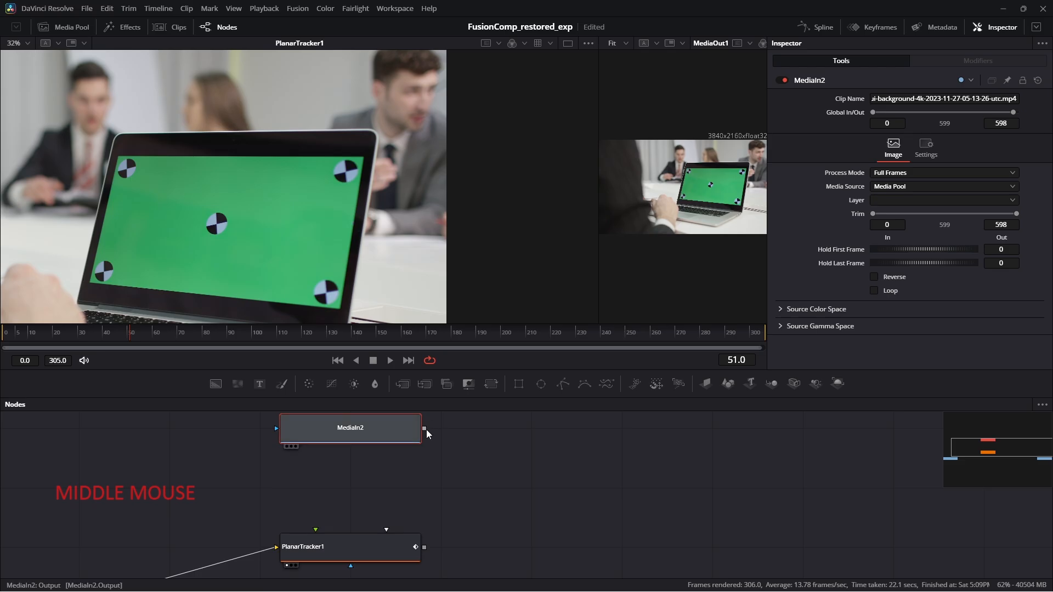
Connect the MediaIn2 output to the Corner Pin 1 input of PlanarTracker1.
left_click_drag(426, 428, 340, 547)
key("alt")
left_click(393, 517)
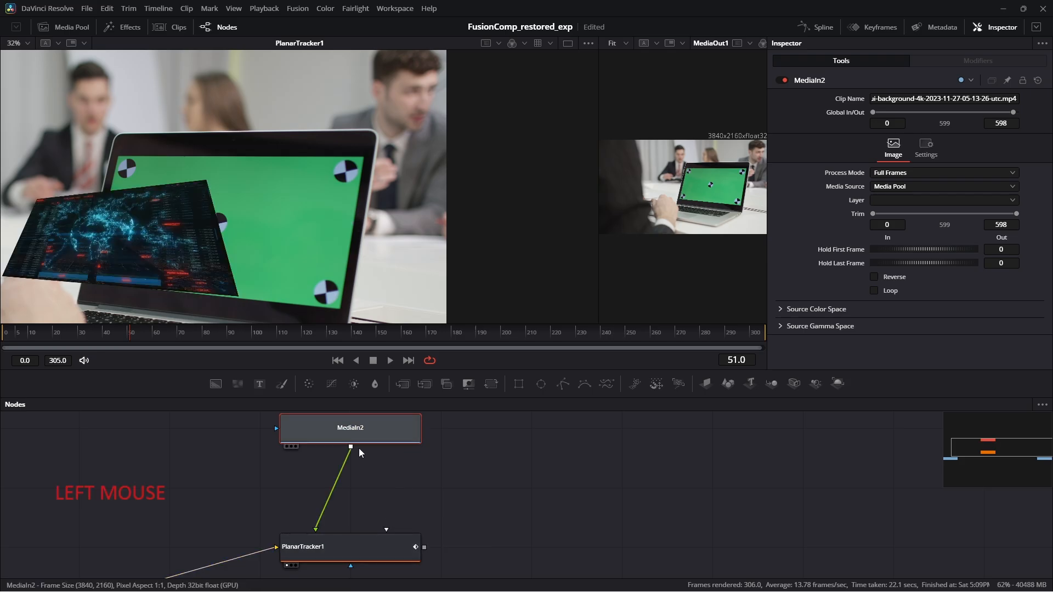
At frame 0, move the HUD image's corner pins roughly onto the corners of the laptop's green screen.
left_click_drag(364, 574, 380, 477)
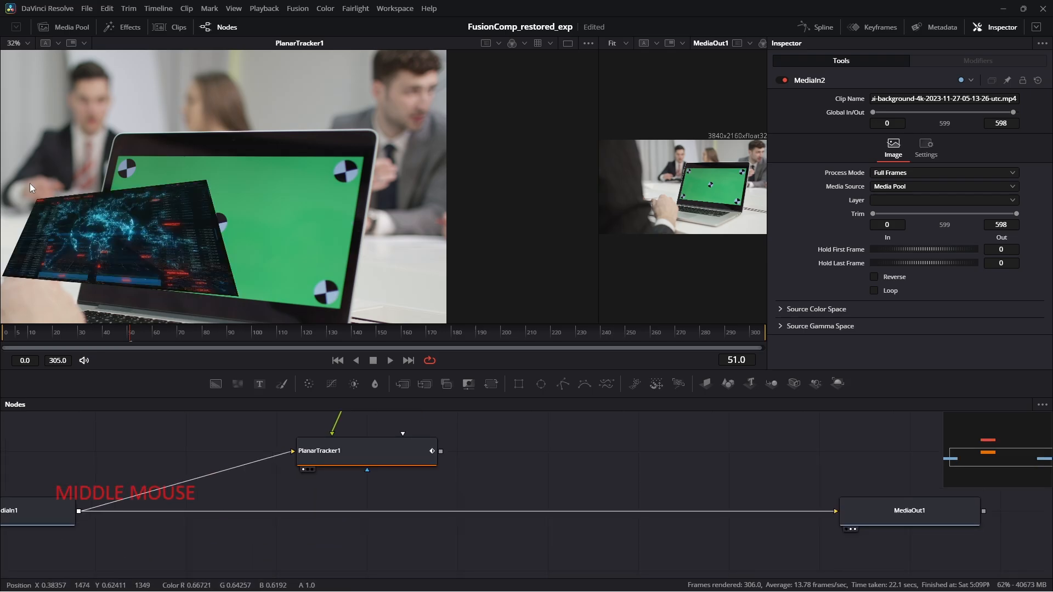
left_click_drag(284, 444, 276, 473)
left_click(2, 337)
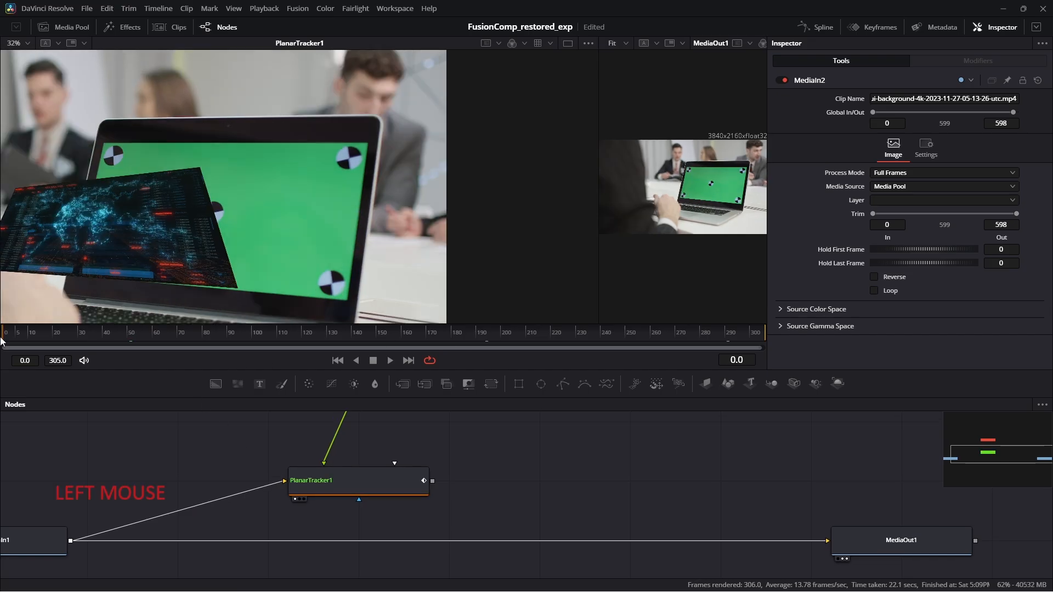
left_click_drag(399, 481, 360, 543)
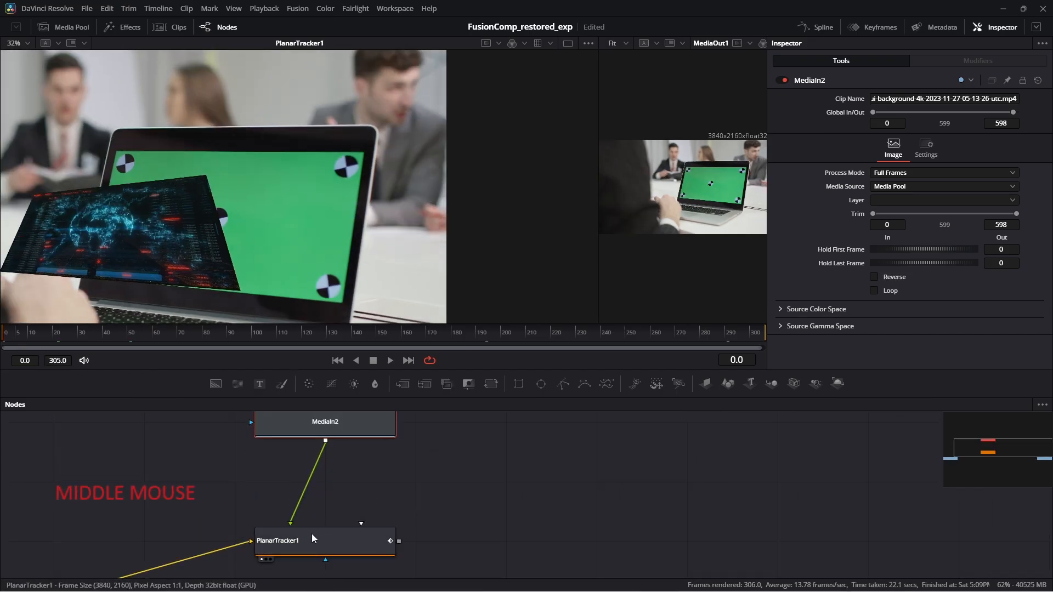
left_click(324, 543)
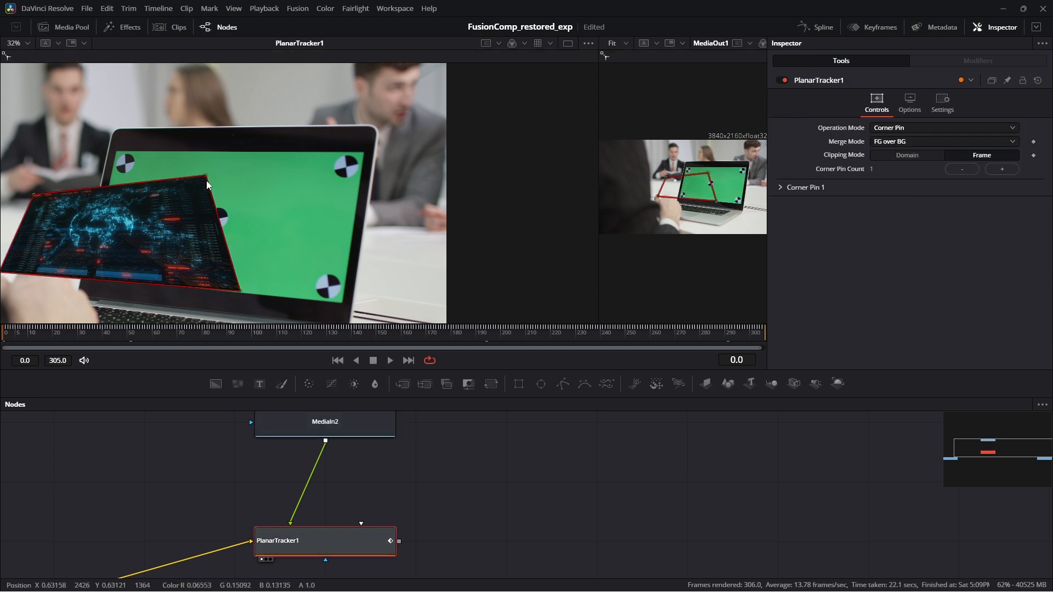
scroll(227, 246, "up", 3)
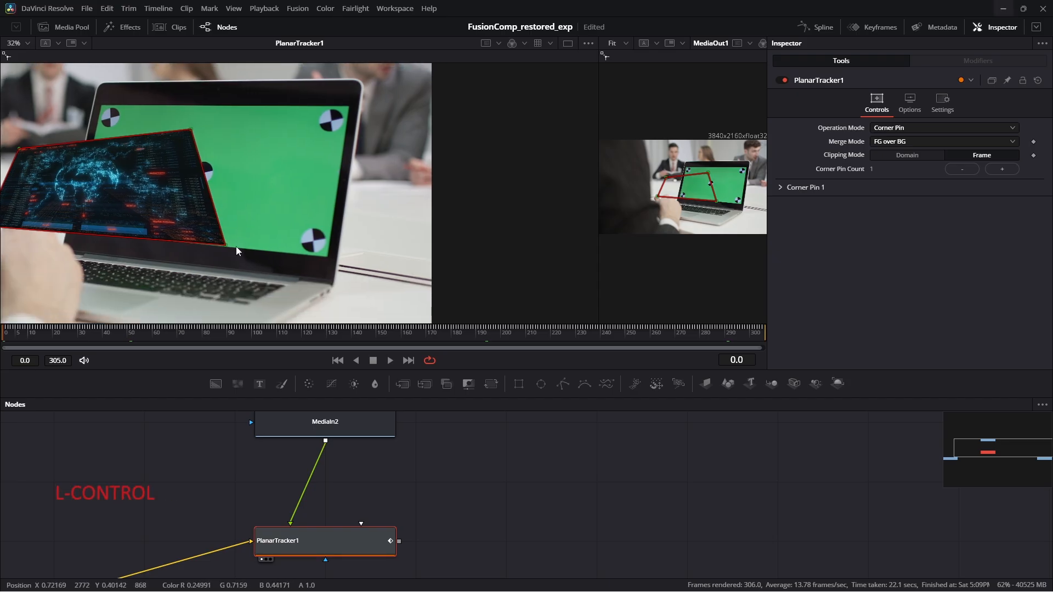
scroll(224, 246, "up", 2)
left_click_drag(211, 241, 519, 277)
scroll(315, 139, "down", 5)
left_click_drag(320, 187, 471, 158)
left_click_drag(150, 204, 229, 159)
Refine the corner pin positions so the HUD image covers the green screen right up to its edges.
scroll(230, 162, "up", 10)
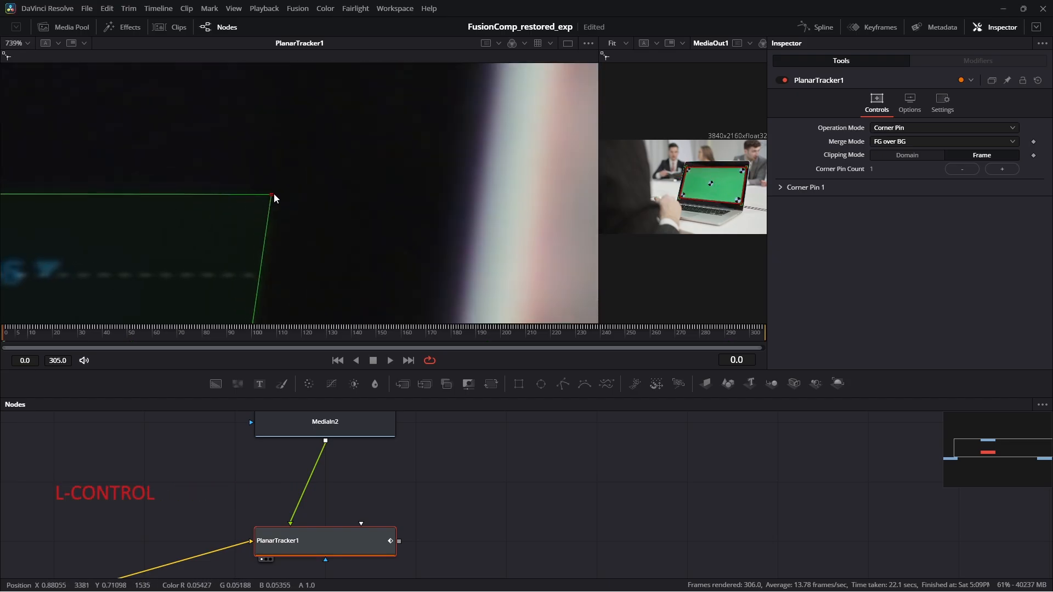
left_click_drag(289, 237, 254, 238)
scroll(254, 238, "down", 12)
scroll(344, 232, "up", 12)
left_click_drag(344, 232, 243, 289)
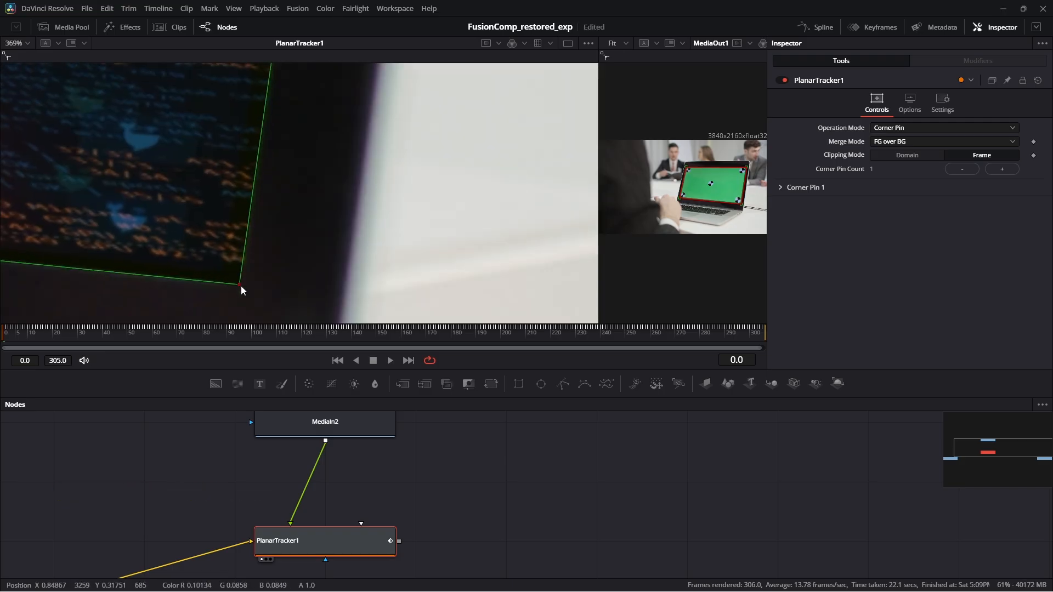
scroll(243, 289, "down", 10)
scroll(186, 232, "up", 10)
mouse_move(207, 222)
left_mouse_down()
mouse_move(235, 224)
mouse_move(219, 231)
left_mouse_up()
scroll(235, 225, "down", 10)
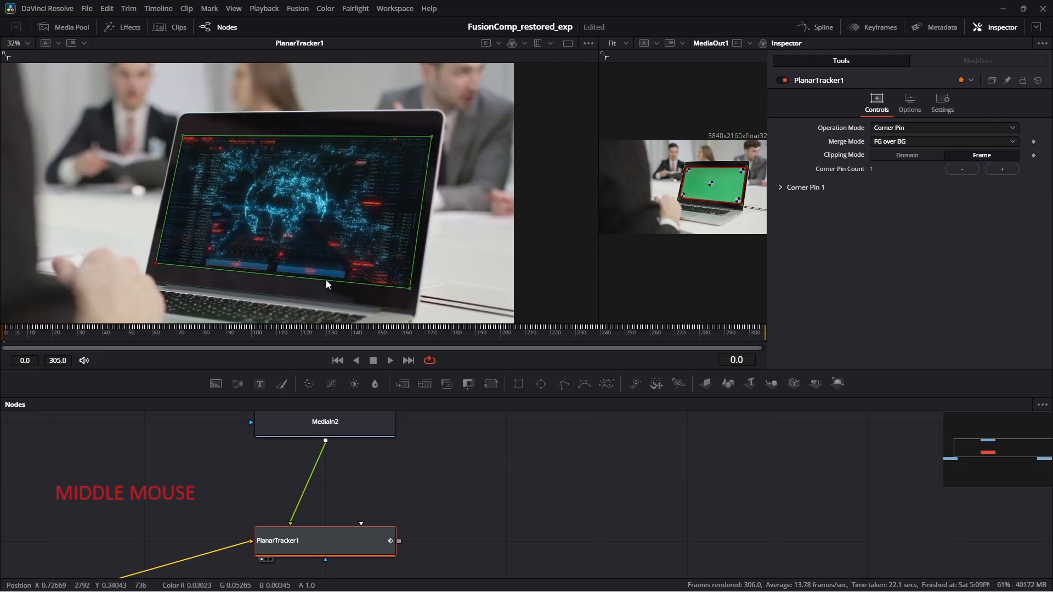
Scrub to frame 49 to check the pinned HUD image and select the MediaIn2 node.
left_click_drag(376, 471, 357, 478)
left_click_drag(24, 342, 127, 376)
left_click_drag(357, 451, 390, 472)
left_click(363, 435)
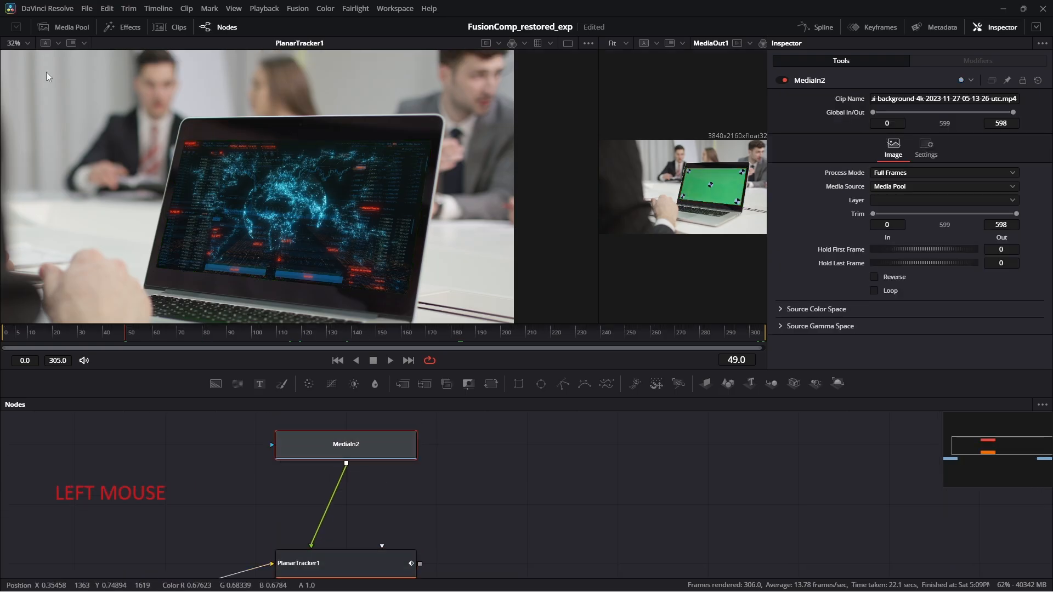
Add Eartth.mp4 from the media pool, feed it into PlanarTracker1's corner pin input, and check the screen at frame 75.
left_click(72, 26)
left_click_drag(156, 68, 601, 448)
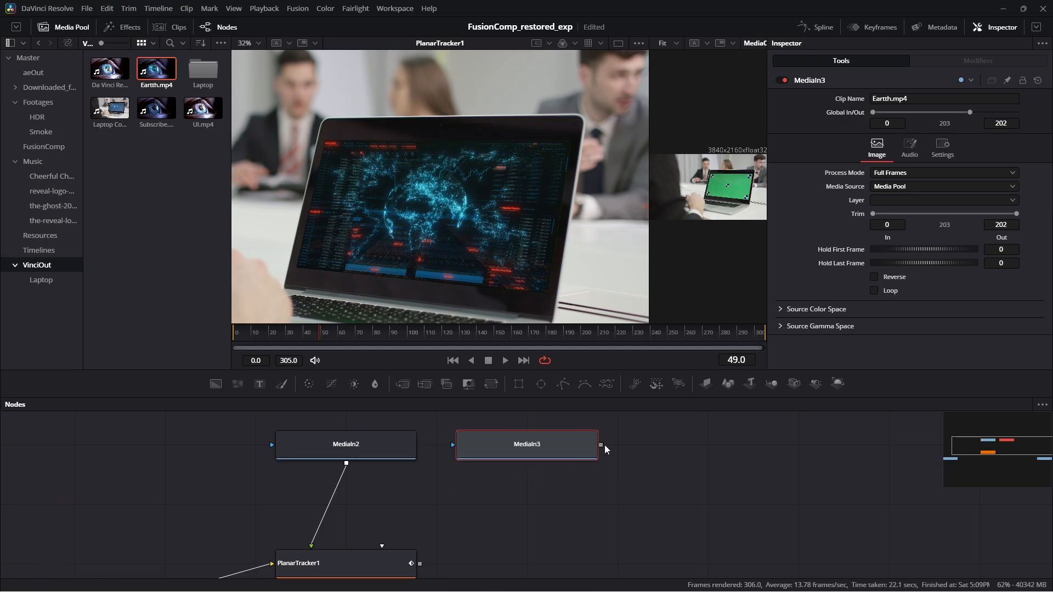
left_click_drag(601, 449, 312, 546)
mouse_move(357, 333)
left_mouse_down()
mouse_move(360, 345)
mouse_move(282, 347)
mouse_move(507, 344)
mouse_move(365, 344)
left_mouse_up()
Reconnect MediaIn2 to the Corner Pin 1 input of PlanarTracker1 and delete the MediaIn3 node.
left_click_drag(420, 445, 349, 565)
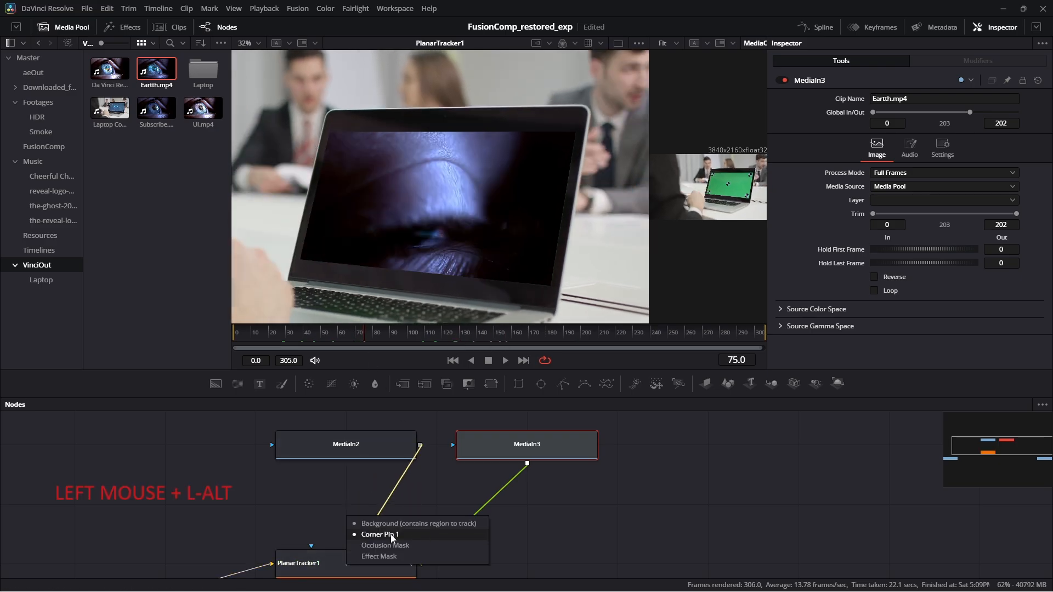
left_click(420, 534)
left_click(512, 446)
key("BackSpace")
Connect the PlanarTracker1 output to MediaOut1 in place of the direct MediaIn1 connection.
middle_click(440, 543)
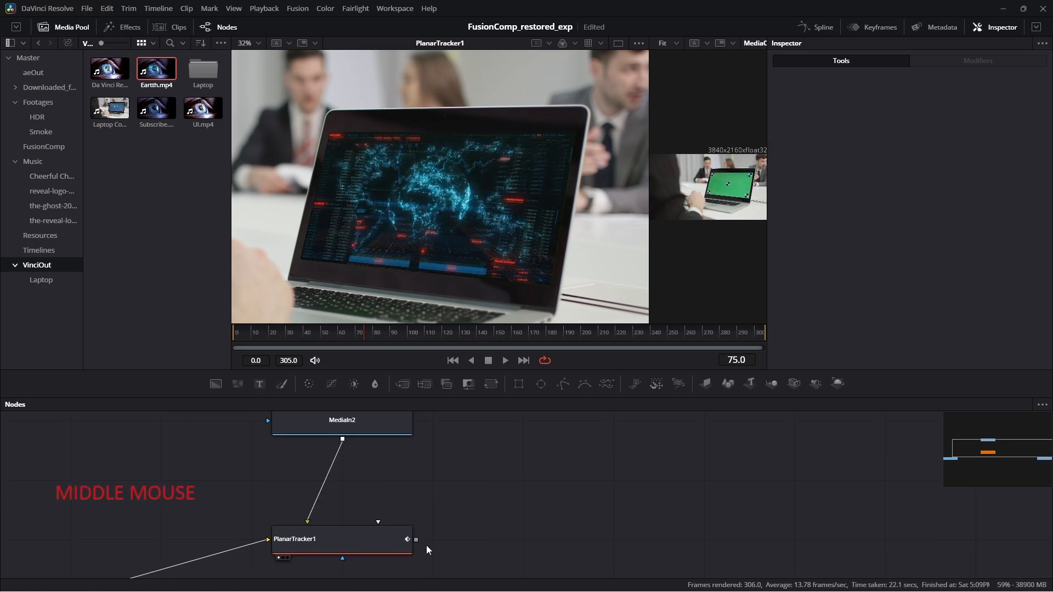
scroll(466, 529, "down", 3, "ctrl")
scroll(442, 499, "up", 3, "ctrl")
middle_click(399, 532)
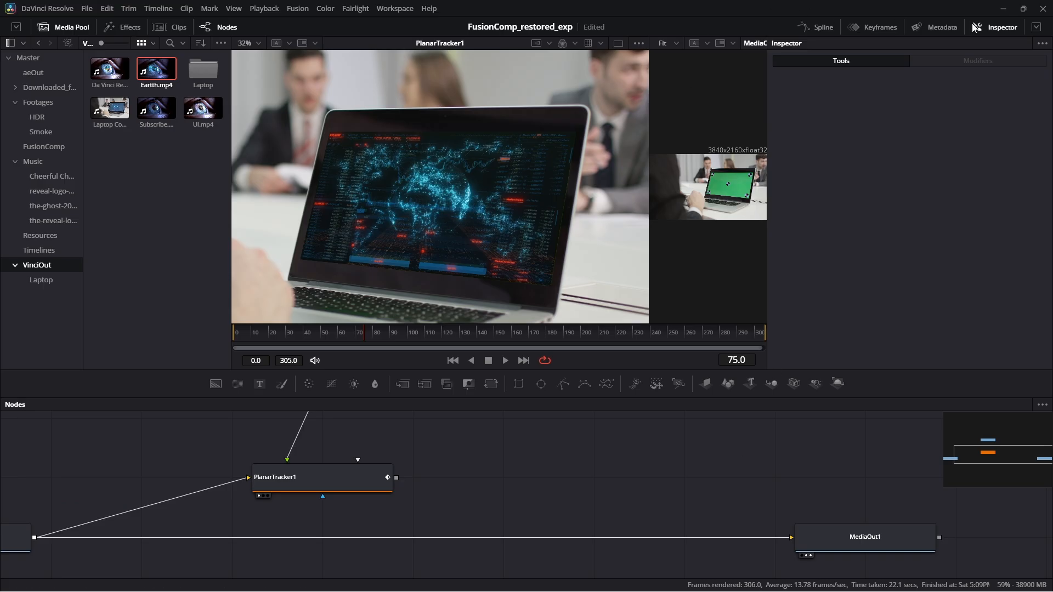
left_click(875, 535)
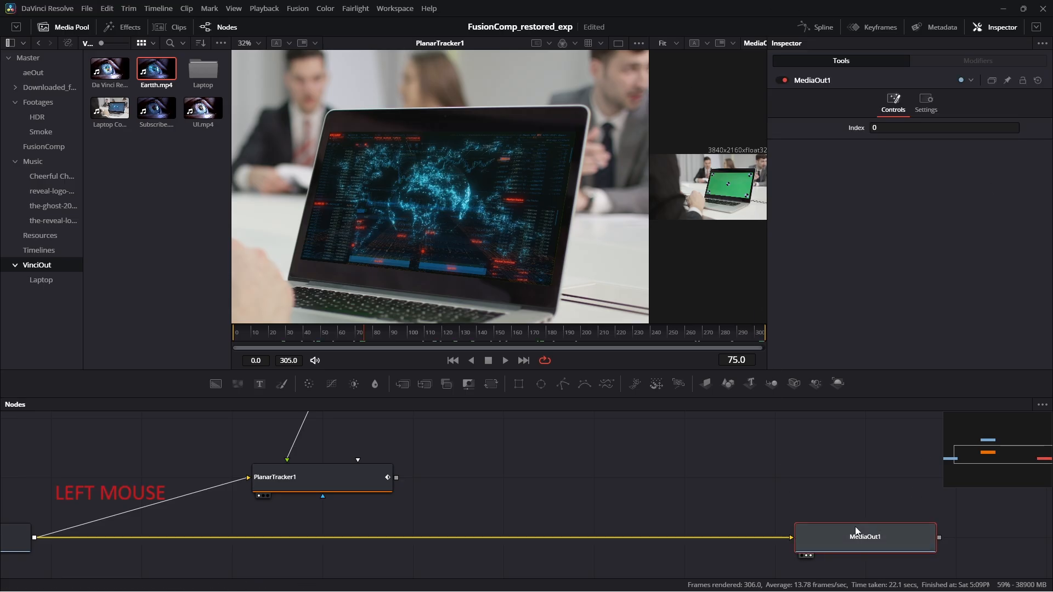
left_click_drag(396, 478, 793, 541)
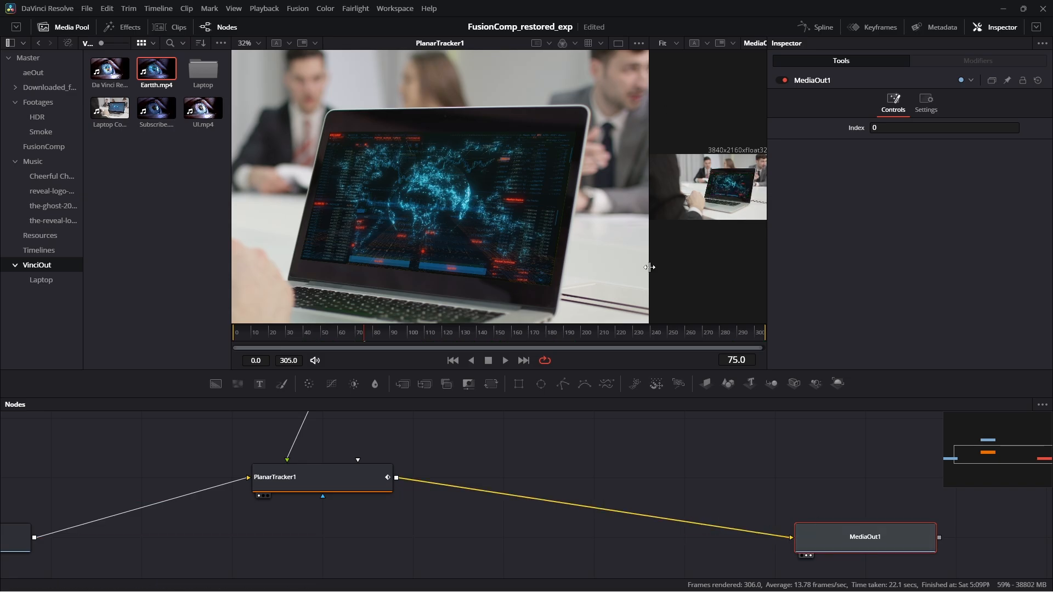
Give the MediaOut1 viewer more room by hiding the media pool, and check the composite at frame 165.
left_click_drag(651, 268, 470, 267)
left_click(82, 27)
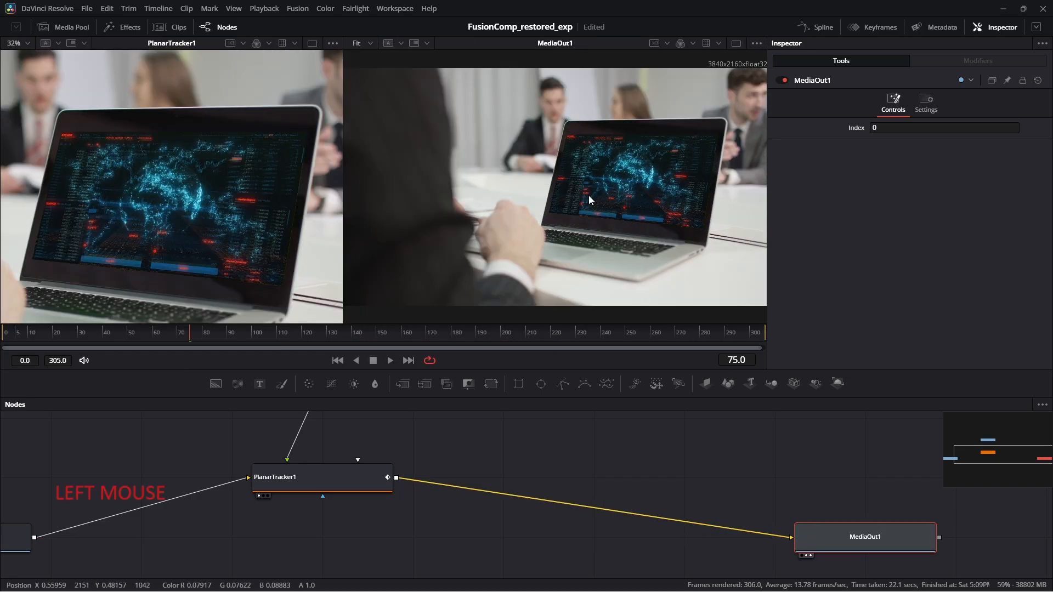
left_click_drag(417, 476, 439, 484)
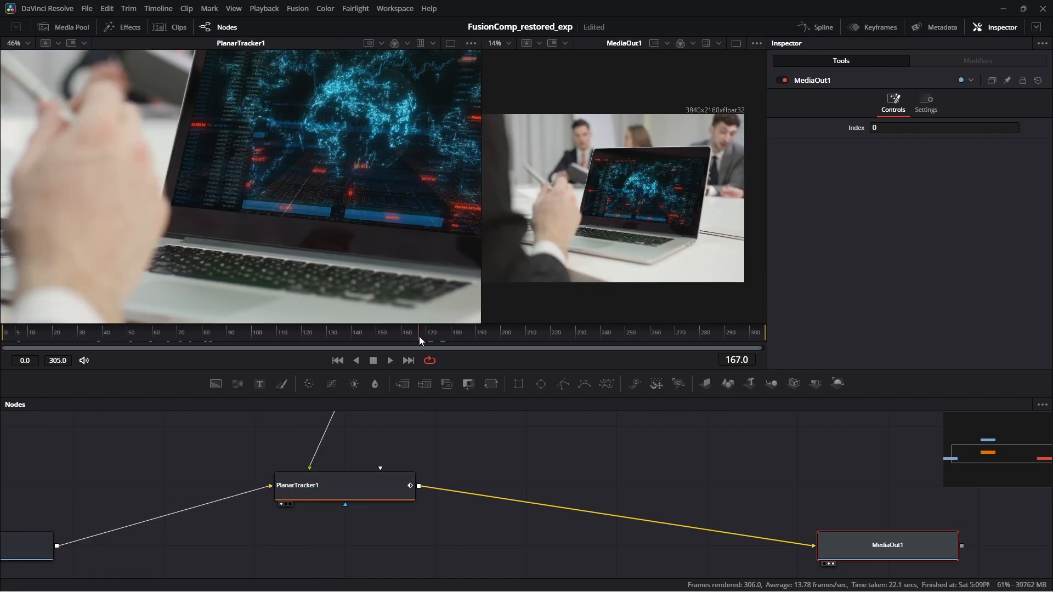
left_click_drag(419, 337, 413, 337)
scroll(170, 189, "down", 3)
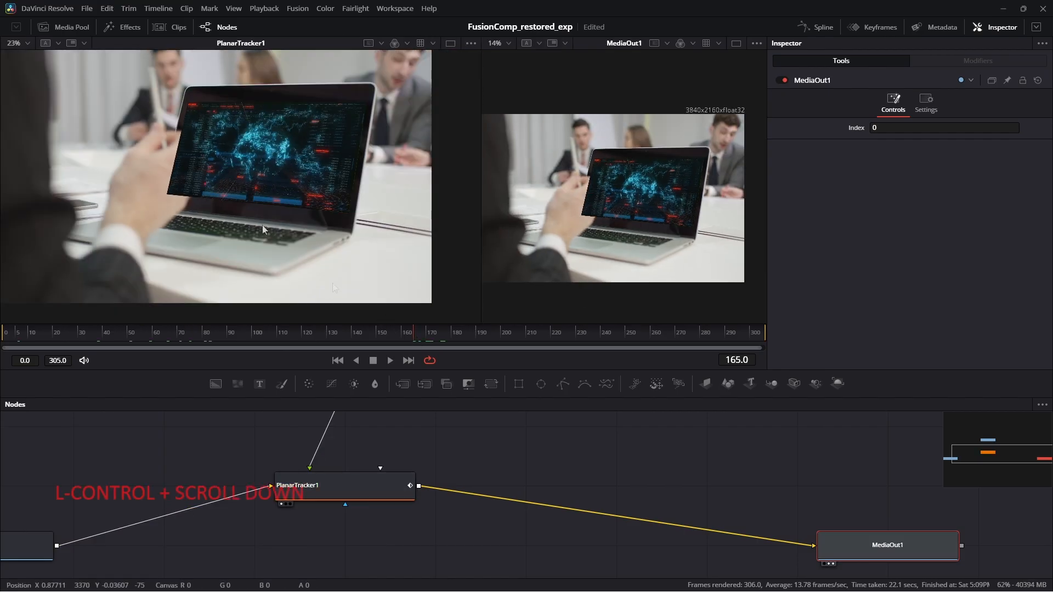
Add a Magic Mask node above the MediaIn1 connection line and feed it from the MediaIn1 output.
left_click_drag(331, 438, 482, 439)
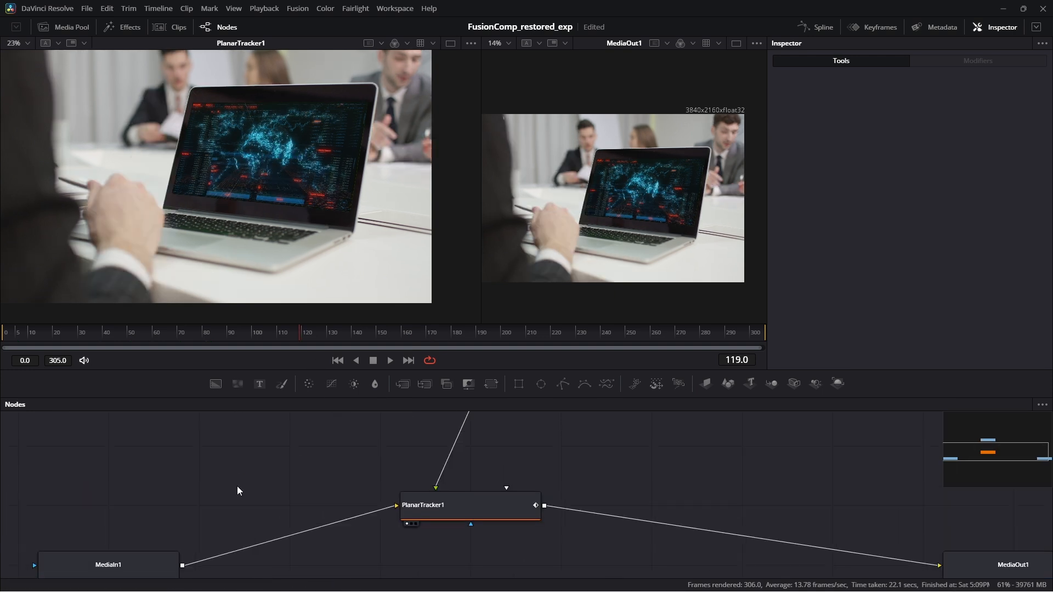
mouse_move(511, 520)
left_mouse_down()
mouse_move(478, 480)
mouse_move(521, 518)
left_mouse_up()
scroll(494, 513, "down", 4)
left_click_drag(477, 454, 509, 472)
key("ctrl+space")
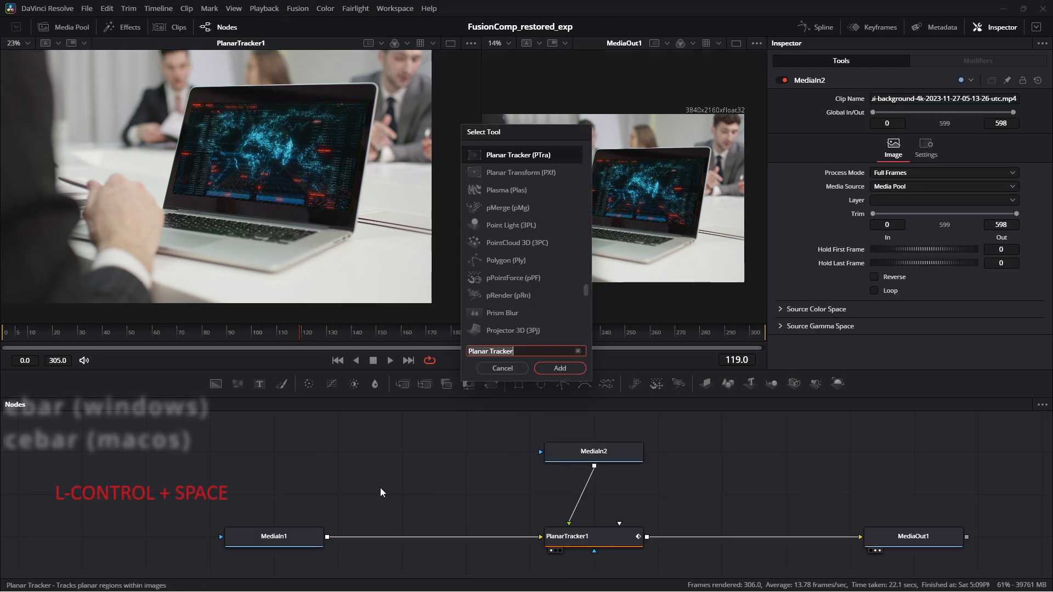
type("magi")
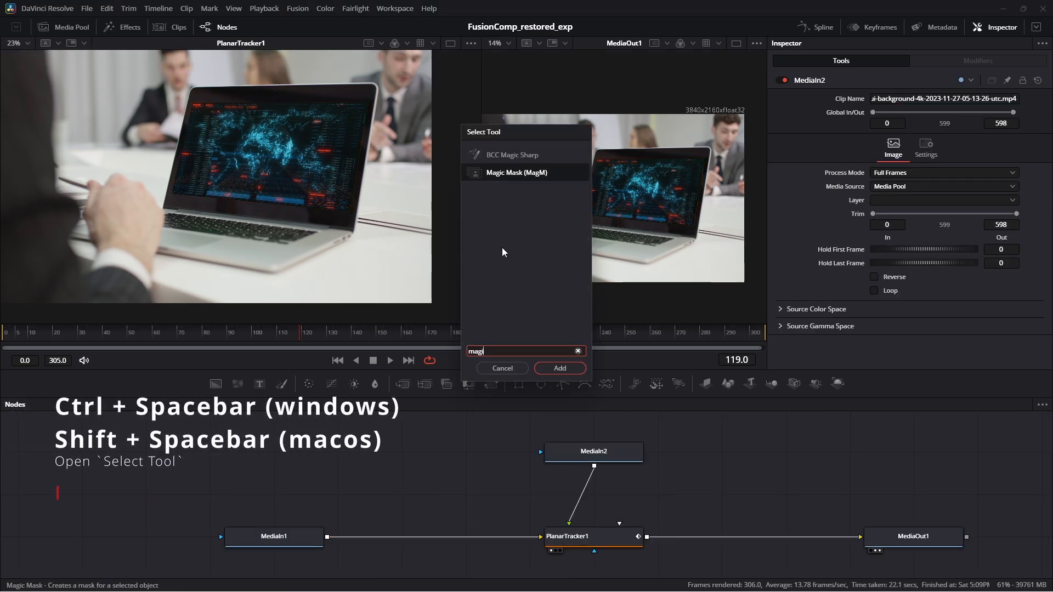
key("Return")
left_click(320, 537)
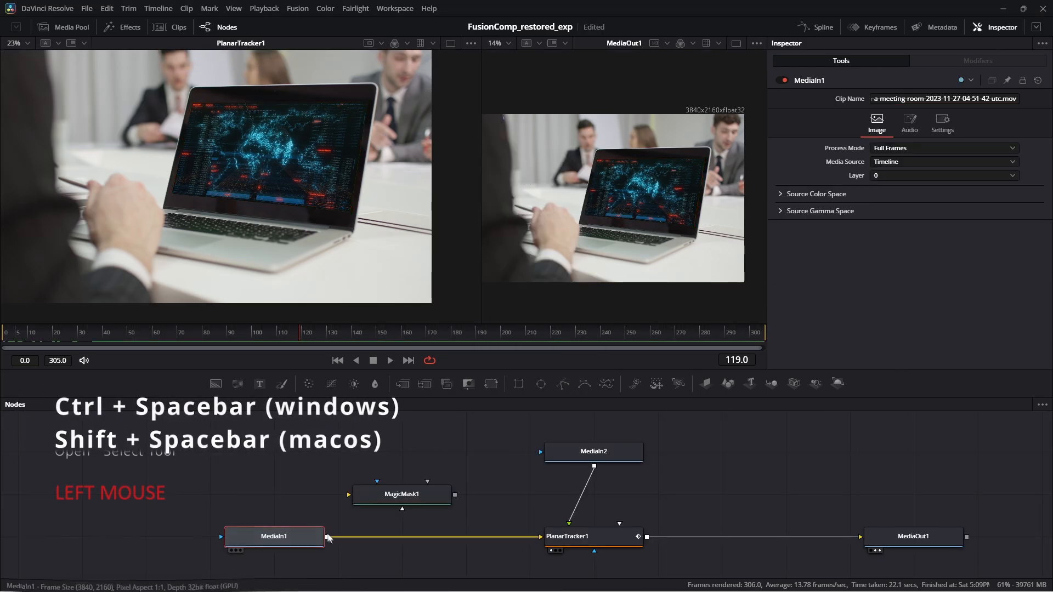
left_click_drag(328, 540, 379, 492)
At frame 140, show MagicMask1 in the first viewer and draw a mask stroke down the hand.
left_click(397, 498)
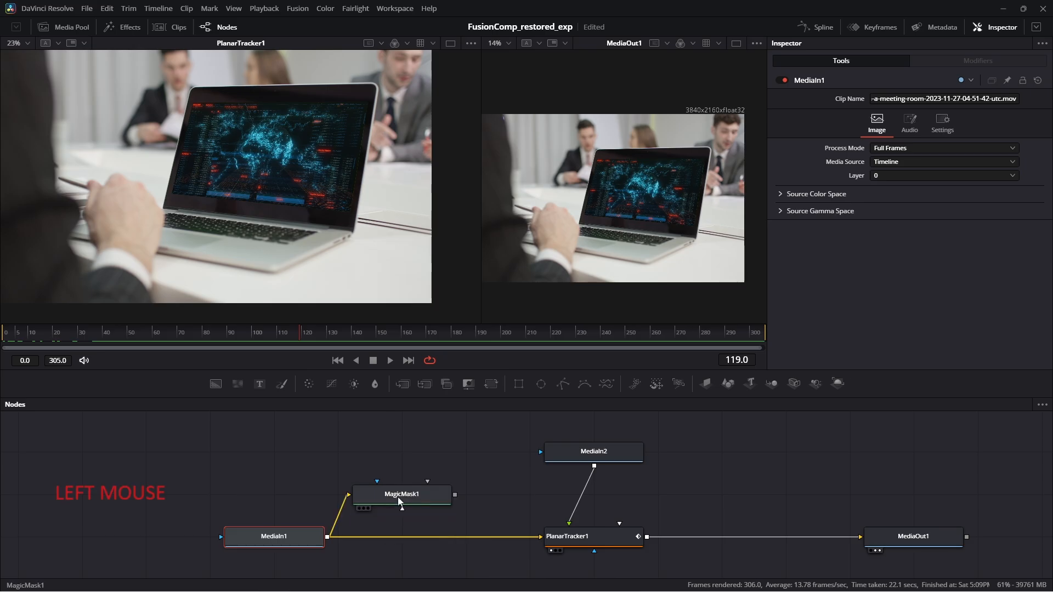
left_click(398, 501)
left_click_drag(296, 334, 353, 339)
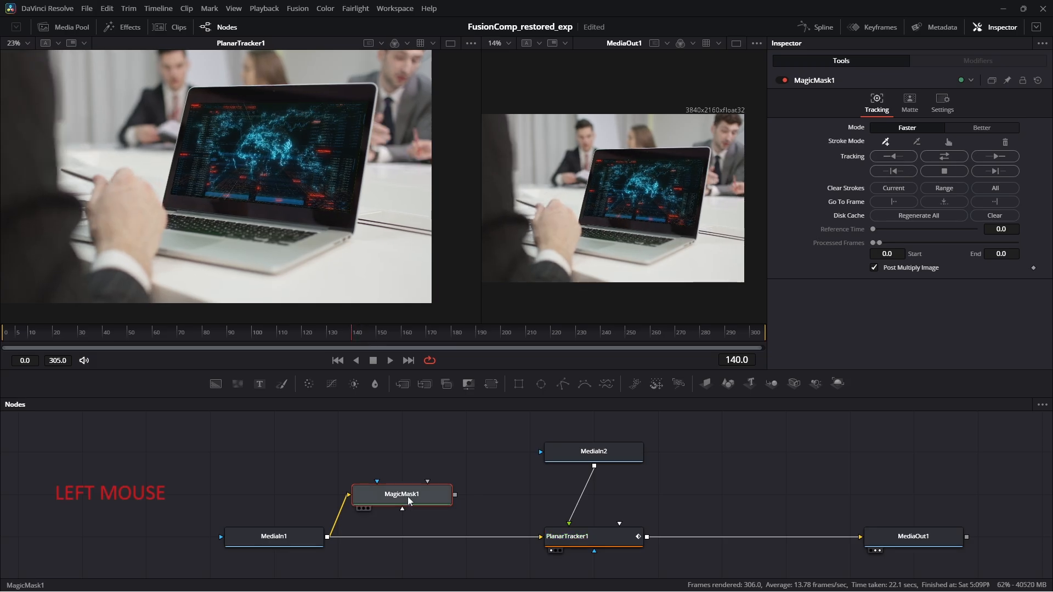
key("1")
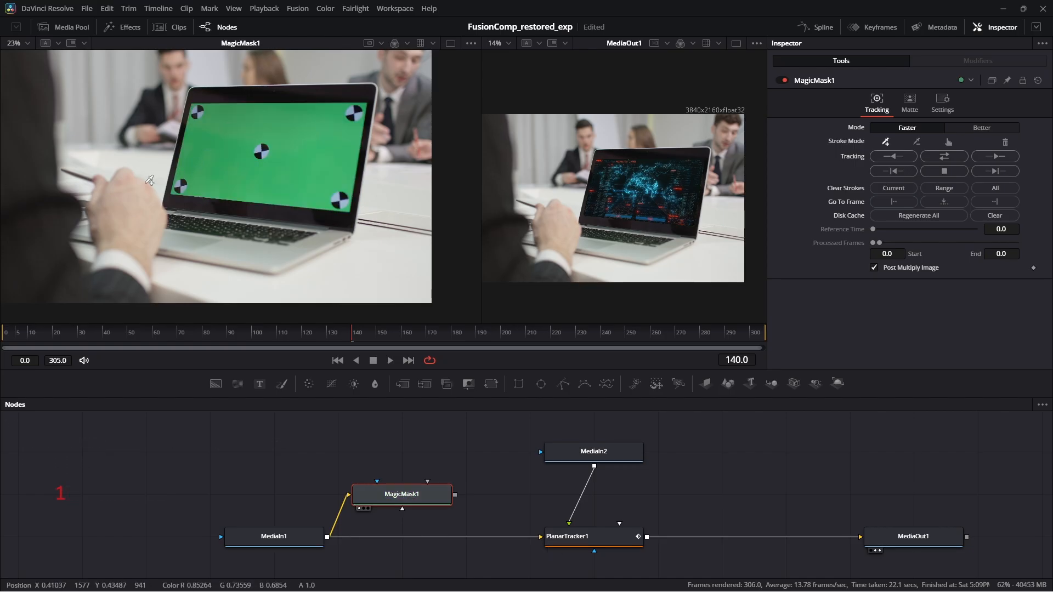
mouse_move(131, 170)
left_mouse_down()
mouse_move(119, 194)
mouse_move(142, 224)
mouse_move(129, 248)
left_mouse_up()
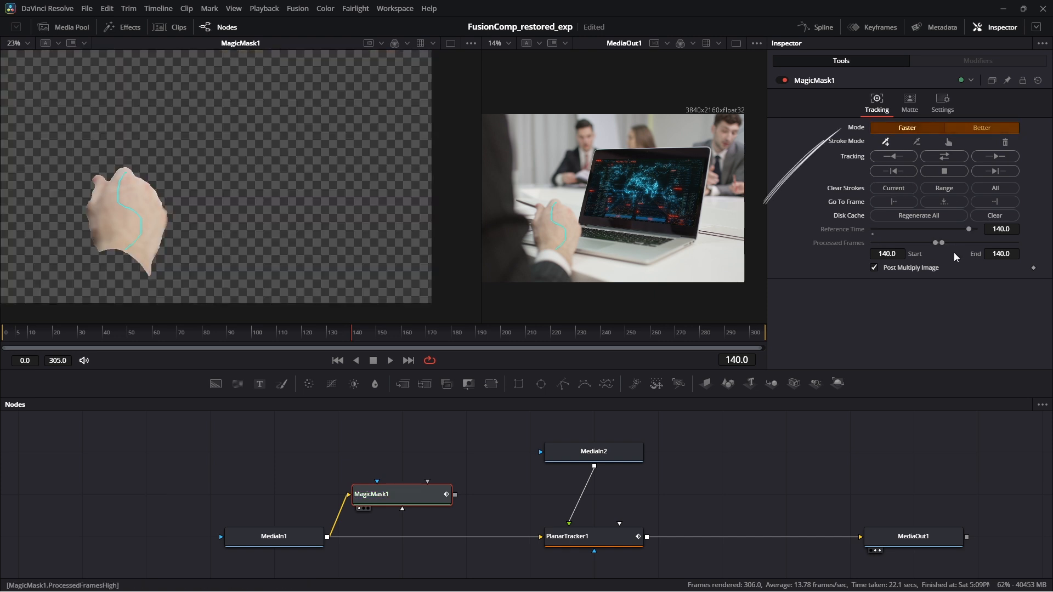
Try the Better mode on the hand mask against Faster and return it to Faster.
left_click(979, 130)
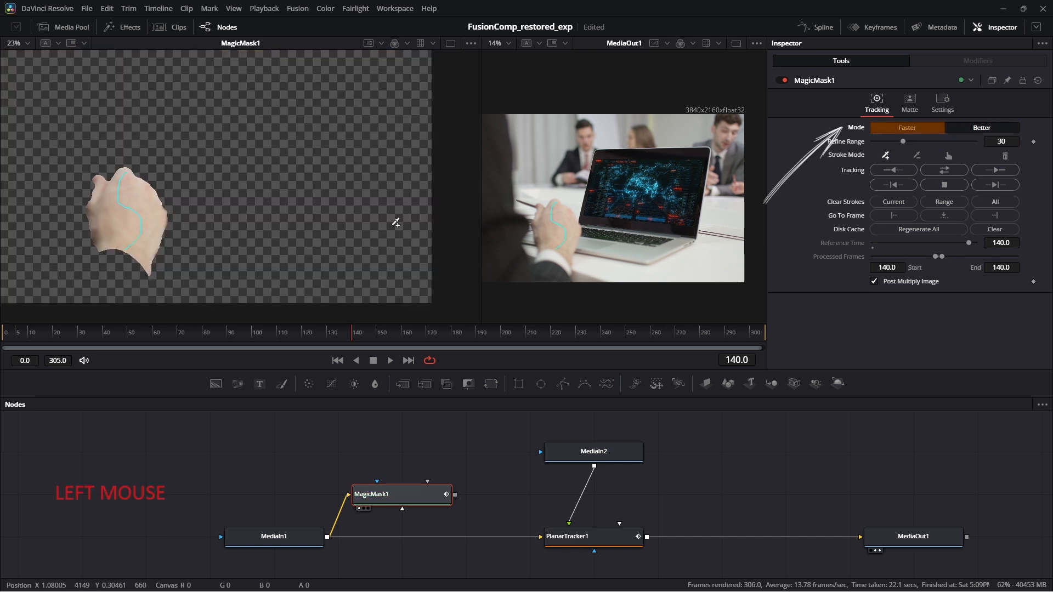
left_click(927, 130)
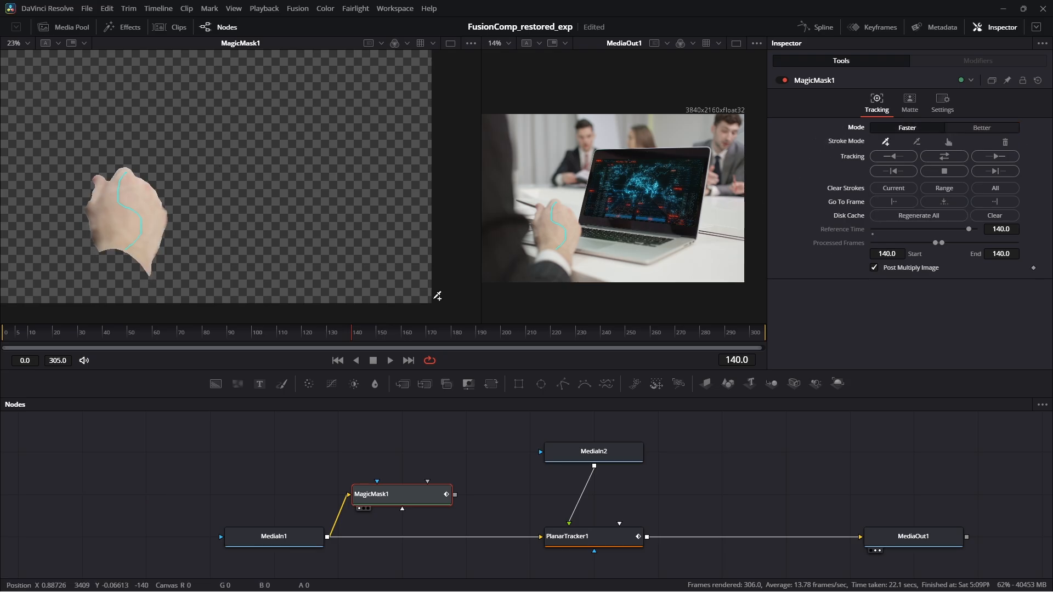
left_click(982, 128)
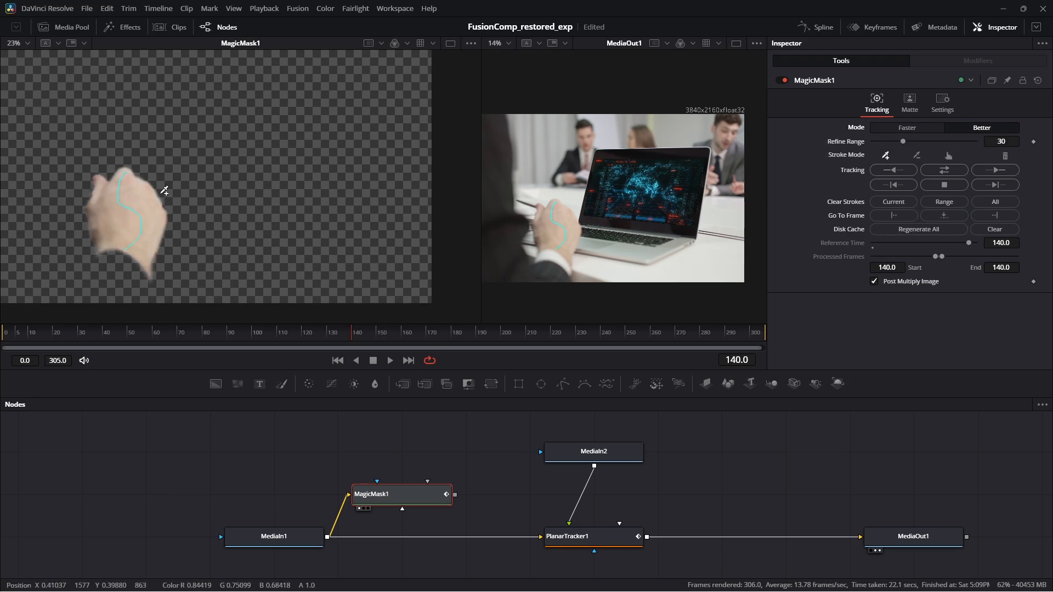
left_click(908, 128)
Track the hand mask forward from frame 140, stop at frame 191, and move back to frame 187.
left_click(1005, 161)
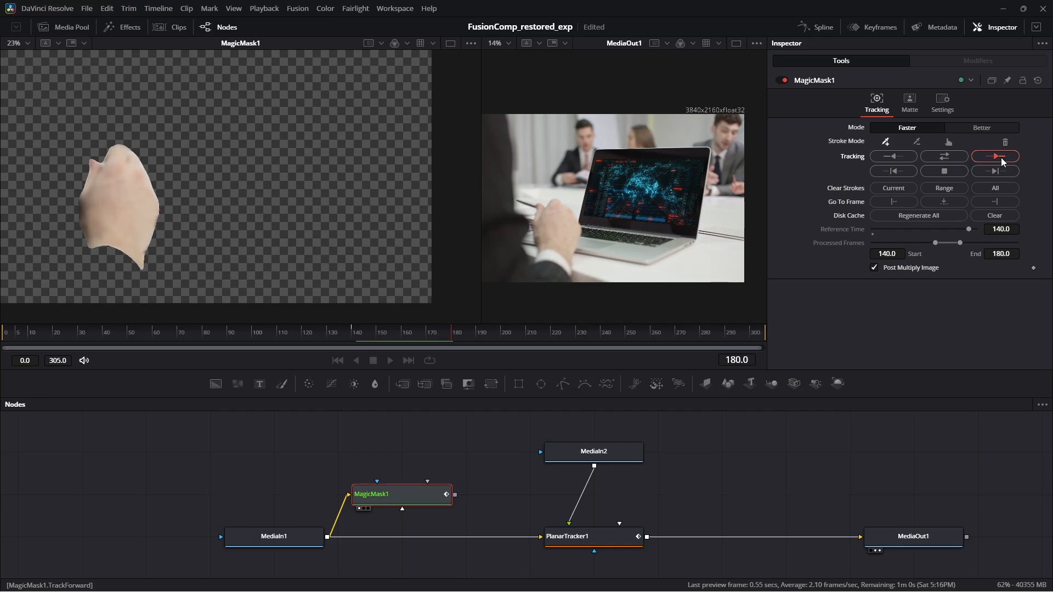
left_click(950, 175)
left_click(624, 322)
left_click(470, 338)
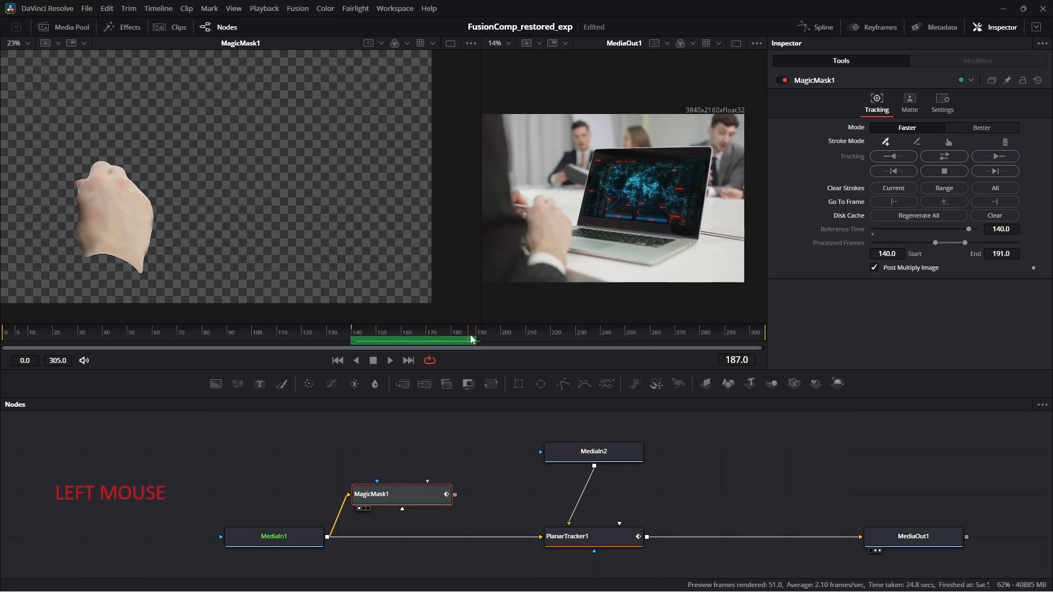
Show MediaIn1 in the second viewer and compare the original footage with the hand mask over the tracked frames.
left_click_drag(327, 543, 318, 541)
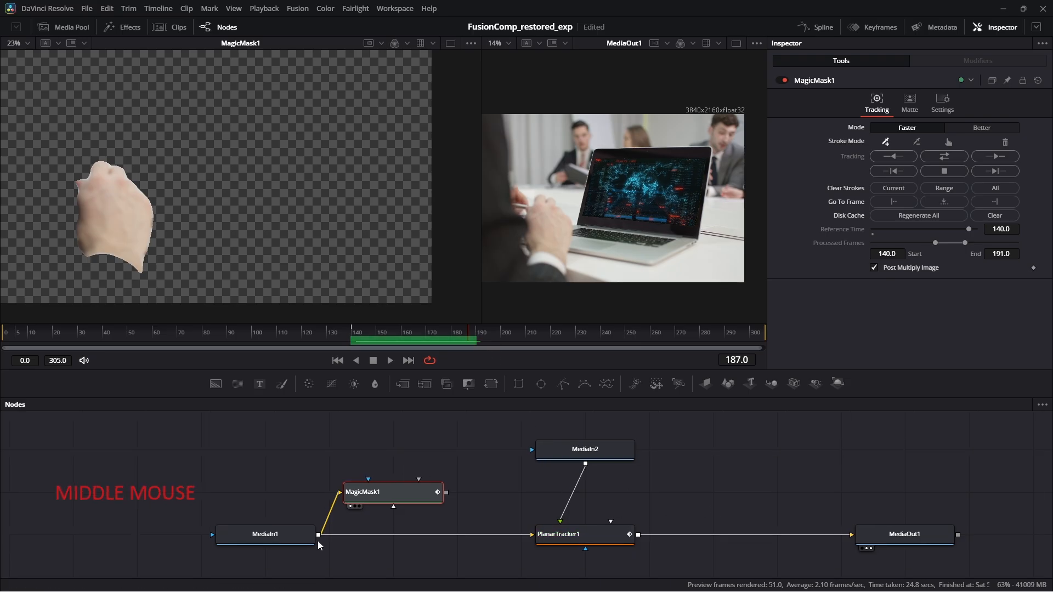
left_click(281, 535)
key("2")
mouse_move(472, 338)
left_mouse_down()
mouse_move(404, 337)
mouse_move(479, 339)
left_mouse_up()
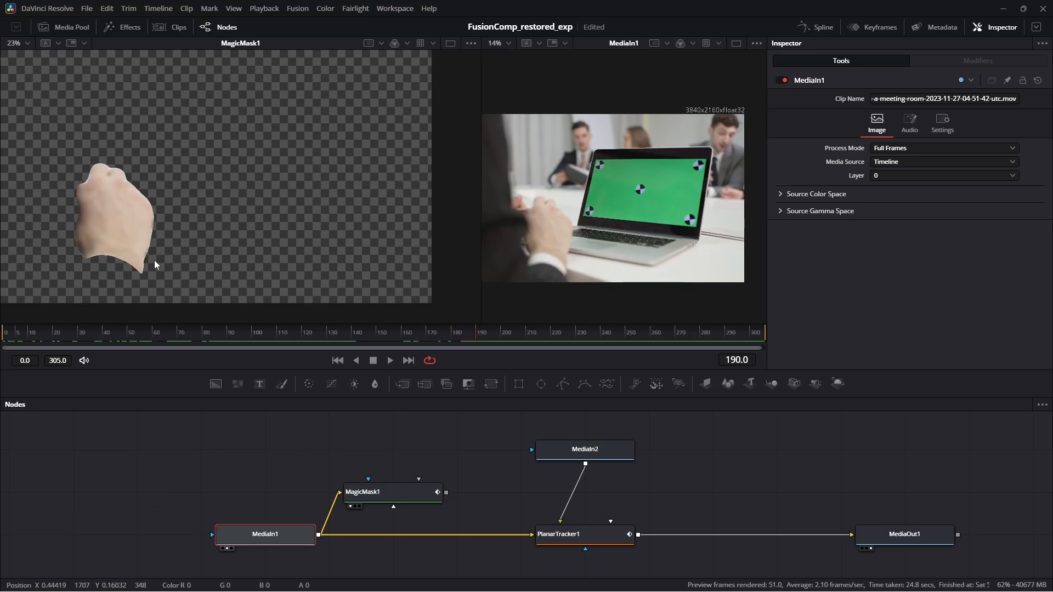
left_click_drag(475, 336, 392, 346)
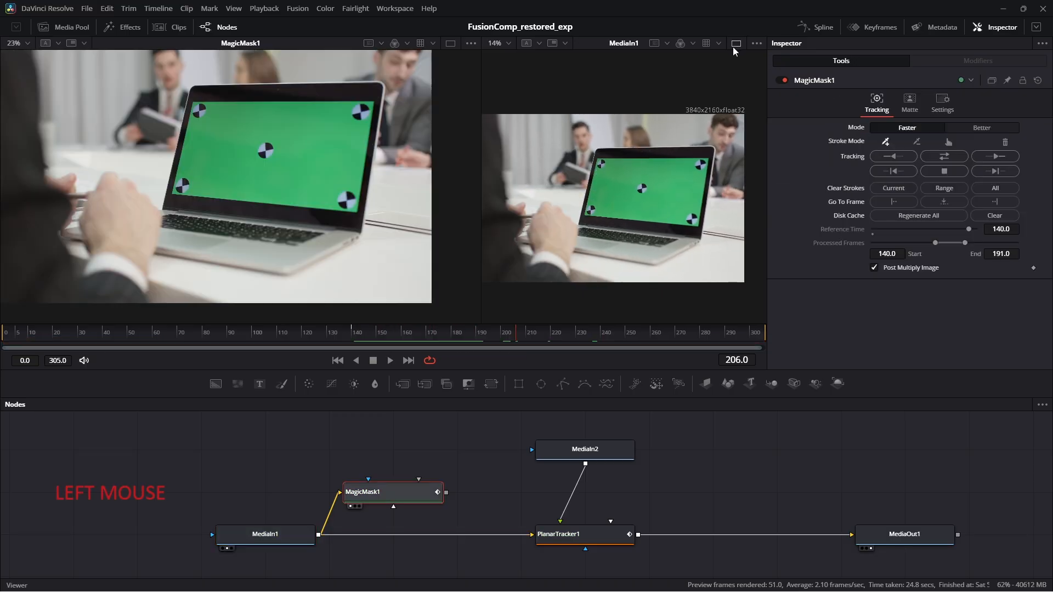
Examine MagicMask1 in a single viewer at both ends of the tracked range, from frame 137 to 193.
left_click(737, 43)
key("1")
key("2")
mouse_move(377, 343)
left_mouse_down()
mouse_move(403, 343)
mouse_move(355, 343)
mouse_move(413, 343)
mouse_move(347, 346)
left_mouse_up()
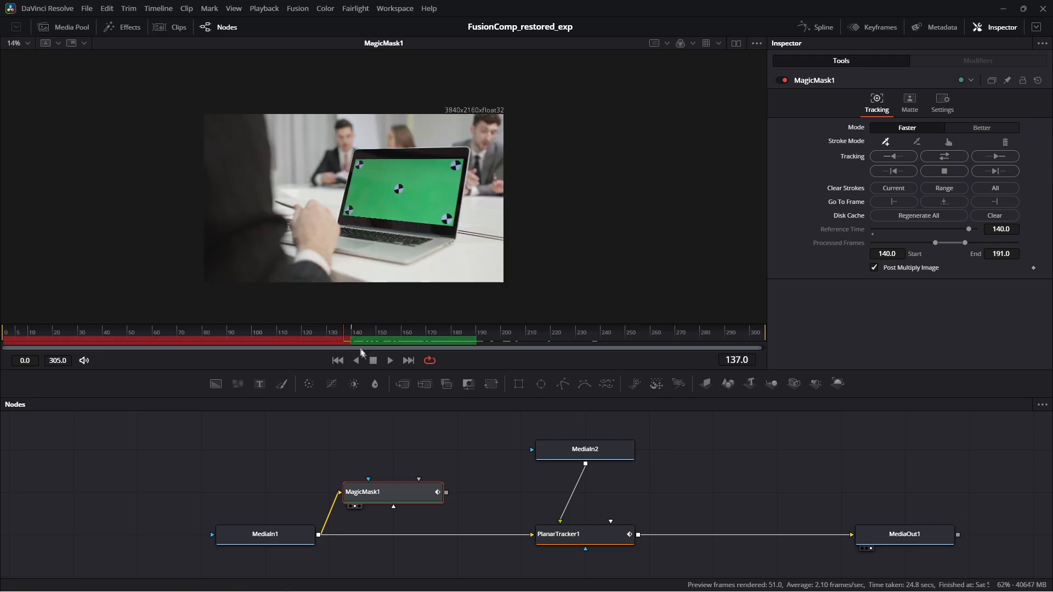
left_click_drag(353, 342, 479, 340)
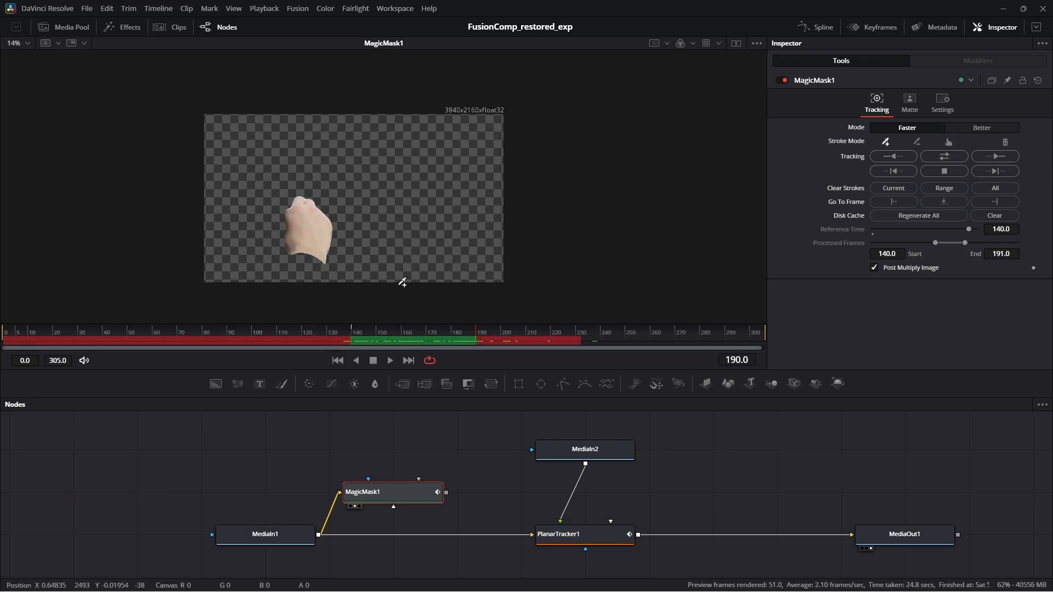
left_click(485, 341)
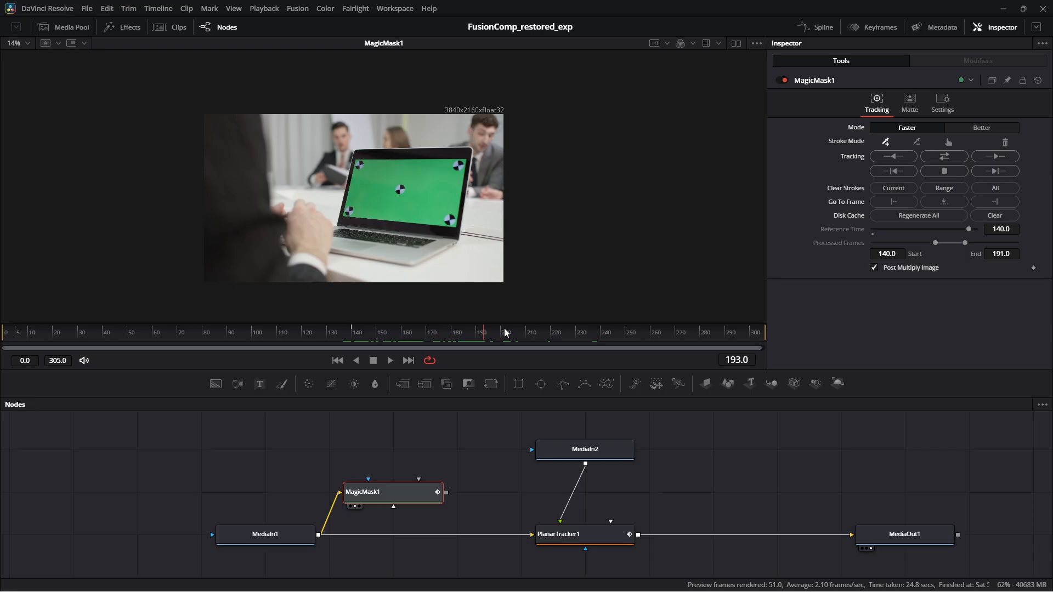
At frame 155, view MagicMask1 beside PlanarTracker1 and connect the mask output to PlanarTracker1's Effect Mask input.
key("1")
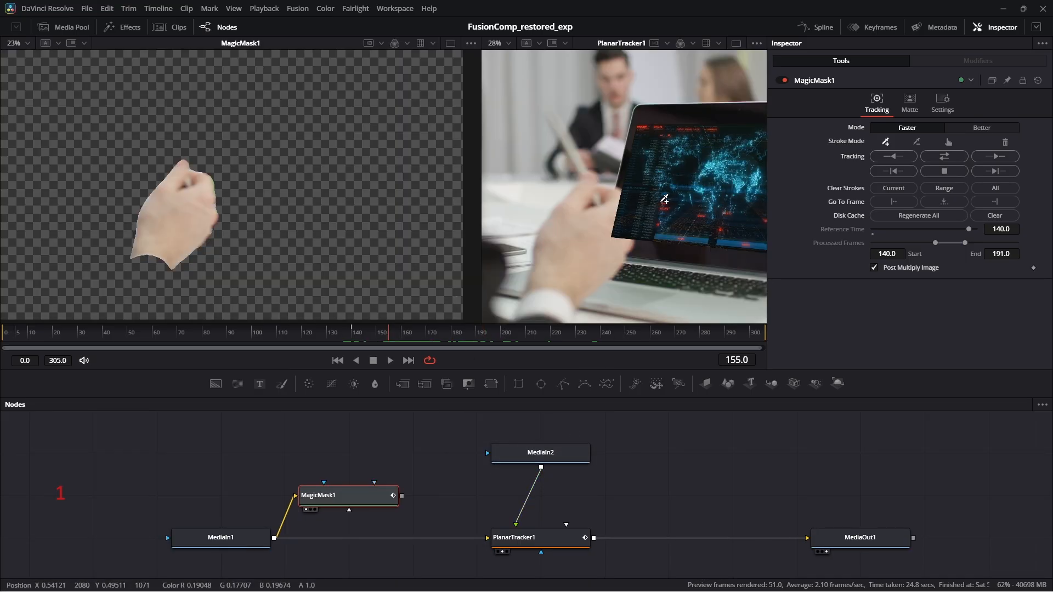
left_click_drag(664, 199, 598, 201)
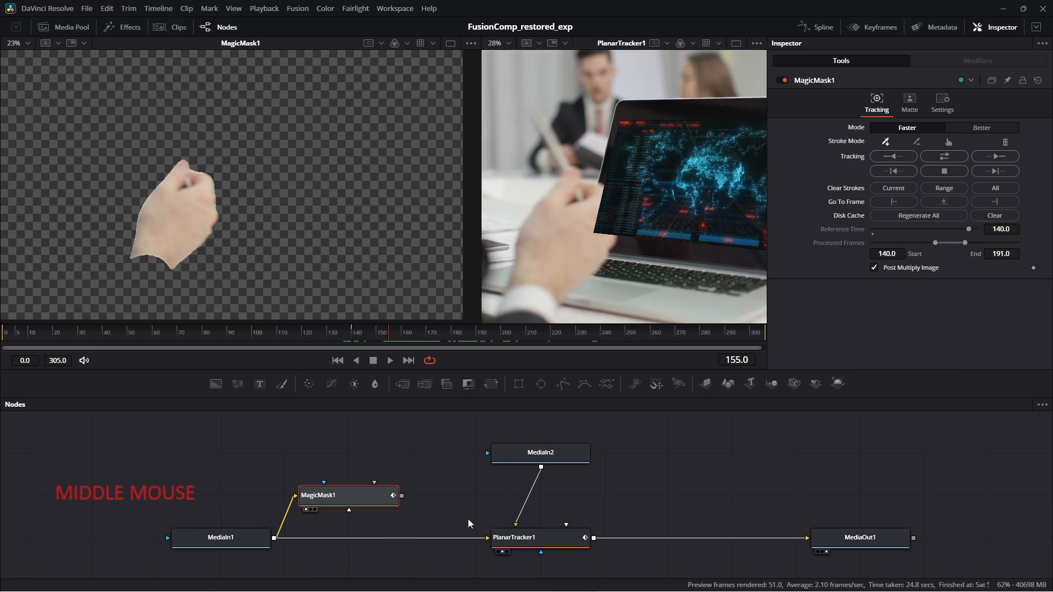
left_click_drag(490, 525, 470, 486)
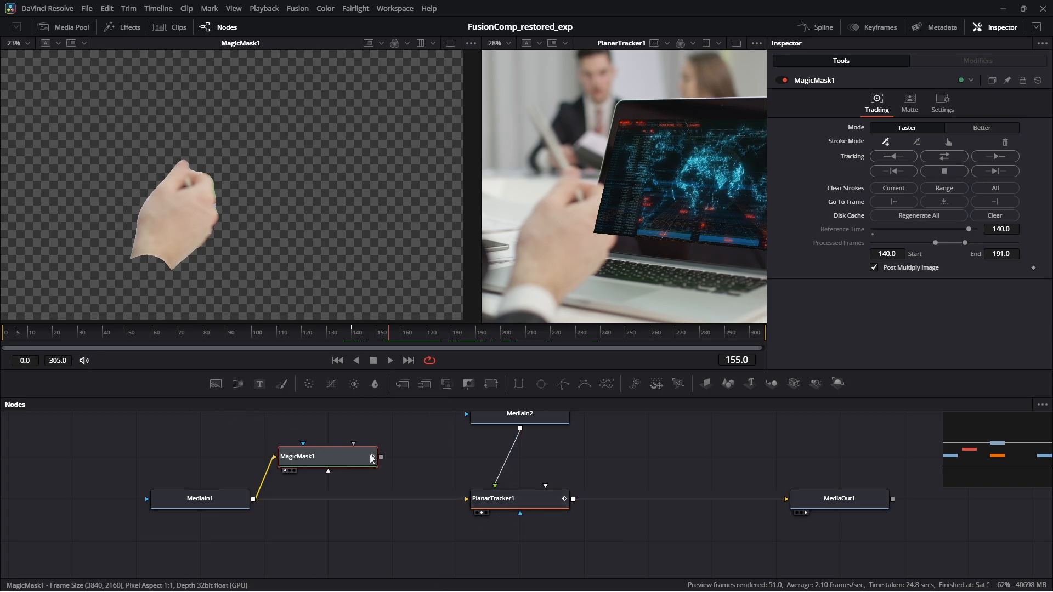
left_click_drag(381, 456, 520, 515)
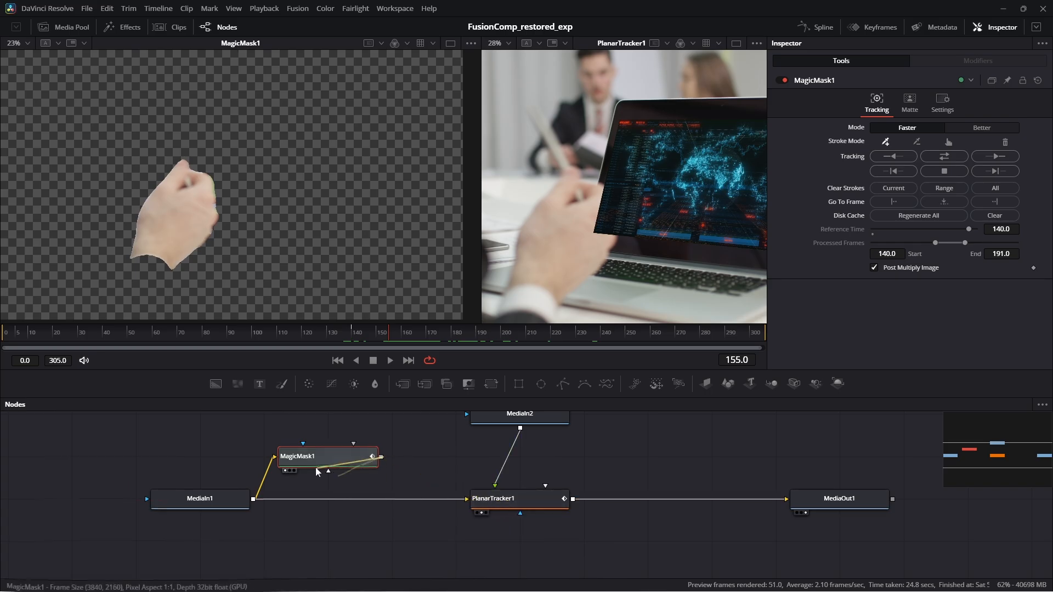
left_click_drag(516, 505, 514, 501)
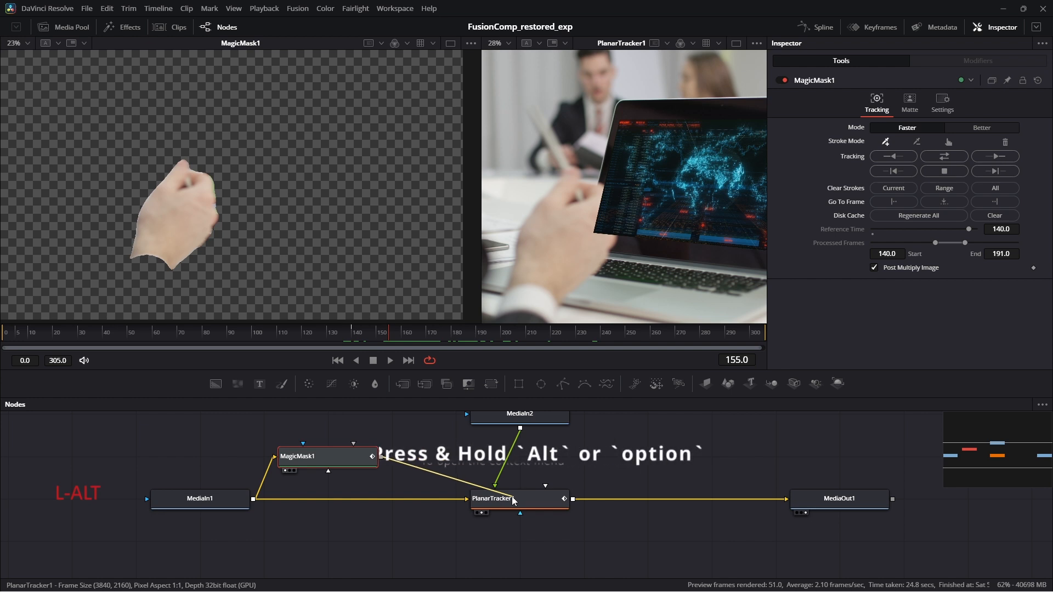
left_click_drag(512, 497, 512, 497)
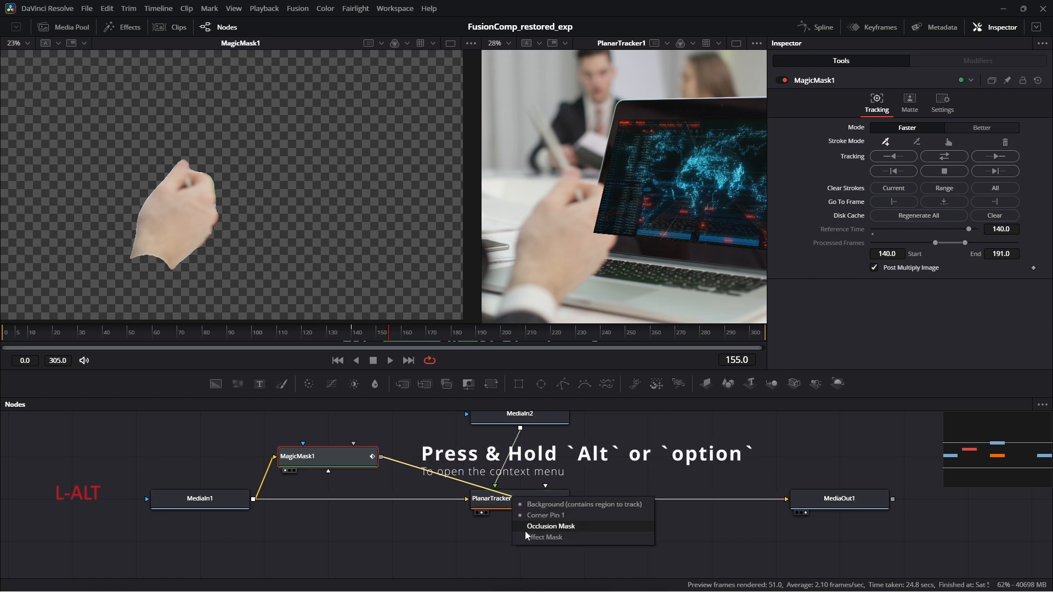
left_click(565, 538)
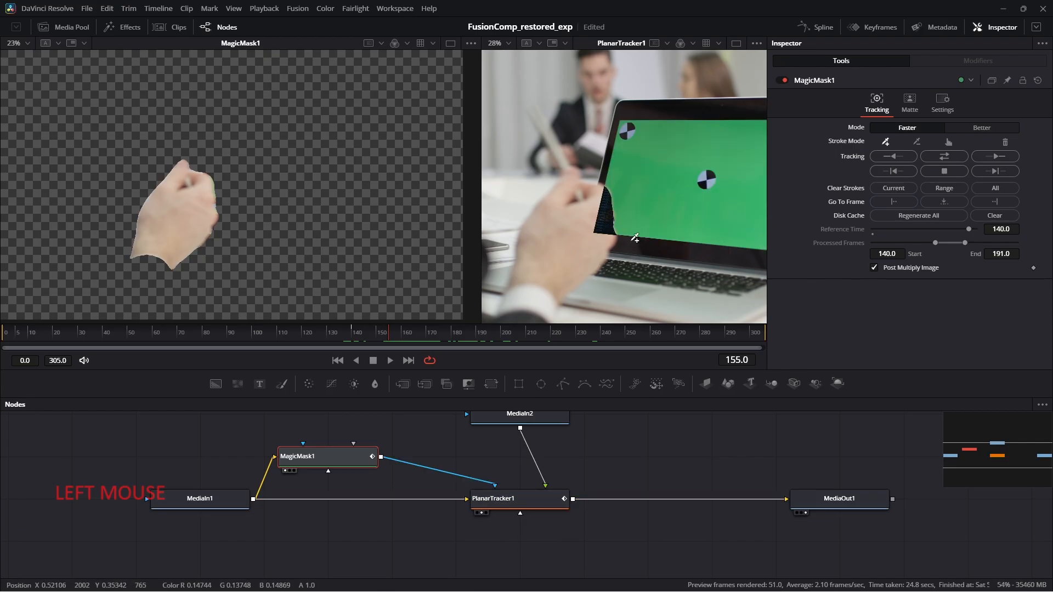
Invert MagicMask1's matte and check the masked hand in both viewers back to frame 139.
left_click(341, 465)
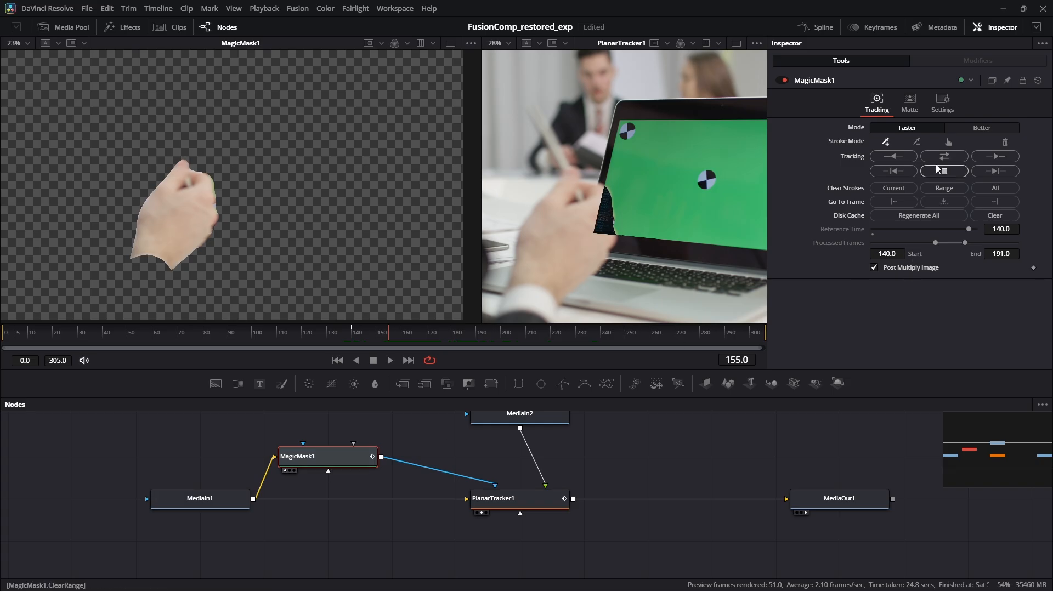
left_click(910, 103)
left_click(885, 234)
left_click(407, 340)
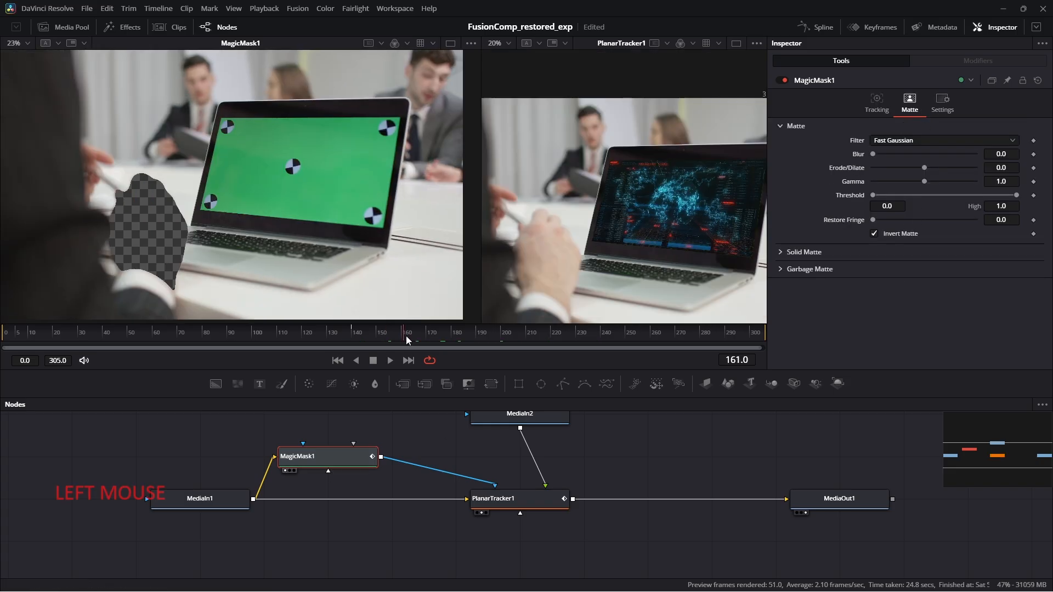
left_click_drag(407, 340, 351, 346)
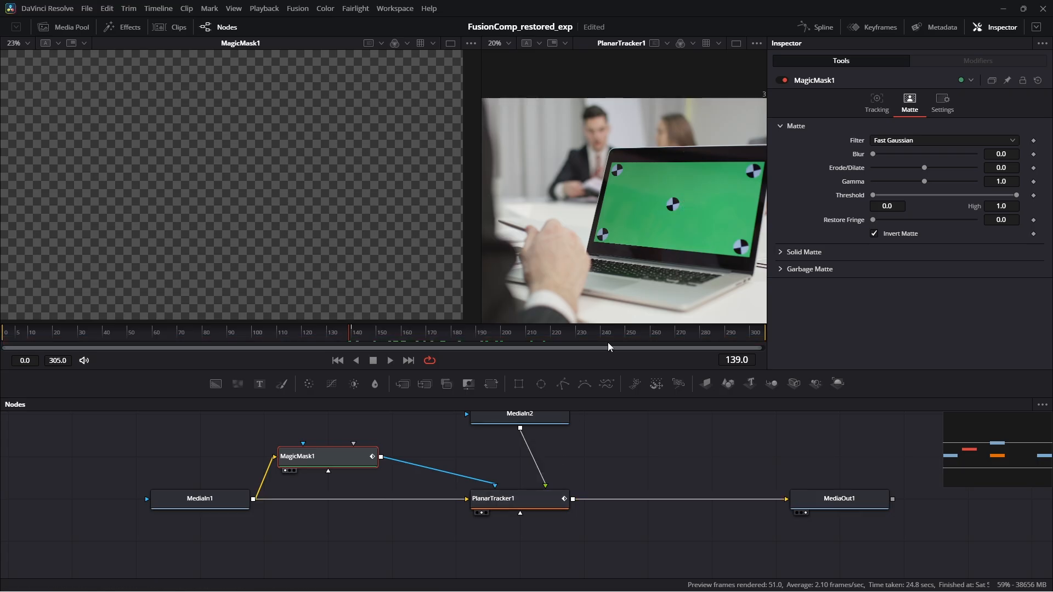
Disconnect MagicMask1 from PlanarTracker1 and go to frame 140.
left_click_drag(529, 466, 465, 494)
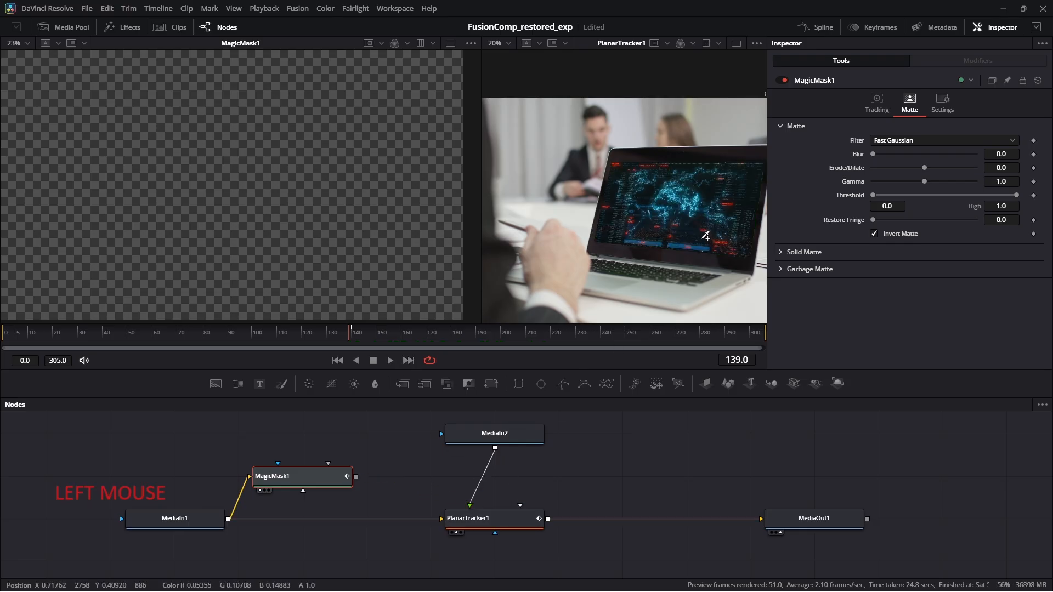
left_click(291, 482)
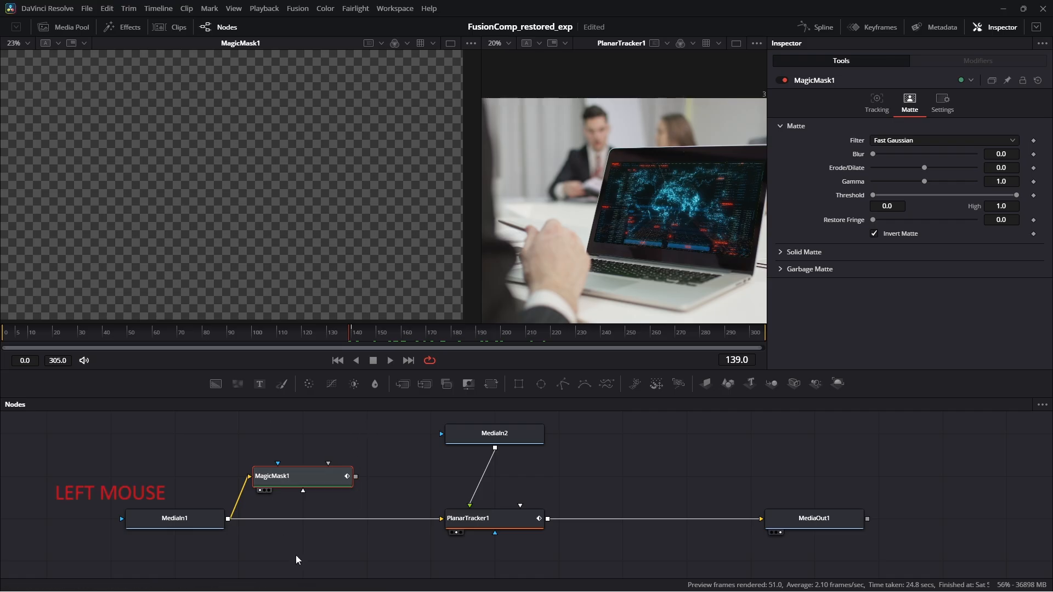
left_click(352, 335)
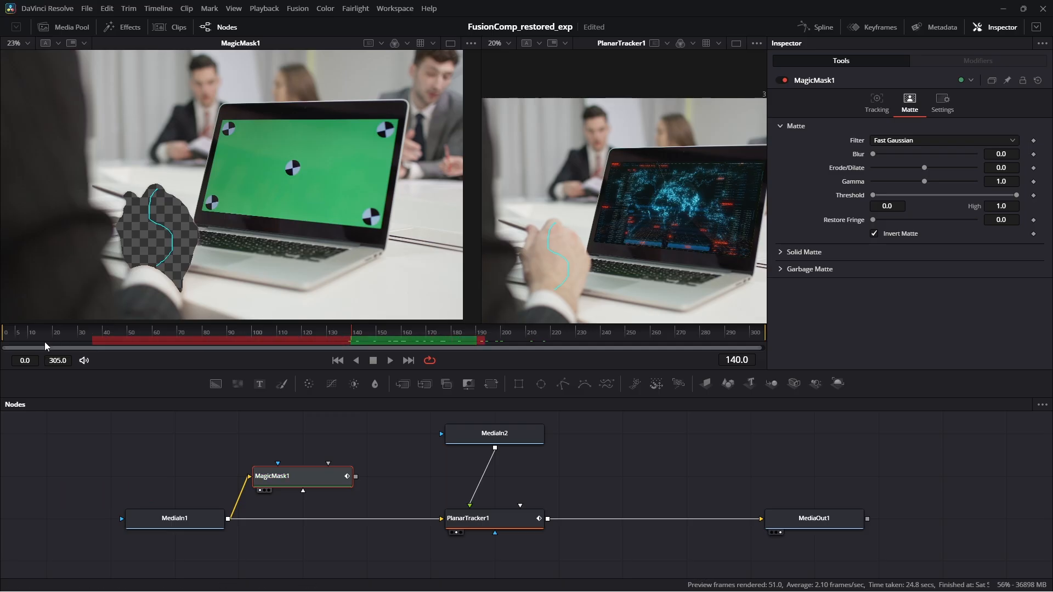
Move MediaIn2 and PlanarTracker1 together closer to MediaOut1 to make room after MagicMask1, and reselect MagicMask1.
middle_click(323, 473)
left_click_drag(323, 491, 350, 463)
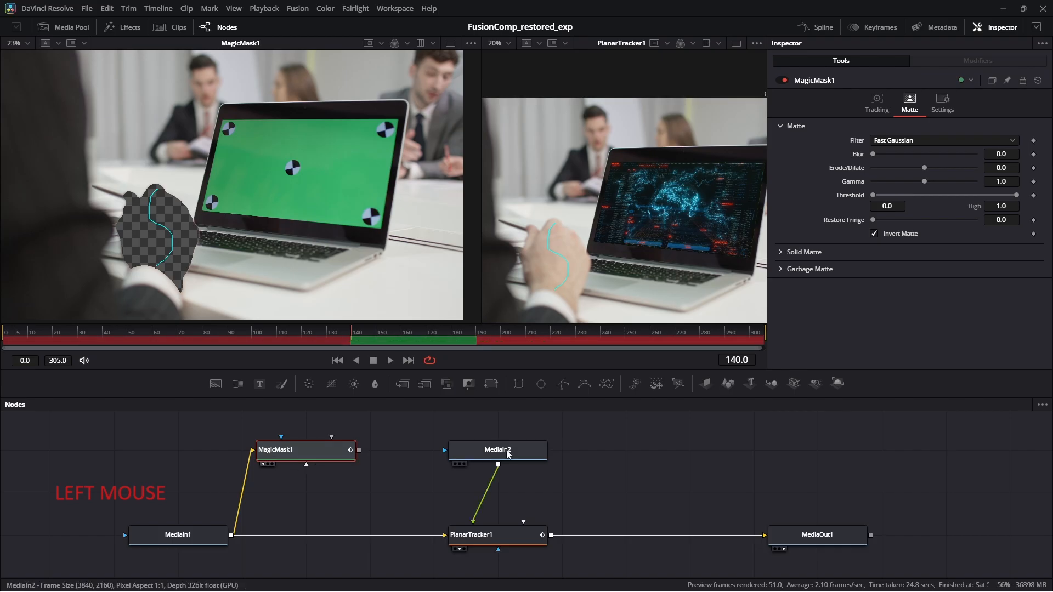
left_click_drag(434, 442, 621, 536)
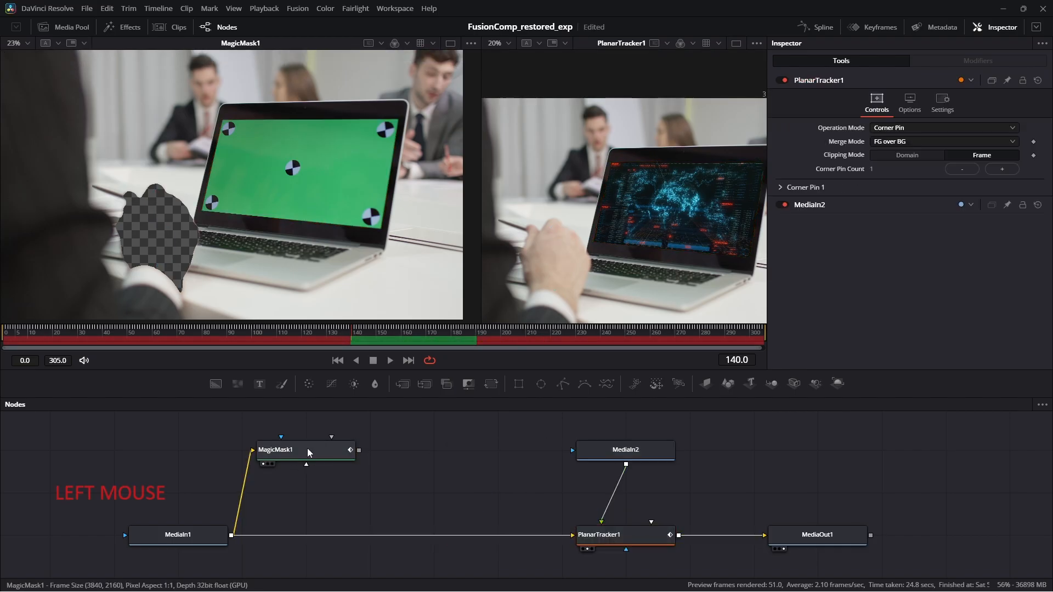
left_click(283, 457)
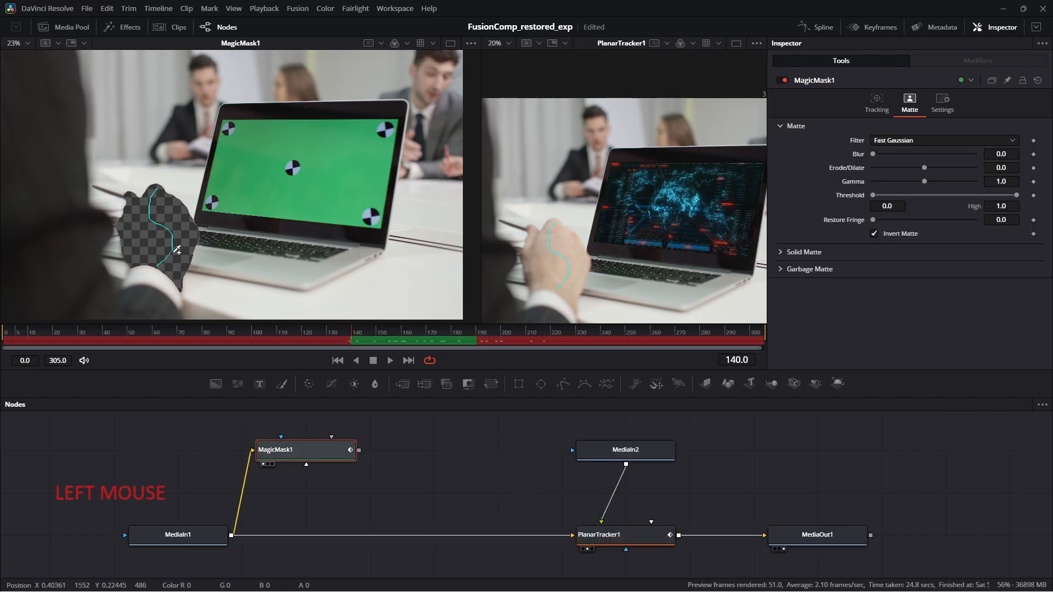
left_click(344, 471)
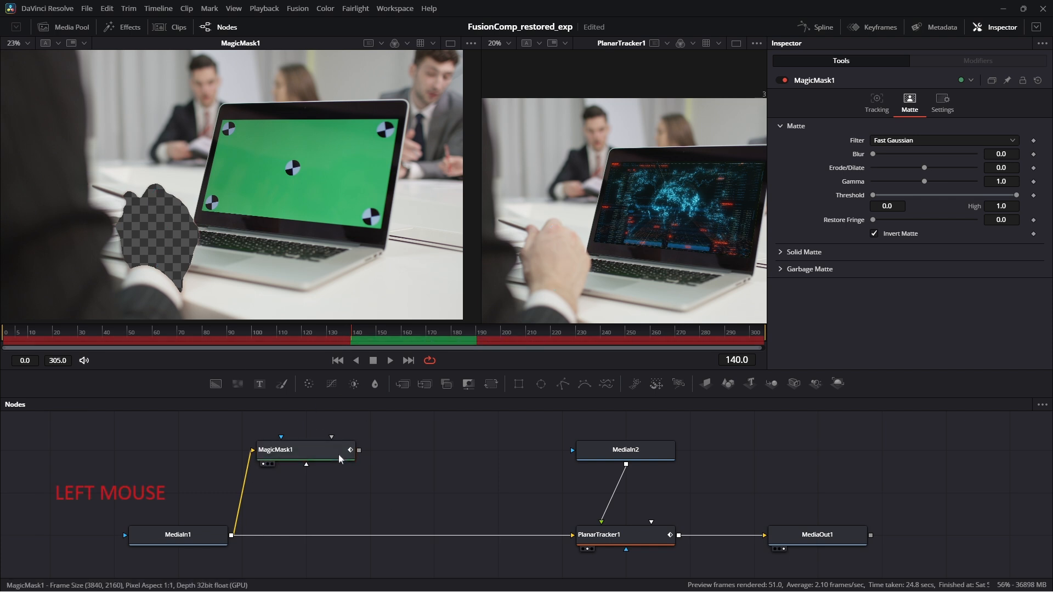
left_click(339, 451)
left_click(388, 499)
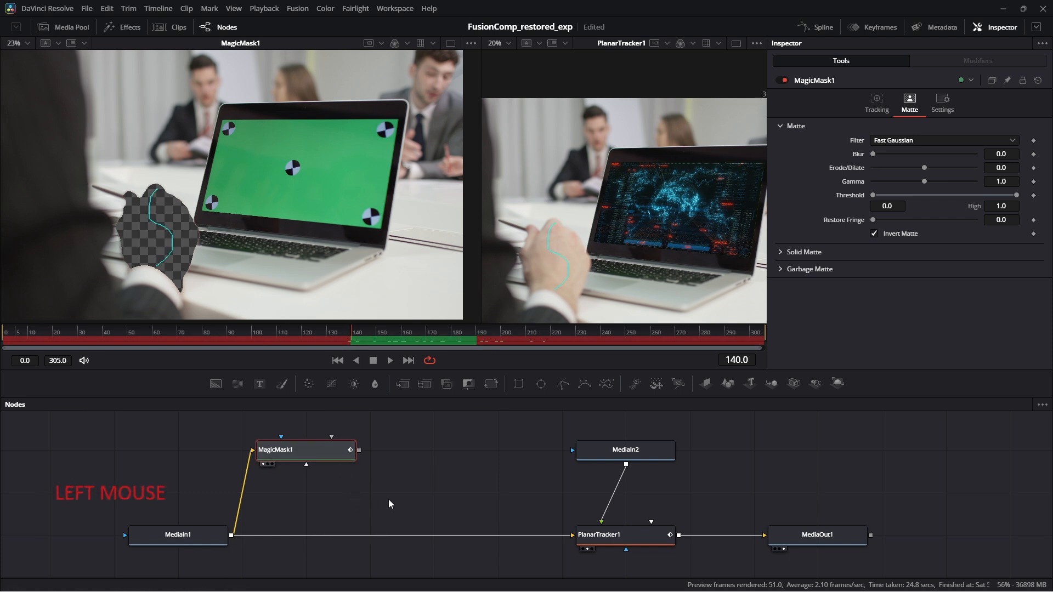
Add a Time Stretcher node directly after MagicMask1.
left_click(296, 446)
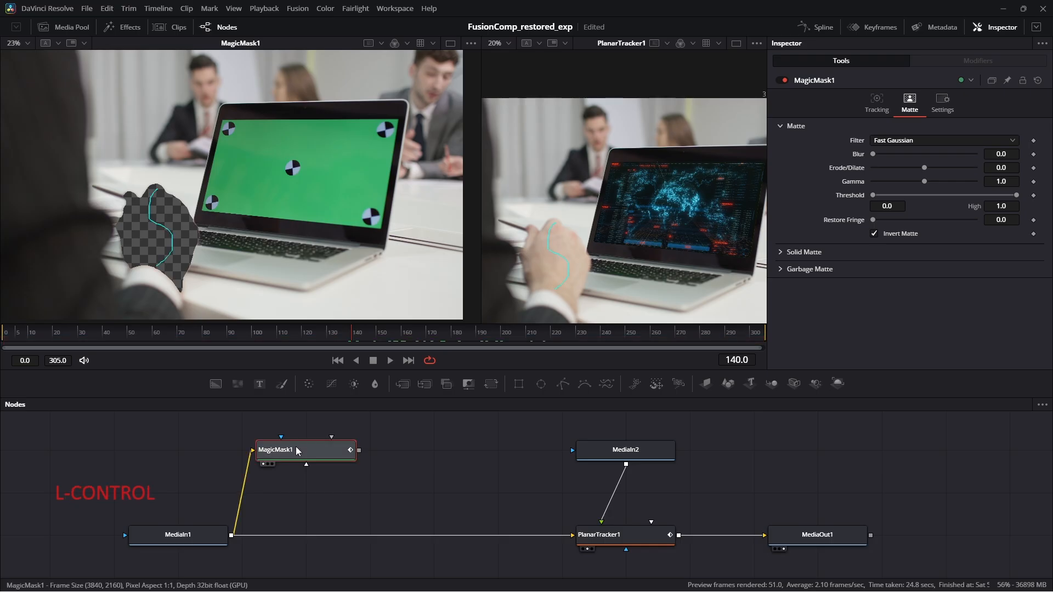
key("ctrl+space")
type("magi")
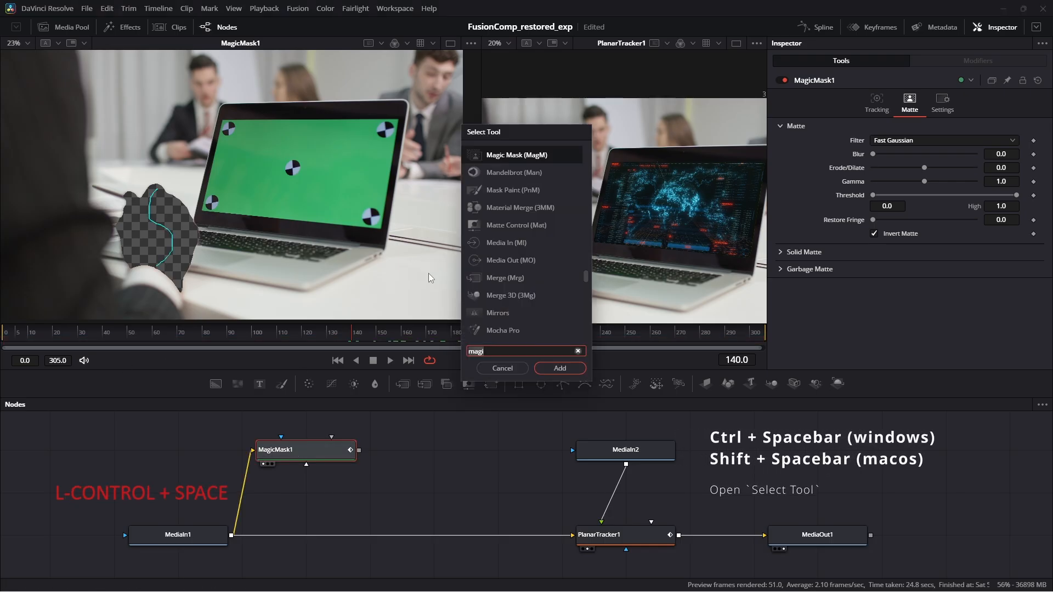
type("time Stretcher")
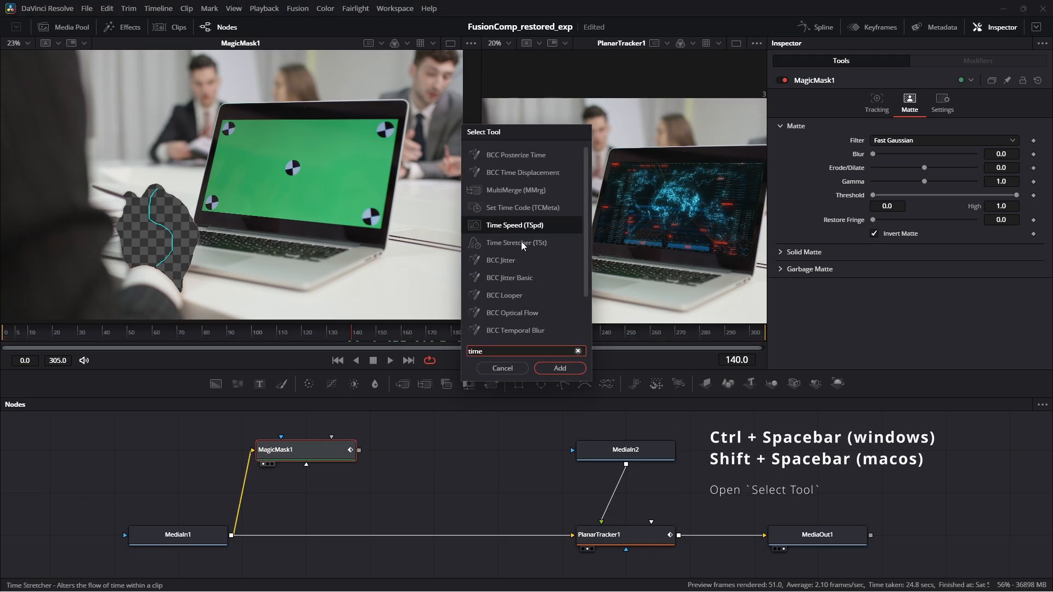
left_click(559, 368)
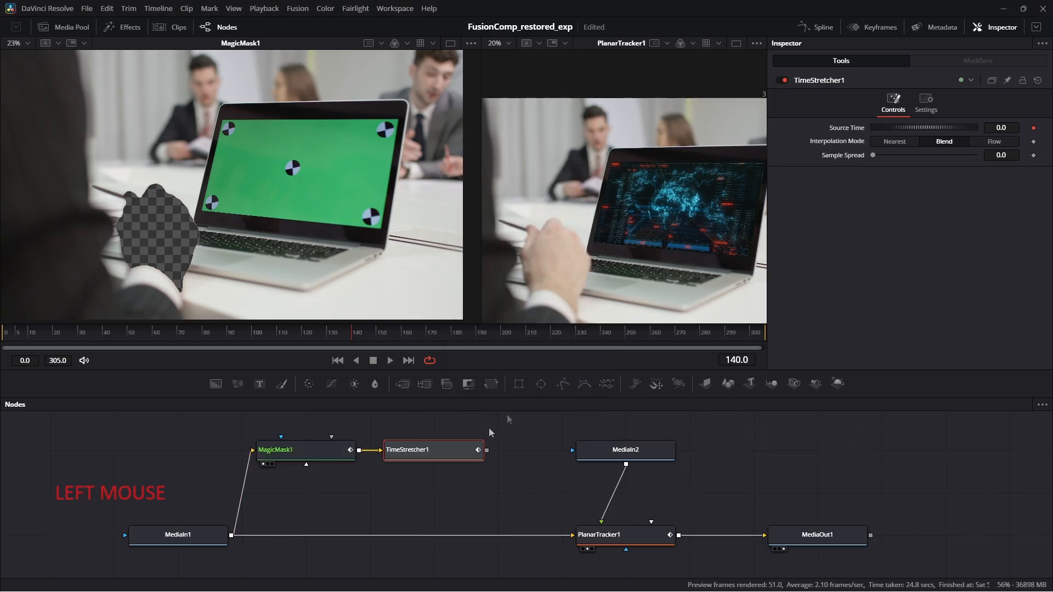
View TimeStretcher1 in the second viewer, show the Keyframes editor, and set Source Time to 140 at frame 140.
key("2")
left_click(875, 27)
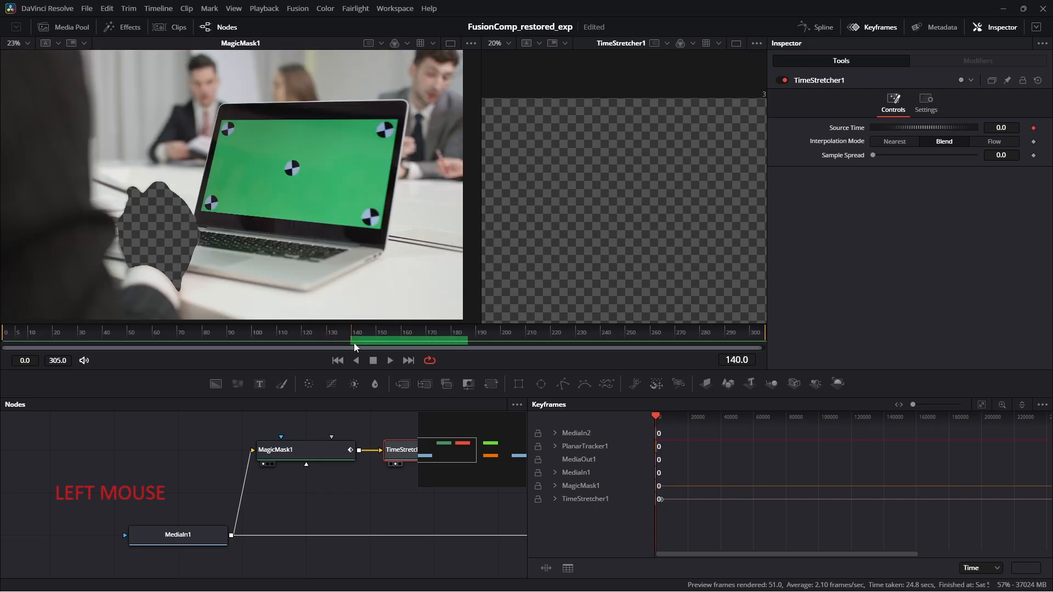
left_click_drag(423, 452, 324, 462)
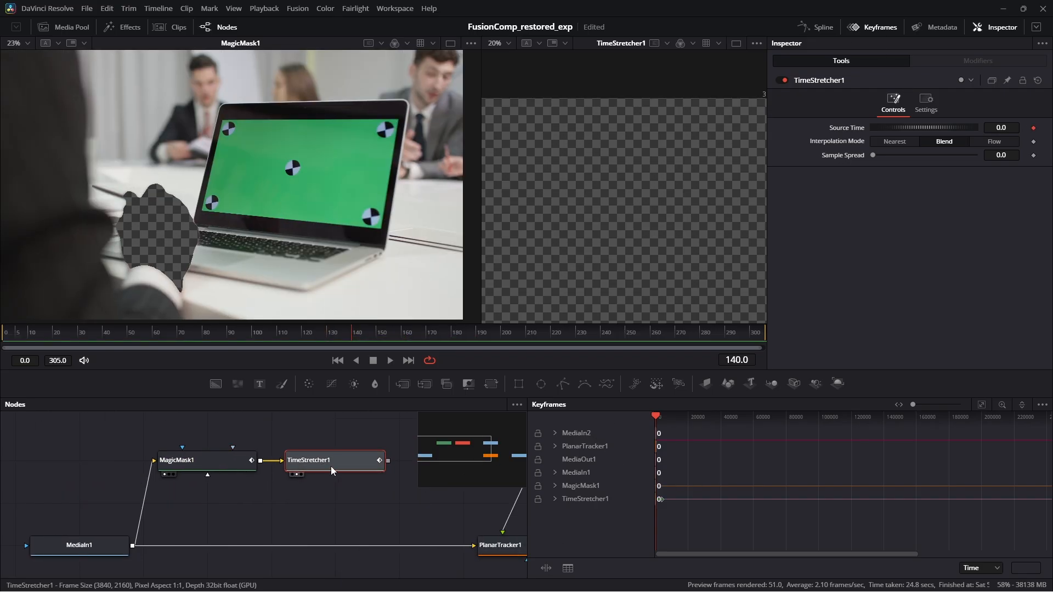
left_click(1008, 128)
type("140")
key("Return")
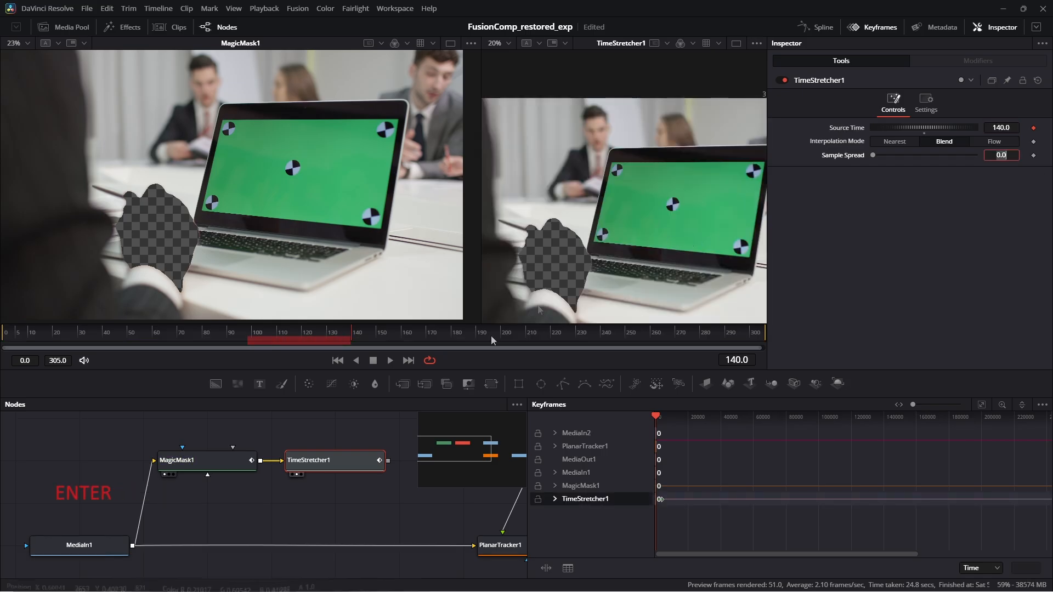
Compare MagicMask1 and TimeStretcher1 over the frames before 140, including frames 112 and 77.
left_click_drag(340, 331, 282, 334)
left_click(313, 468)
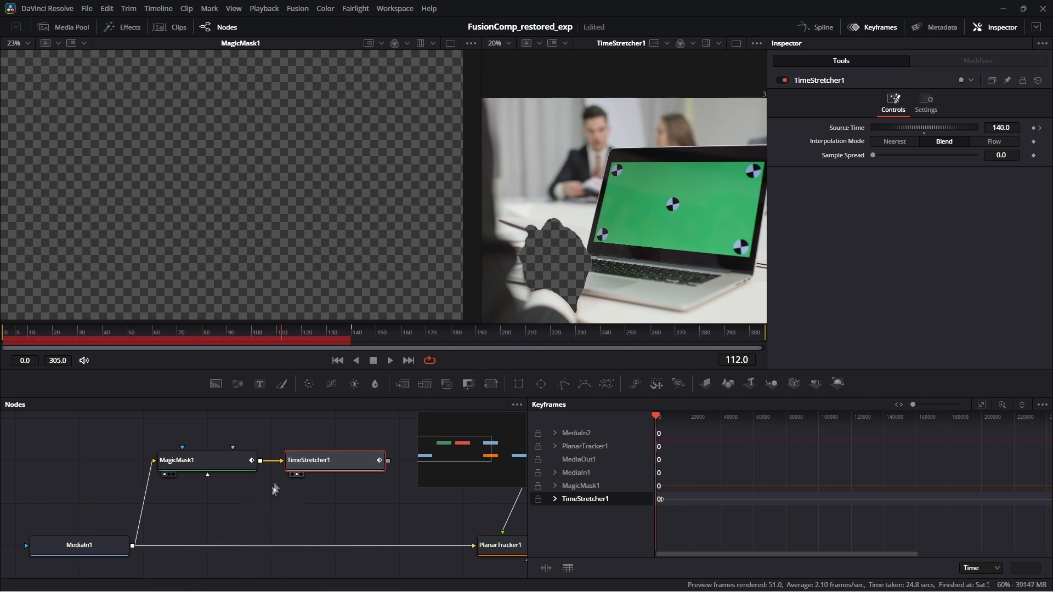
left_click(310, 456)
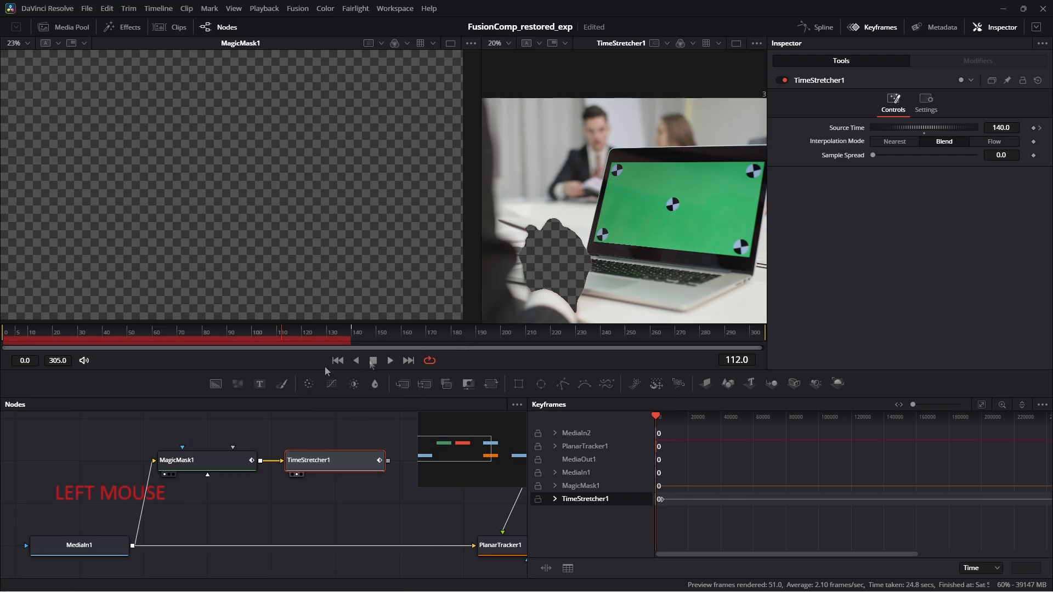
left_click_drag(241, 336, 202, 344)
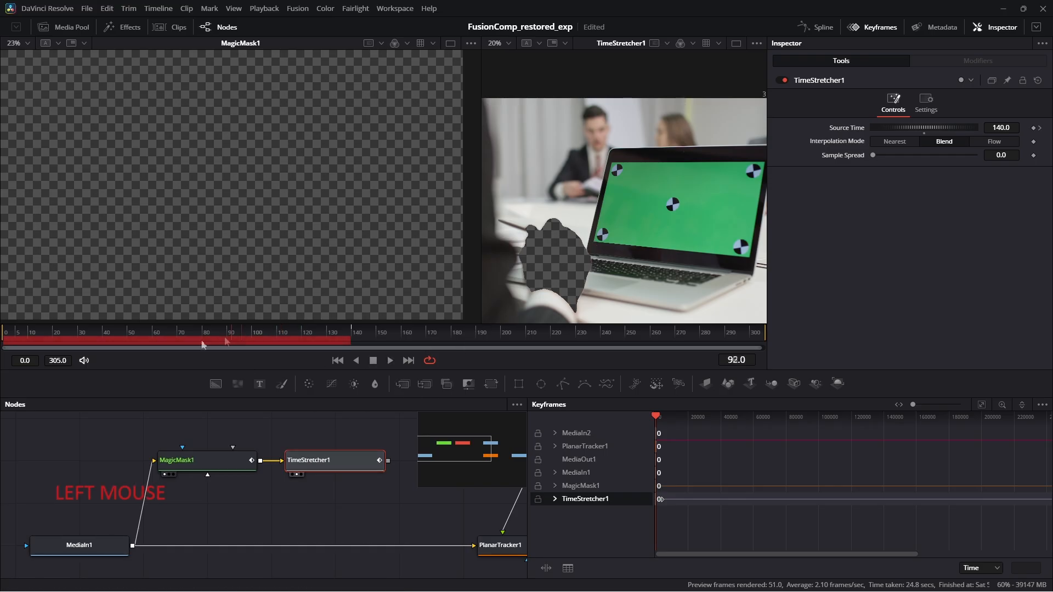
left_click_drag(10, 344, 194, 343)
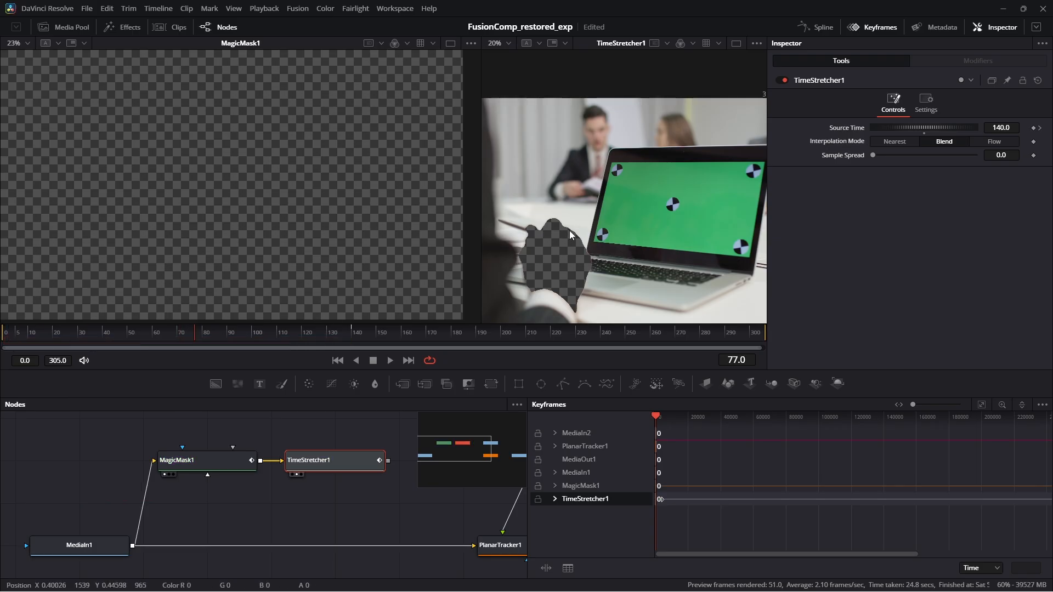
At frame 180, set TimeStretcher1's Source Time to 180 and check the mask at frames 161 and 172.
left_click_drag(356, 334, 452, 333)
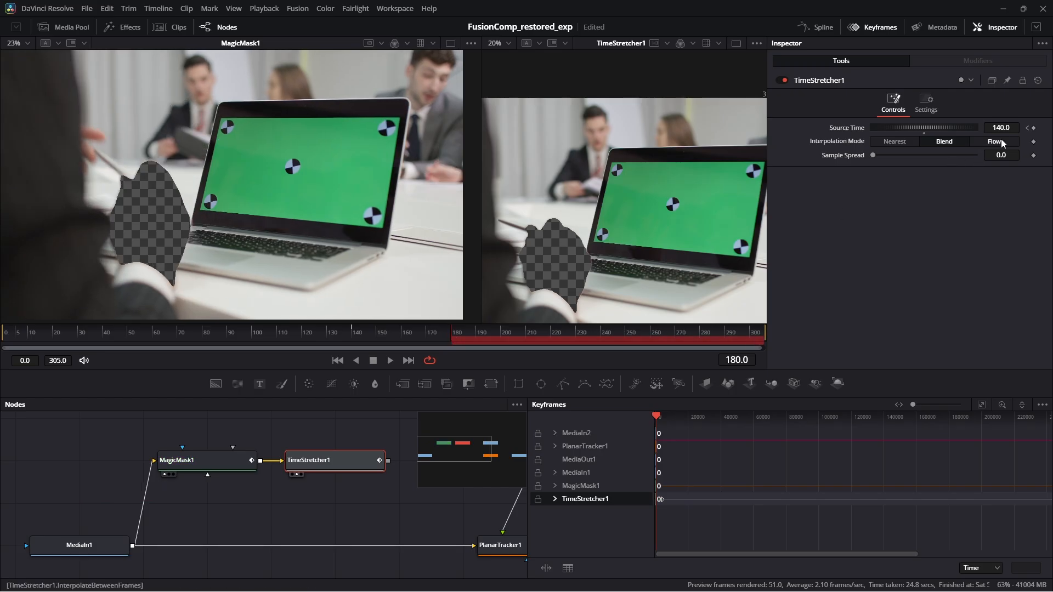
type("180")
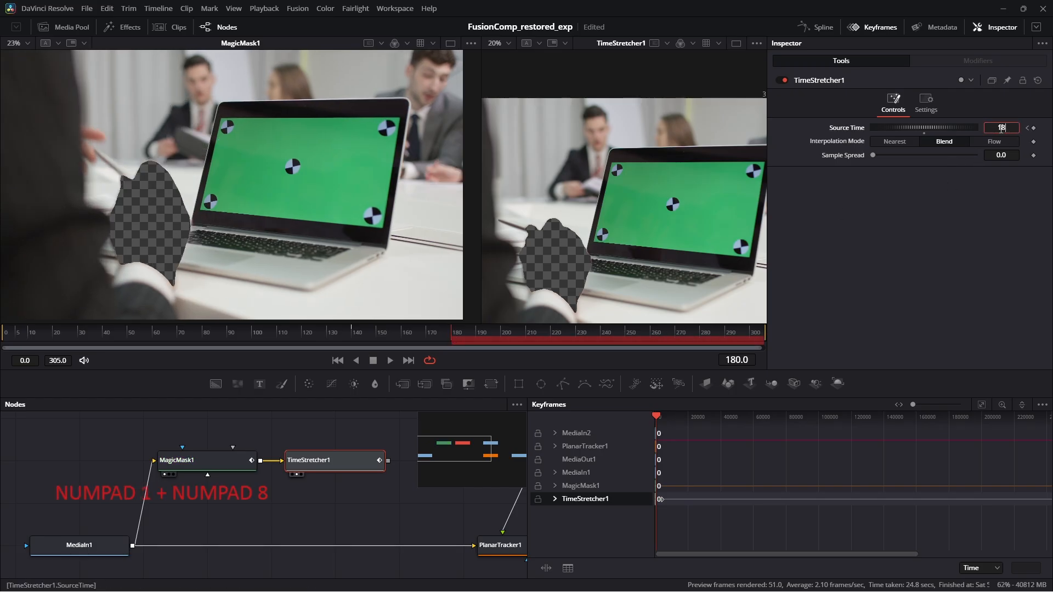
key("Return")
left_click_drag(433, 331, 407, 331)
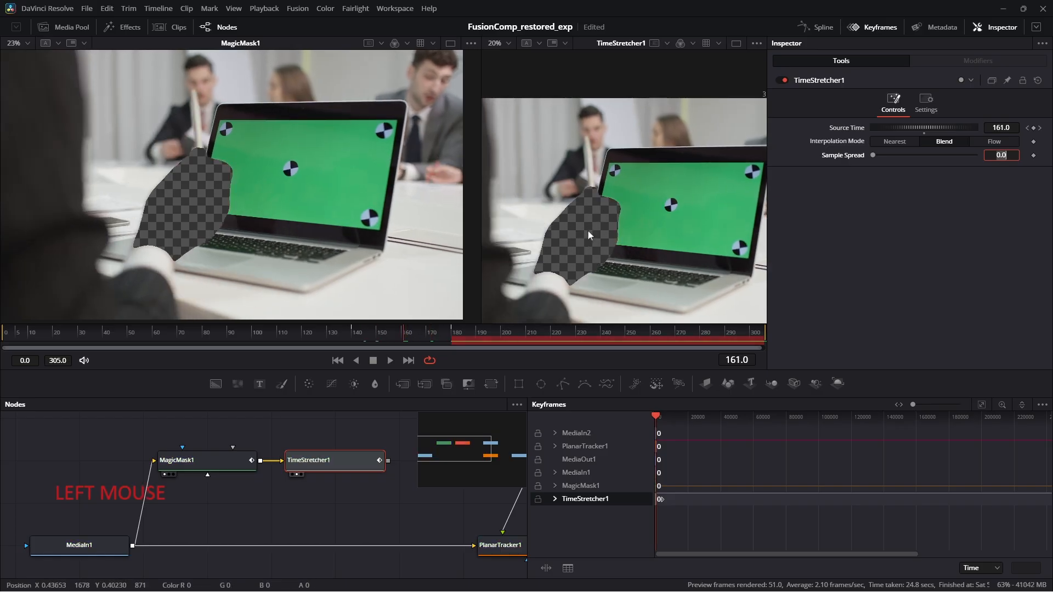
left_click_drag(413, 335, 444, 330)
Connect TimeStretcher1's output to PlanarTracker1's Effect Mask input and show PlanarTracker1 in the second viewer.
left_click_drag(388, 464, 382, 542)
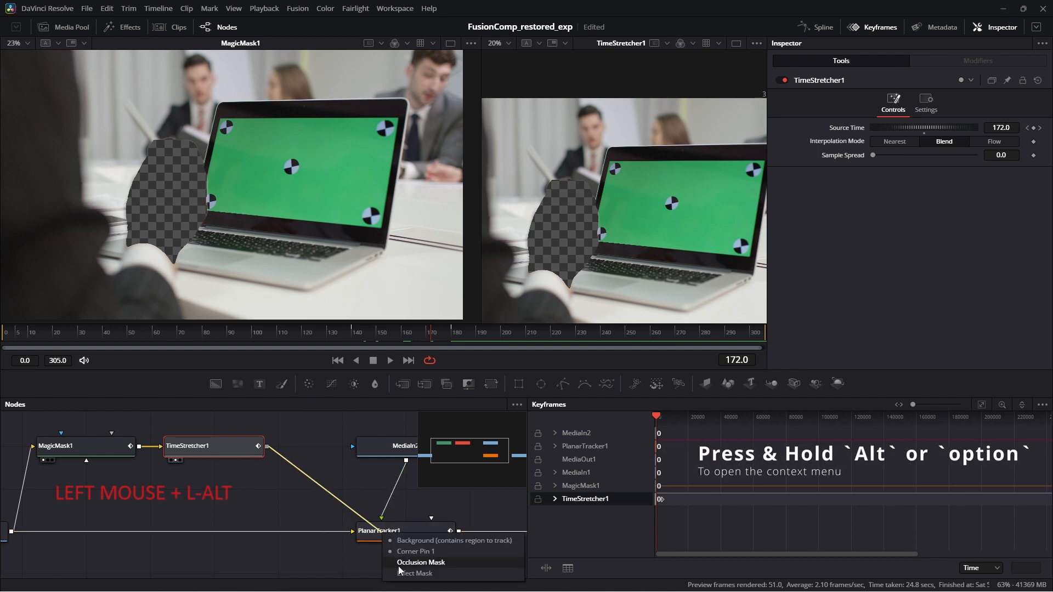
left_click(414, 574)
left_click(420, 528)
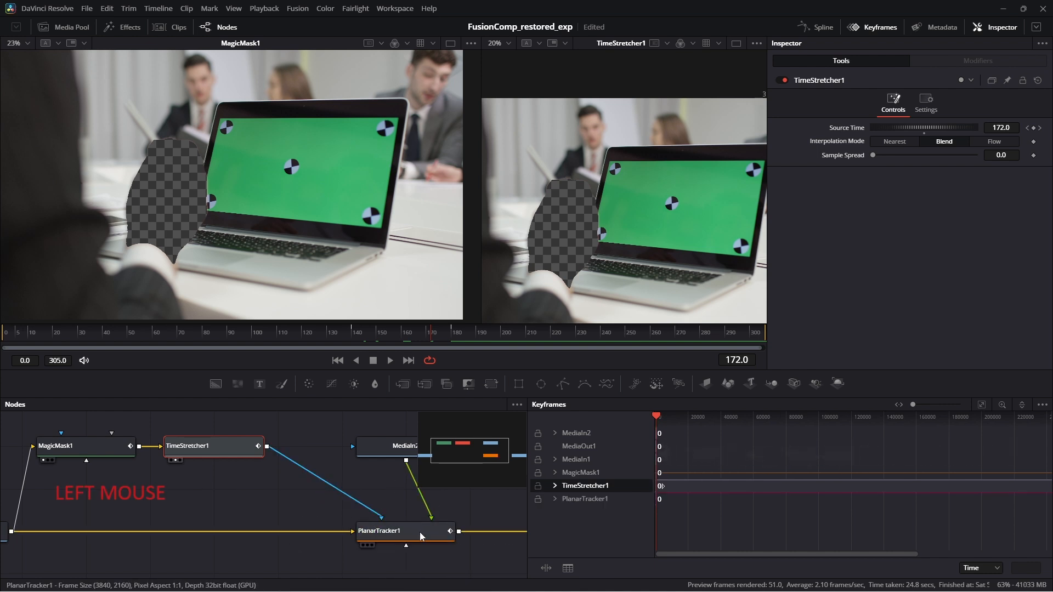
key("2")
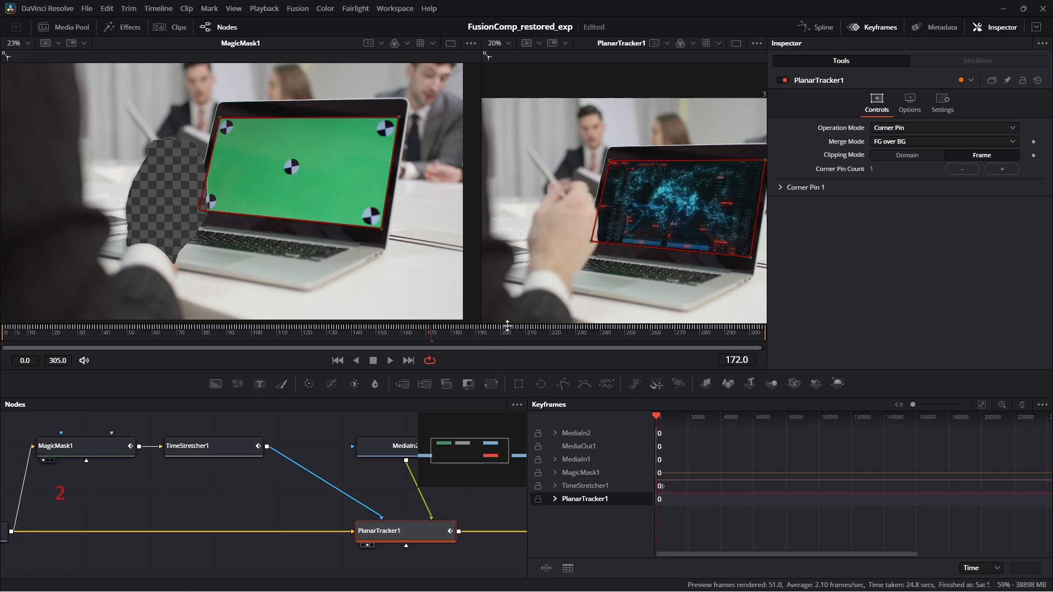
Review the masked screen replacement across the timeline and play it from frame 0 in a single viewer.
left_click(445, 337)
left_click(480, 337)
left_click(521, 337)
left_click_drag(424, 337, 110, 347)
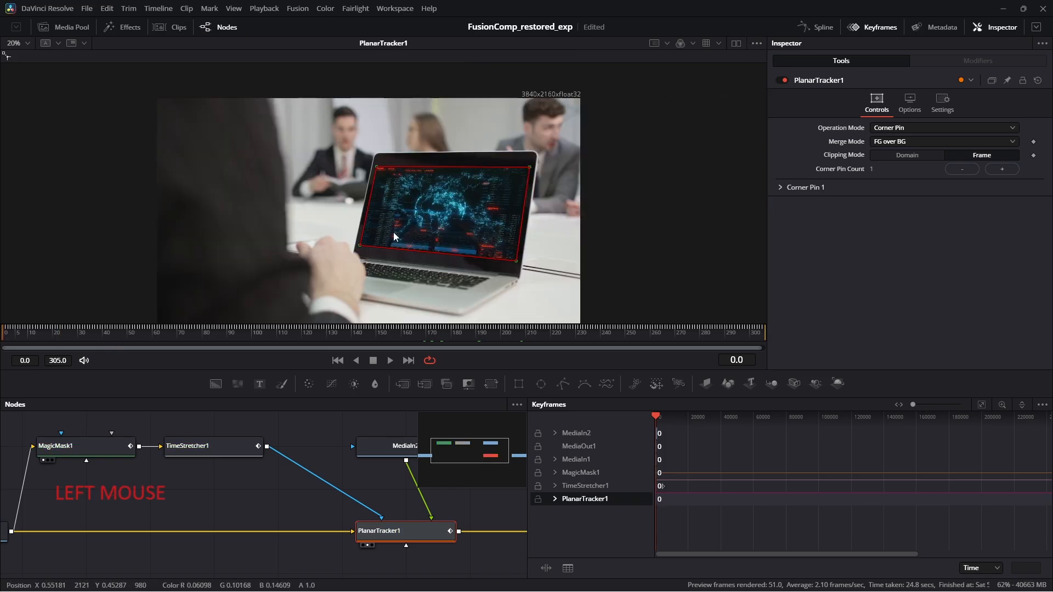
key("space")
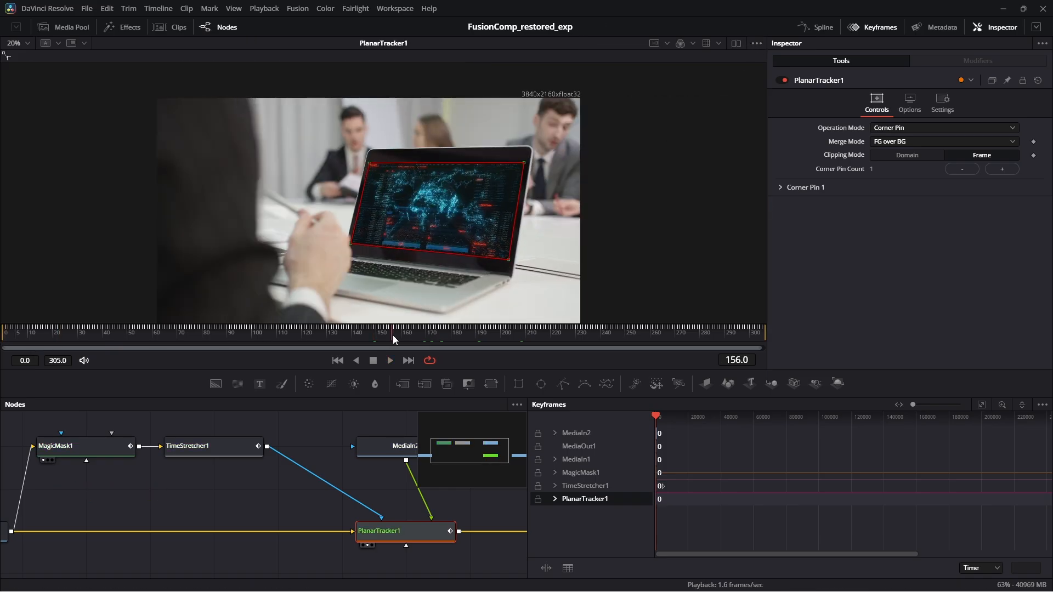
Hide the Keyframes editor and examine the hand and laptop screen edges in MediaIn1 at frame 156 in a single viewer.
scroll(325, 214, "up", 2)
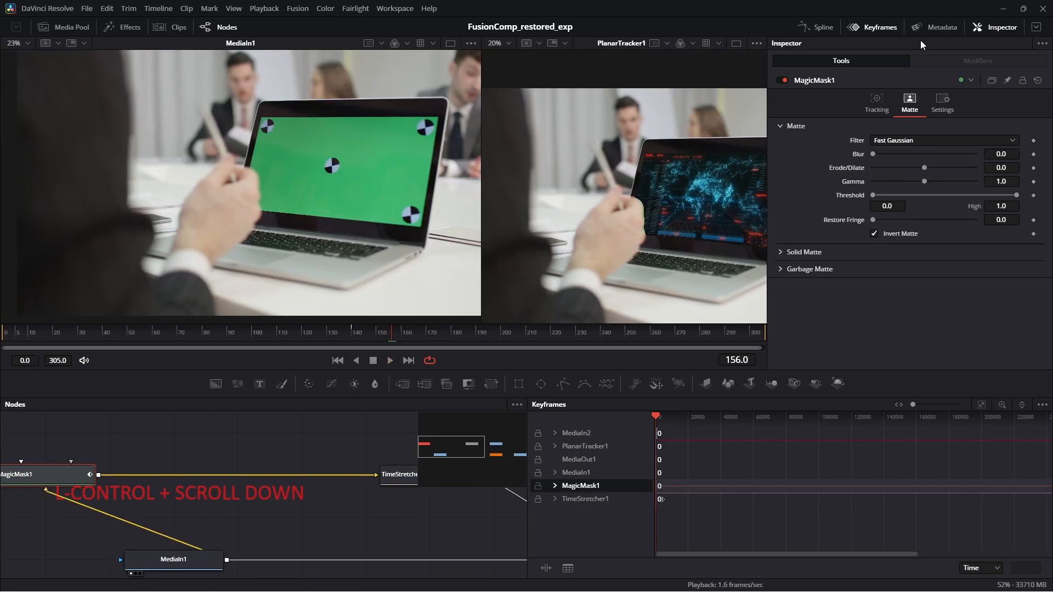
left_click(872, 27)
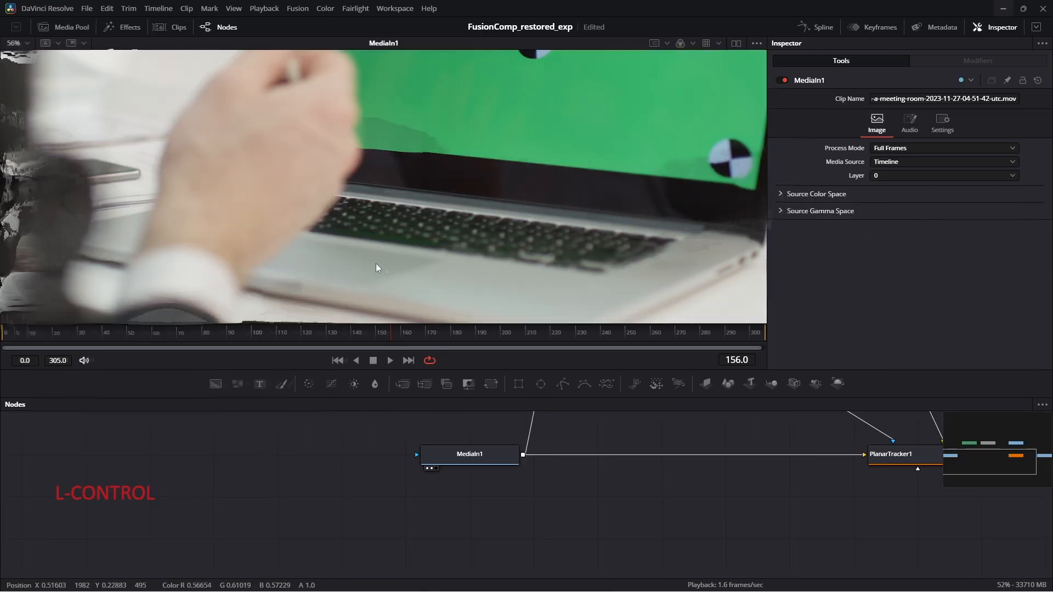
scroll(356, 258, "up", 3)
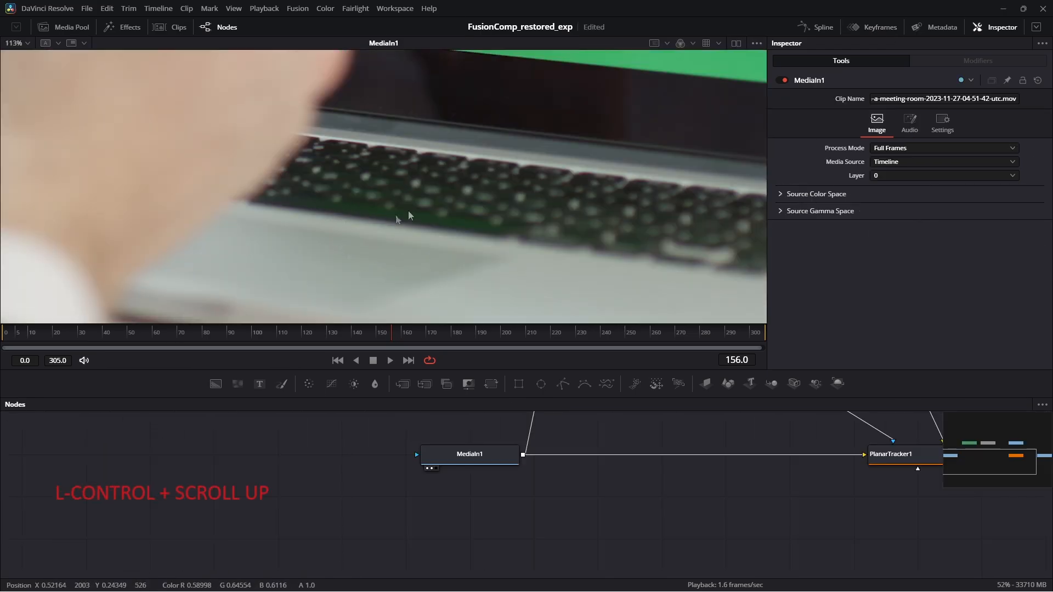
scroll(417, 136, "down", 2)
left_click_drag(416, 136, 369, 265)
scroll(368, 172, "down", 3)
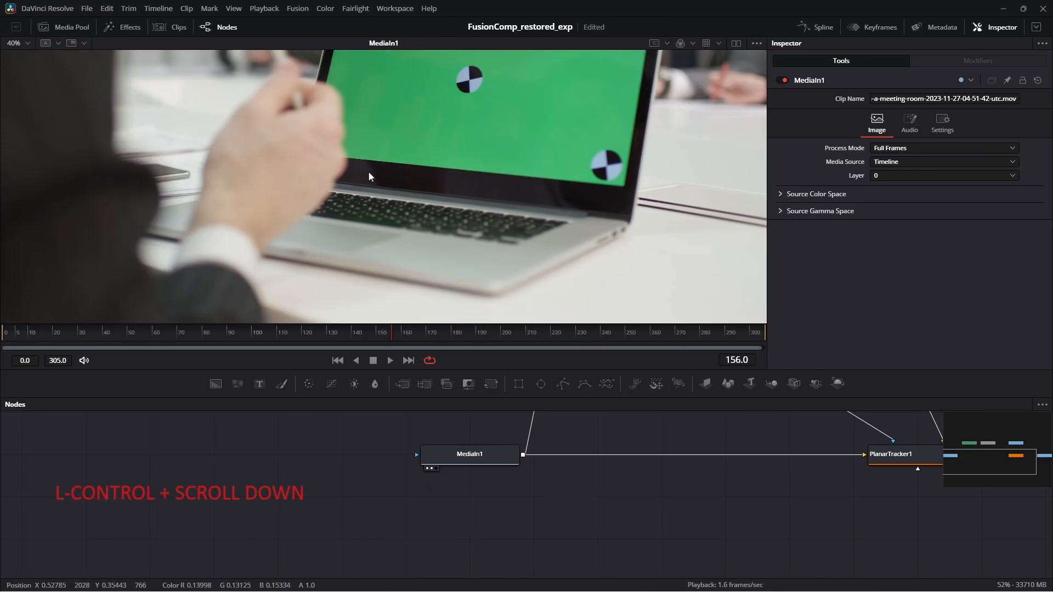
left_click_drag(450, 140, 301, 220)
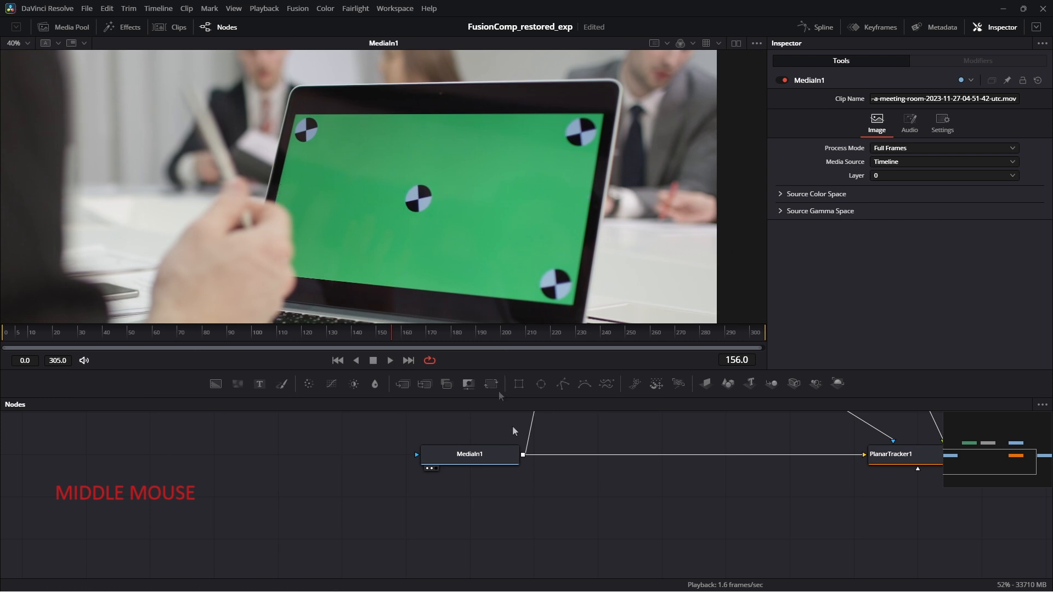
Add a Despill node below the main chain and connect MediaIn1's output to its Source input.
left_click_drag(608, 494, 425, 493)
left_click(506, 524)
key("ctrl+space")
type("s")
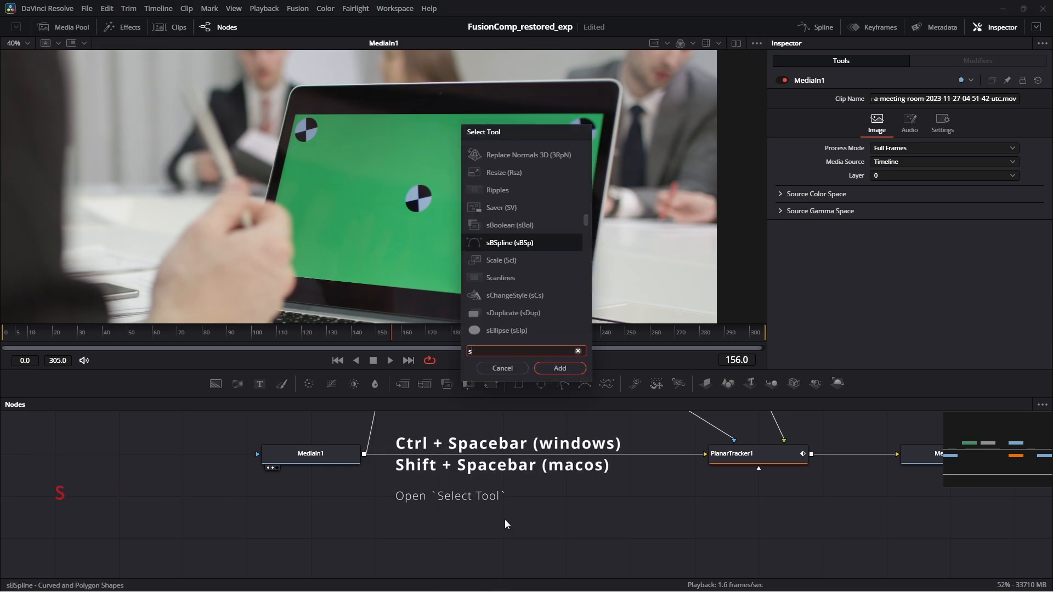
type("pill")
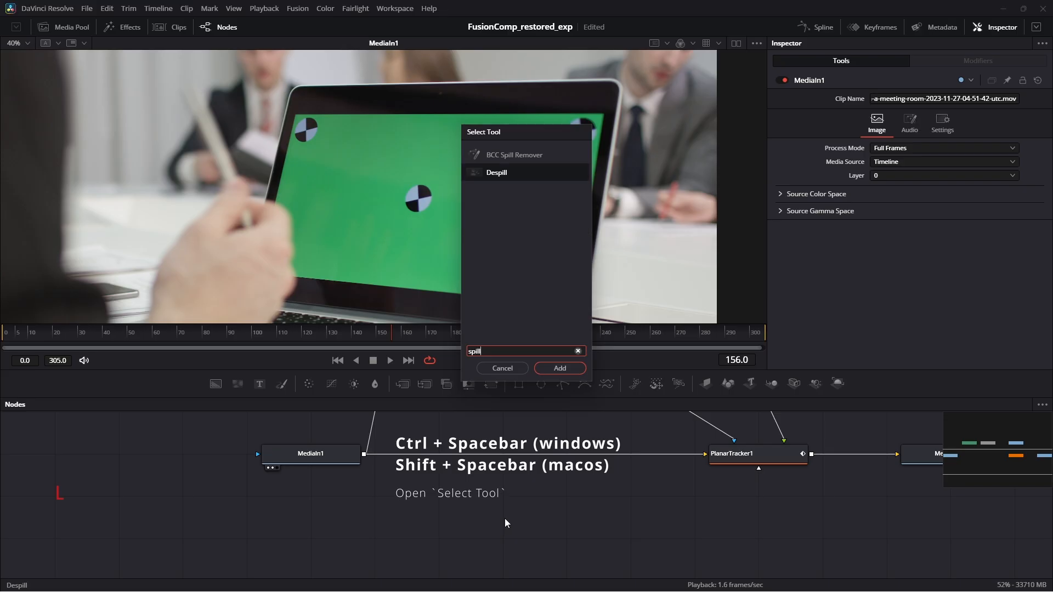
key("Return")
left_click_drag(502, 534, 502, 495)
left_click_drag(363, 456, 500, 500)
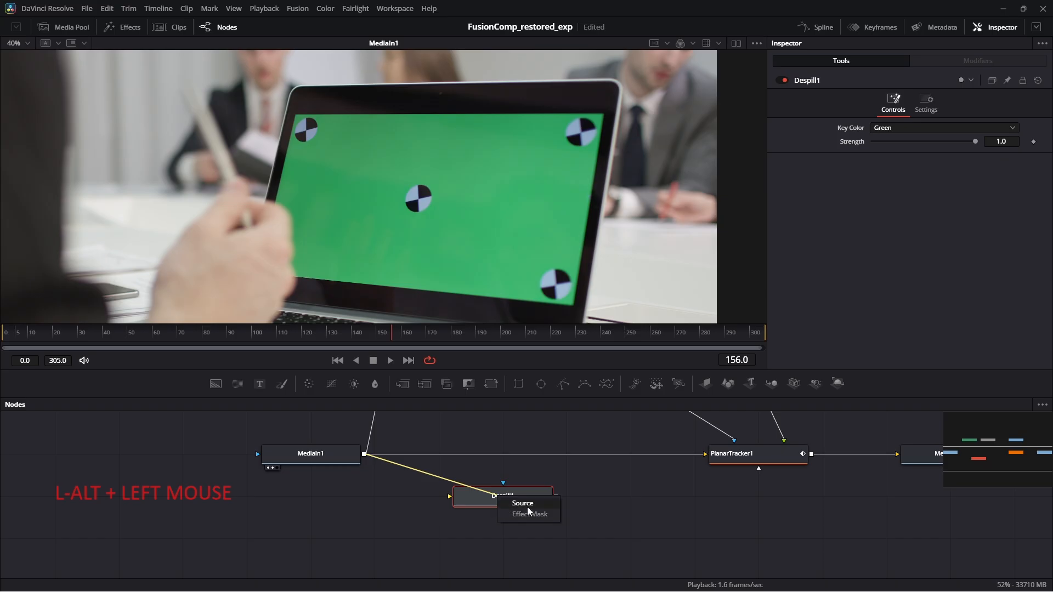
left_click(534, 507)
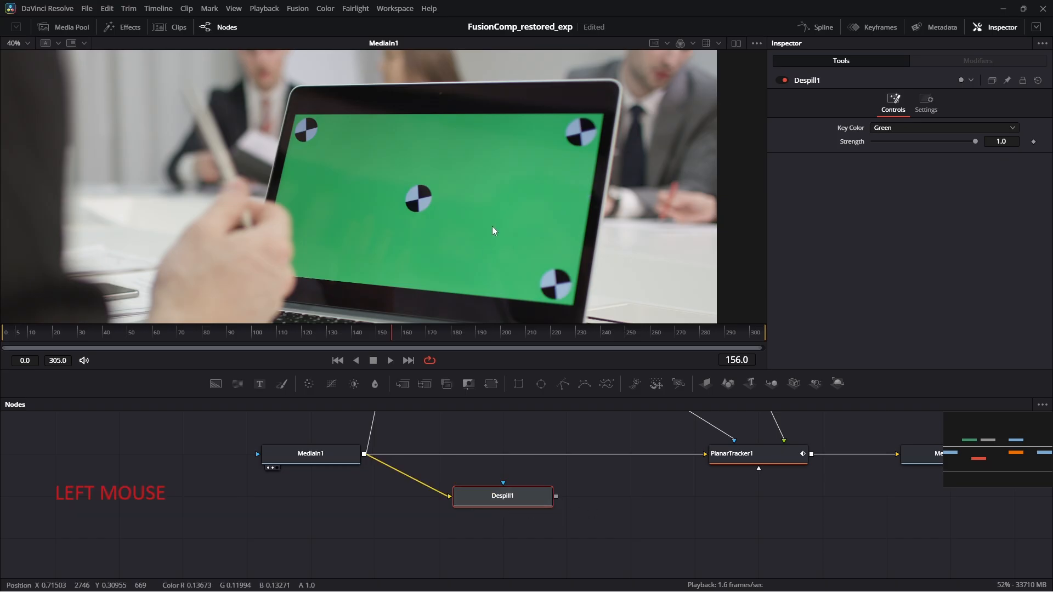
Show Despill1 in the second viewer and compare it side by side with MediaIn1 in the first viewer.
key("2")
left_click_drag(222, 241, 221, 200)
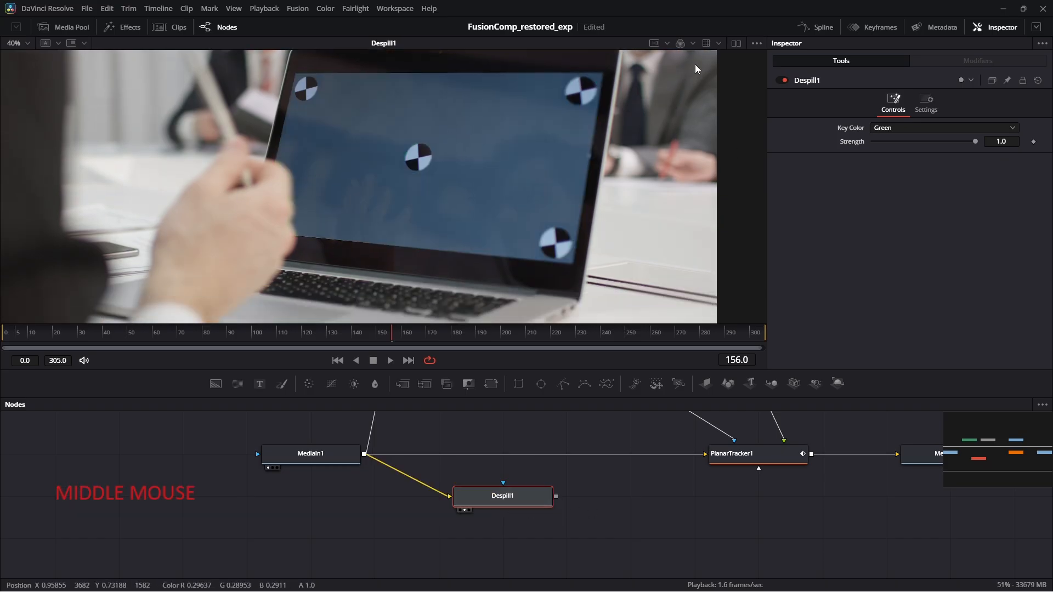
left_click(735, 43)
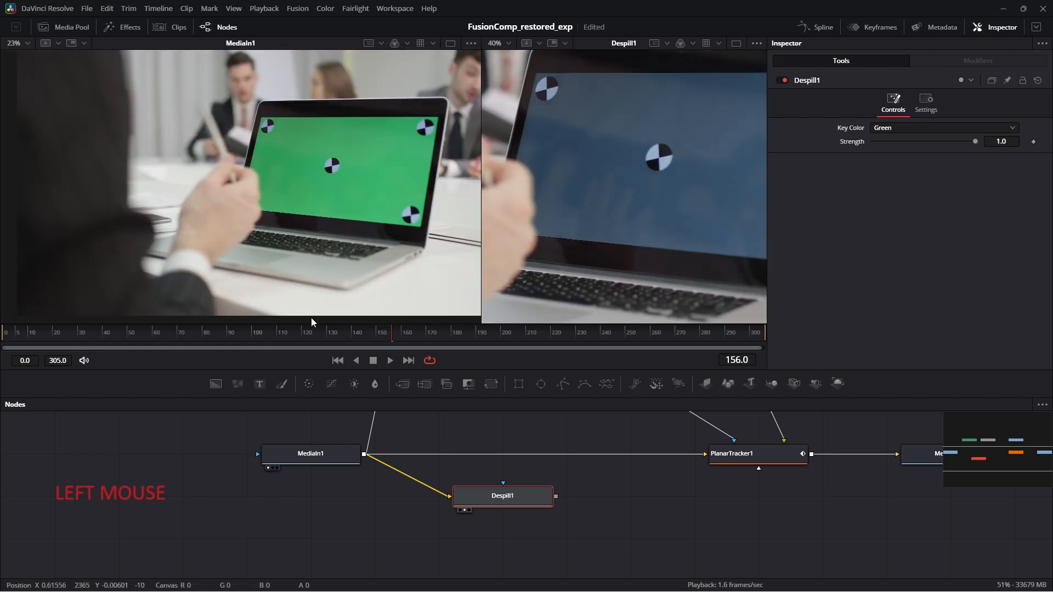
left_click(293, 454)
key("1")
key("1")
left_click_drag(285, 226, 223, 231)
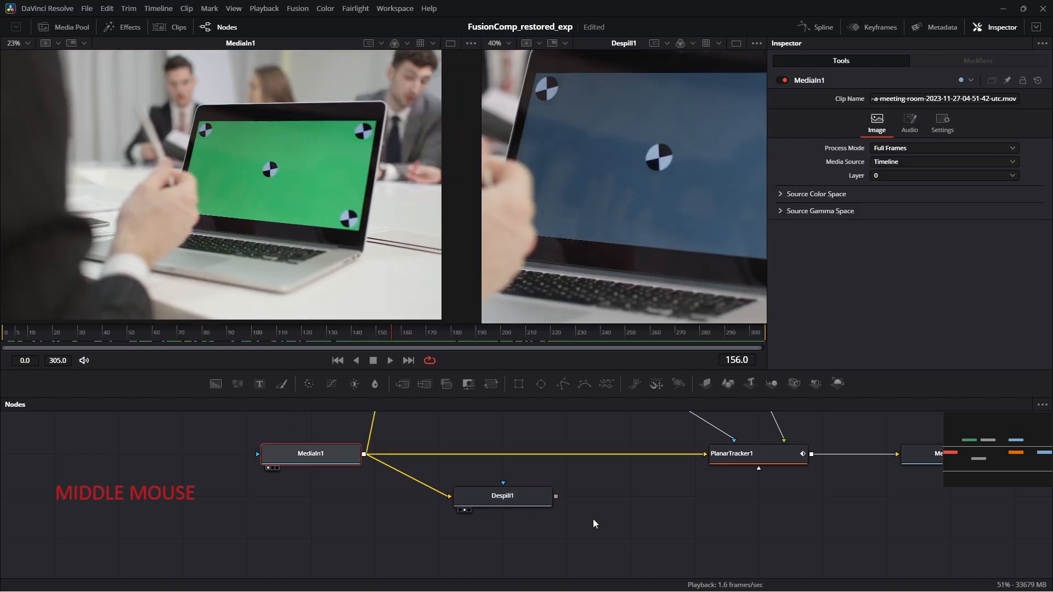
Hide the Inspector and enlarge the viewer area, with both MediaIn1 and Despill1 fitted to their viewers.
left_click(496, 496)
scroll(721, 135, "down", 3)
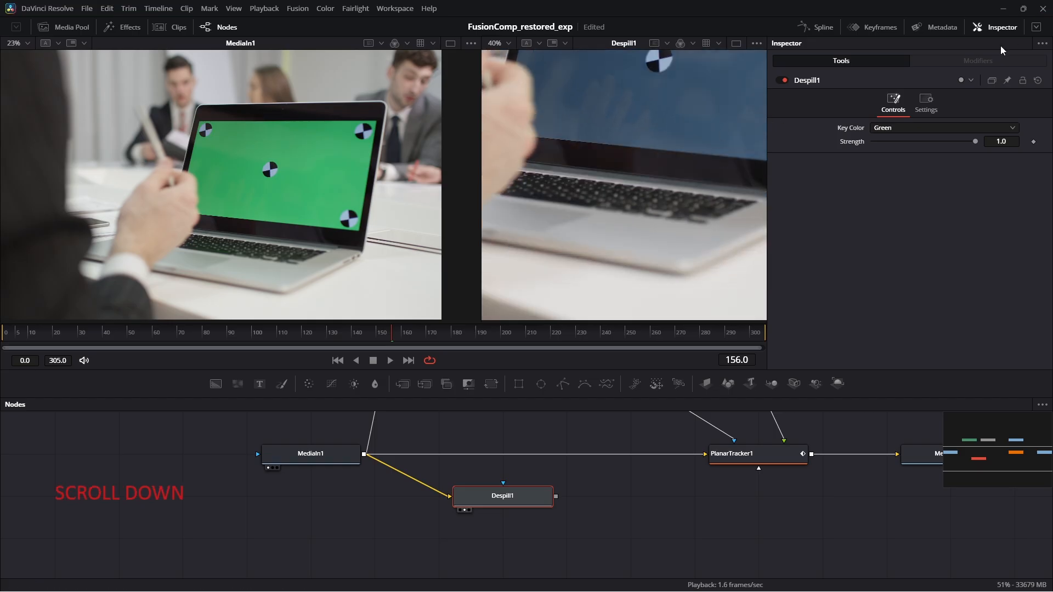
left_click(1001, 28)
left_click_drag(670, 225, 585, 236)
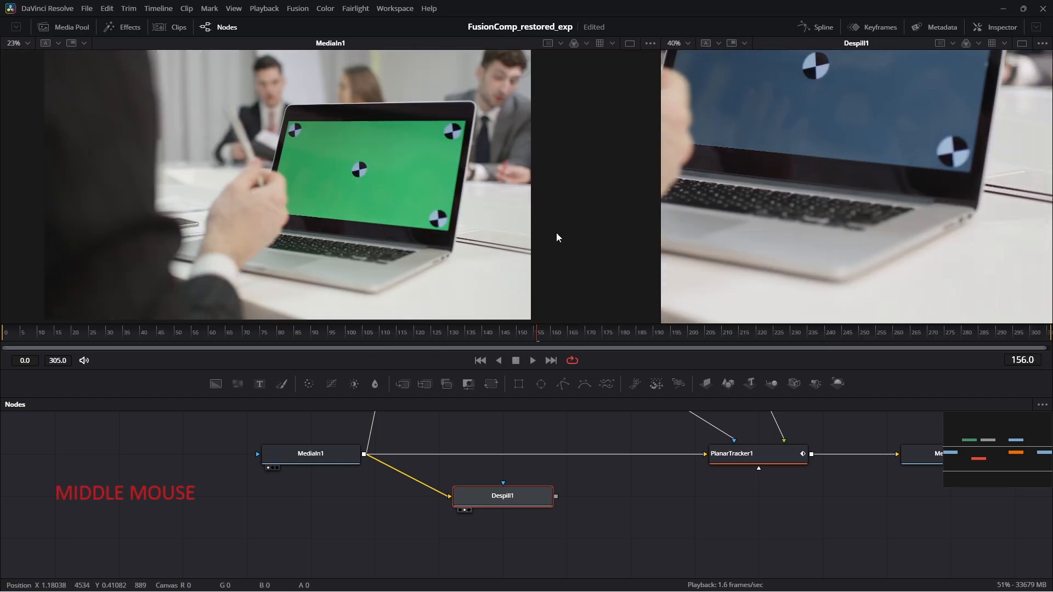
left_click(677, 43)
left_click(674, 56)
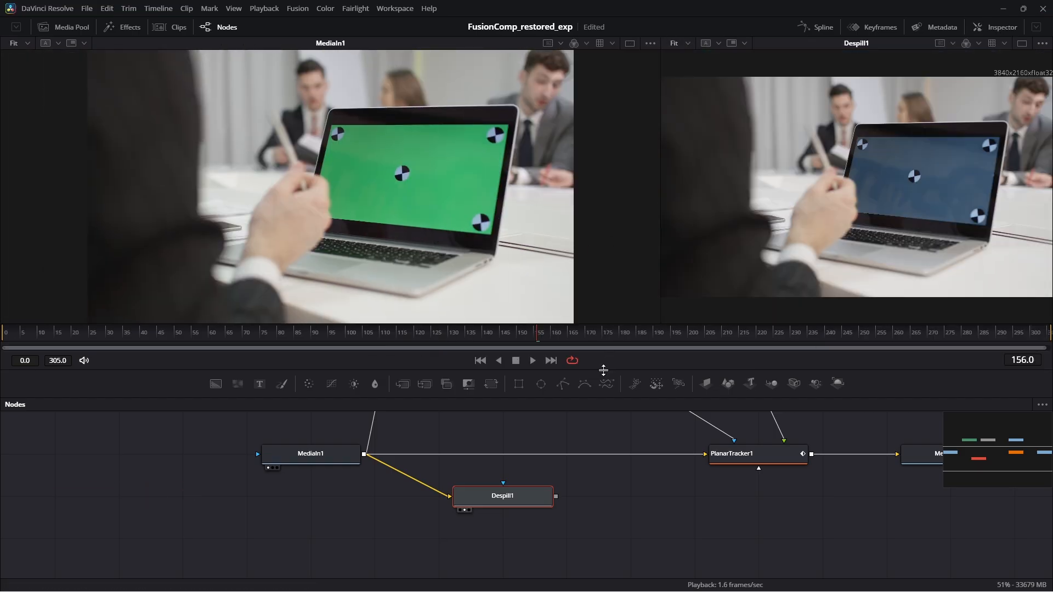
left_click_drag(604, 371, 603, 468)
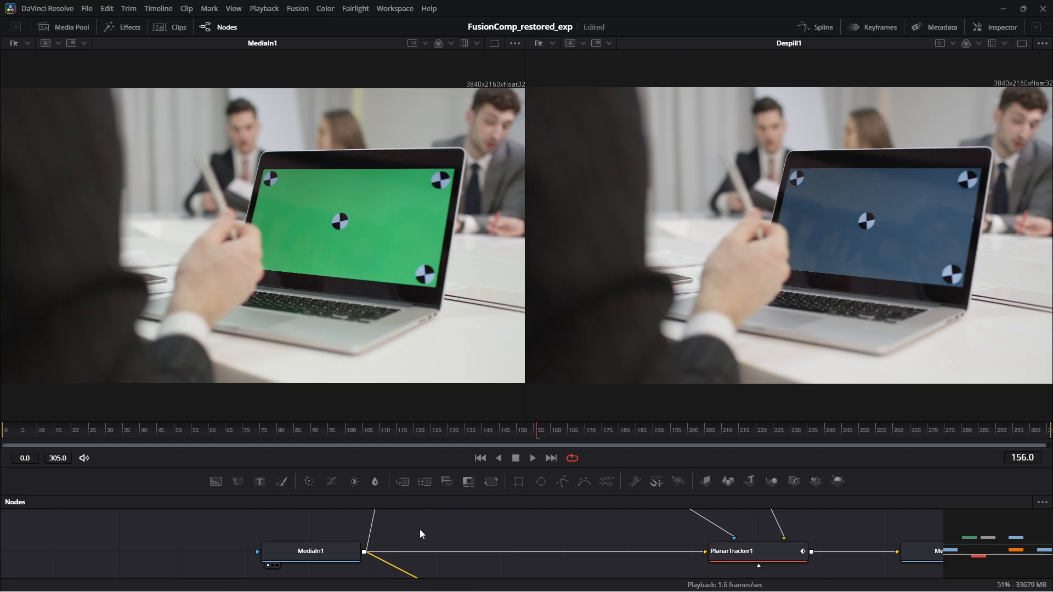
left_click_drag(421, 534, 418, 483)
left_click(502, 544)
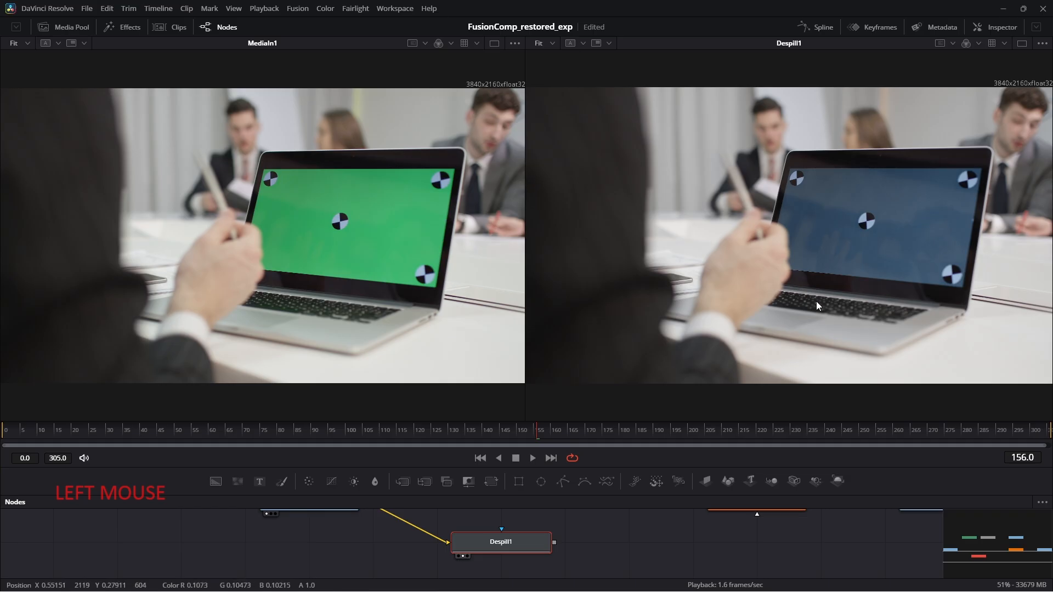
Connect Despill1's output to PlanarTracker1's background input, show PlanarTracker1 in the second viewer, and line Despill1 up with the main chain.
left_click_drag(411, 540, 320, 591)
left_click_drag(383, 529, 390, 570)
left_click_drag(527, 567, 482, 488)
left_click(575, 553)
key("2")
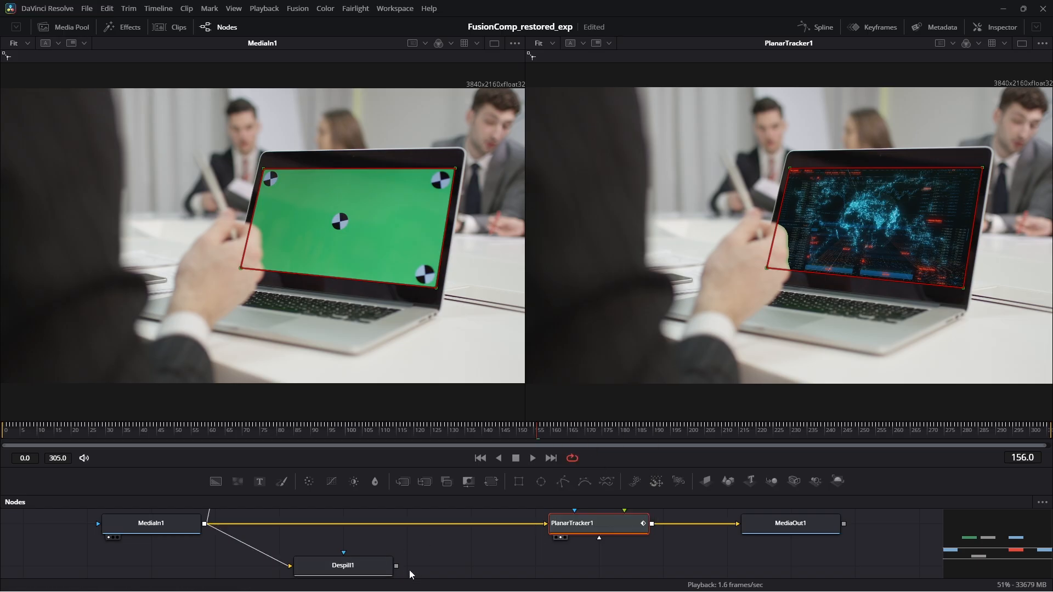
left_click_drag(396, 567, 573, 526)
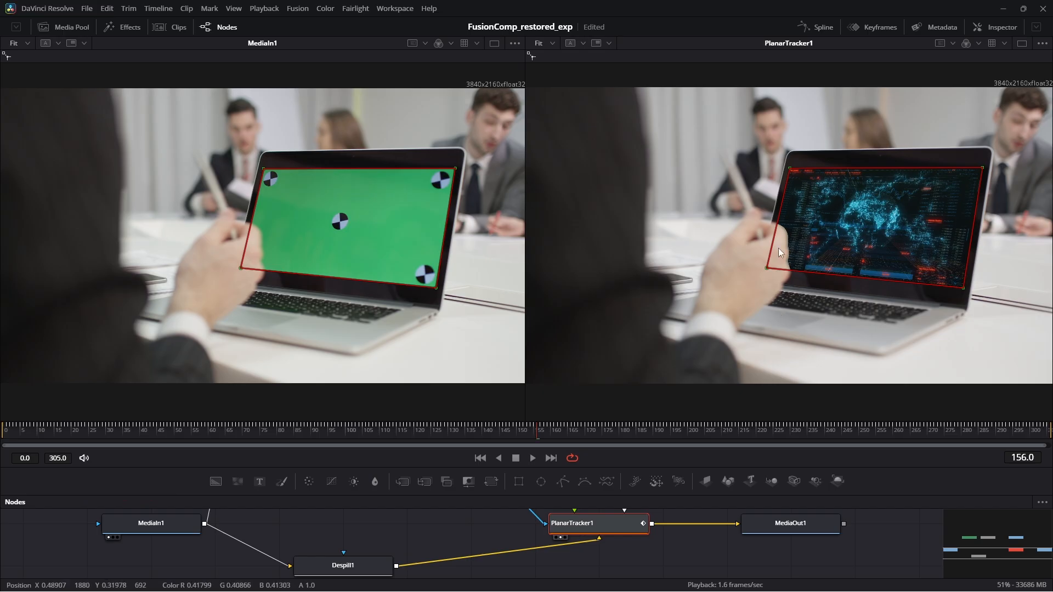
key("ctrl+s")
left_click_drag(334, 558, 334, 516)
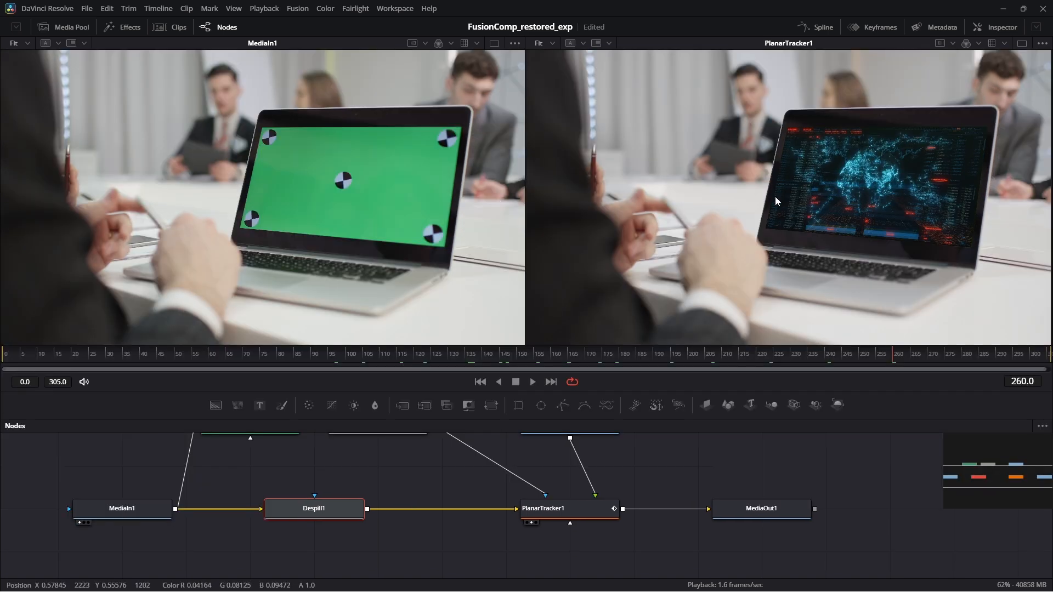
Show Despill1 in the first viewer and examine the reflections on the despilled laptop screen at several frames.
left_click(299, 518)
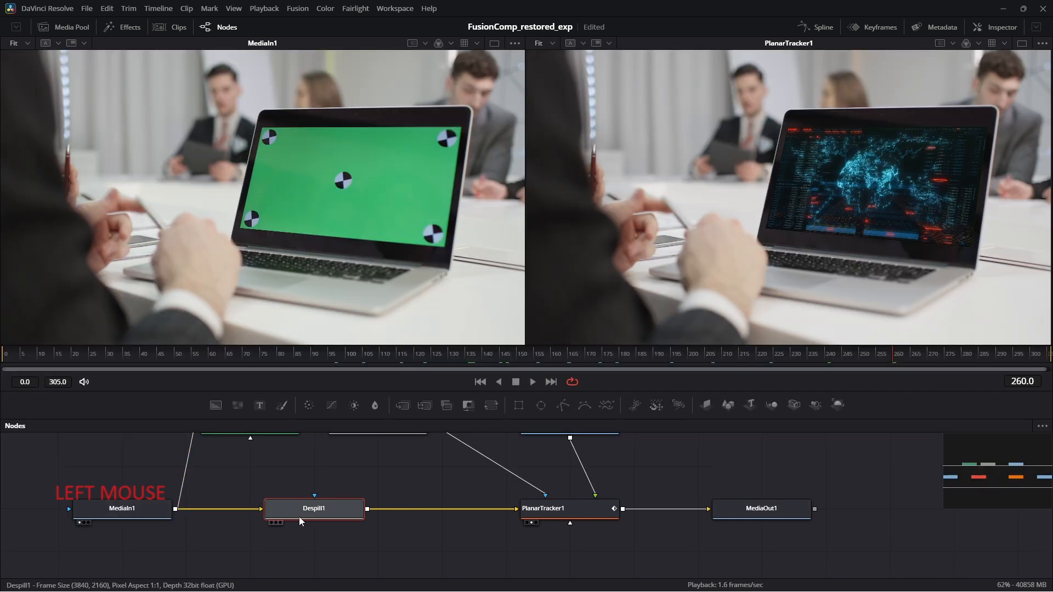
key("1")
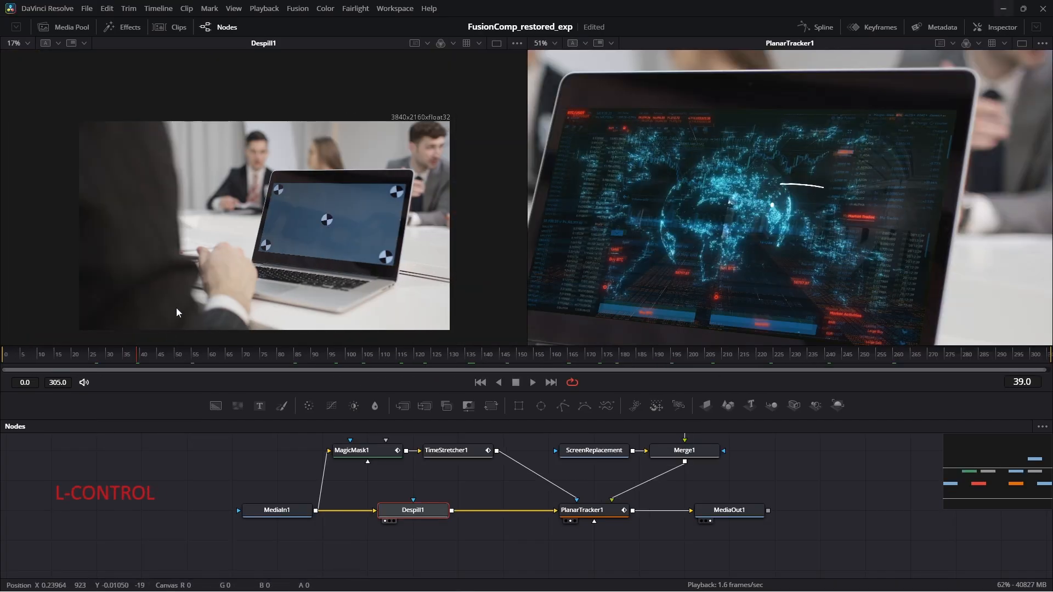
scroll(206, 290, "up", 2)
left_click_drag(376, 270, 255, 259)
scroll(289, 254, "up", 3)
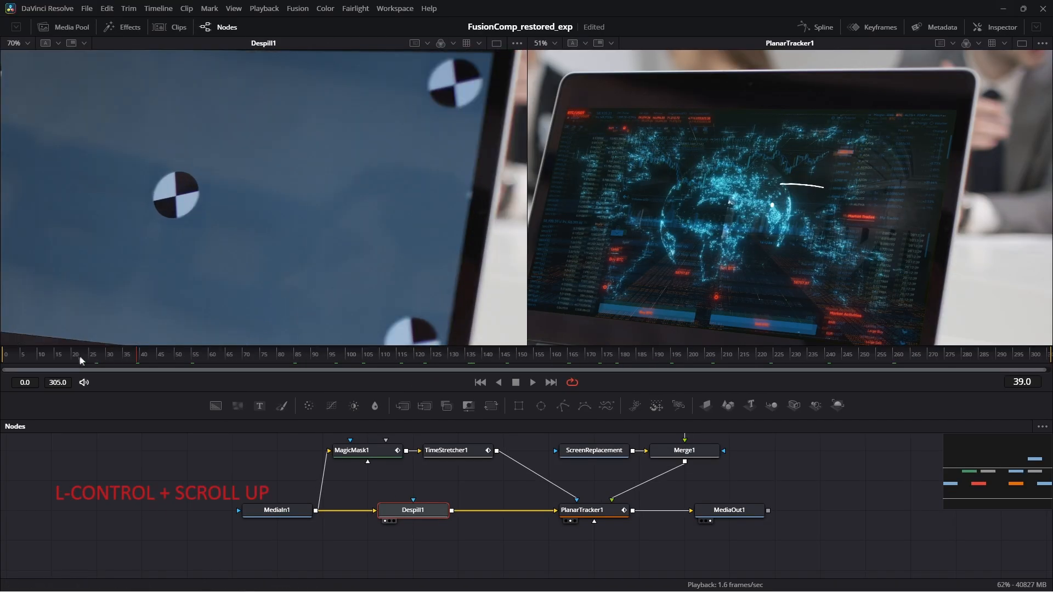
left_click(204, 355)
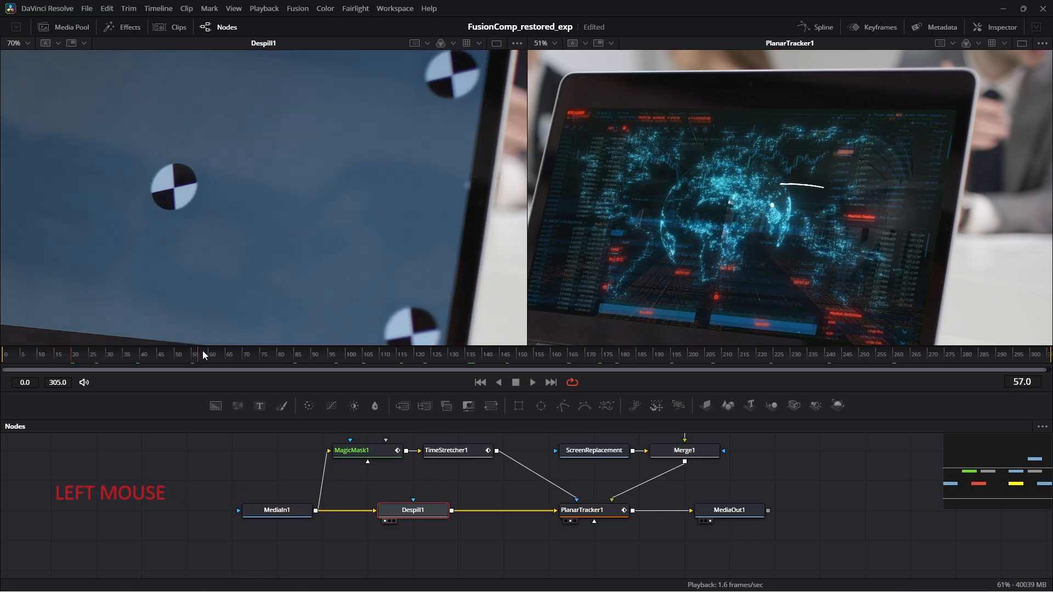
left_click_drag(220, 351, 257, 357)
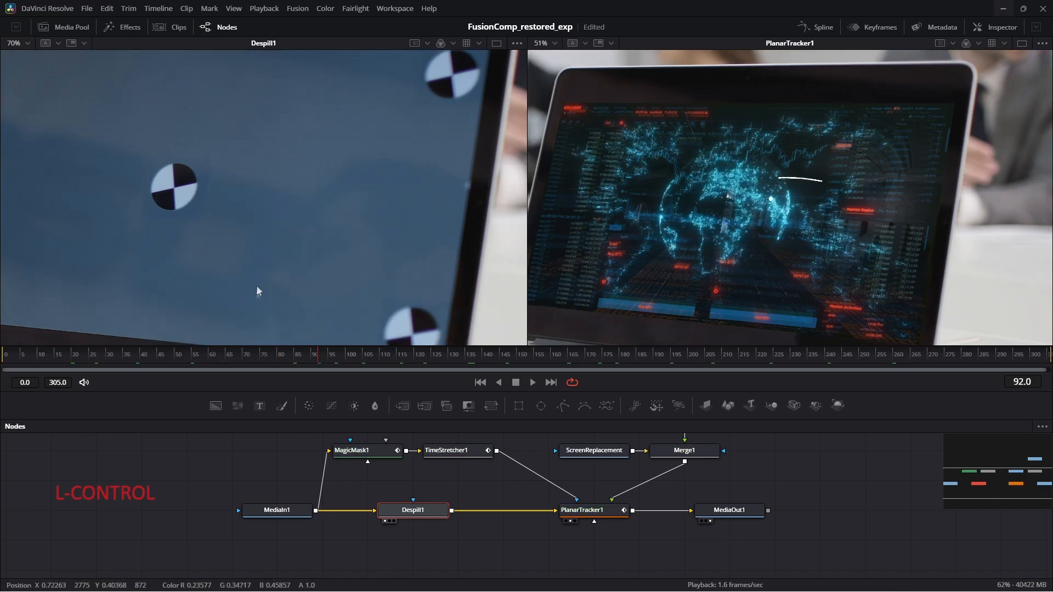
scroll(258, 279, "down", 3)
left_click_drag(401, 367, 629, 366)
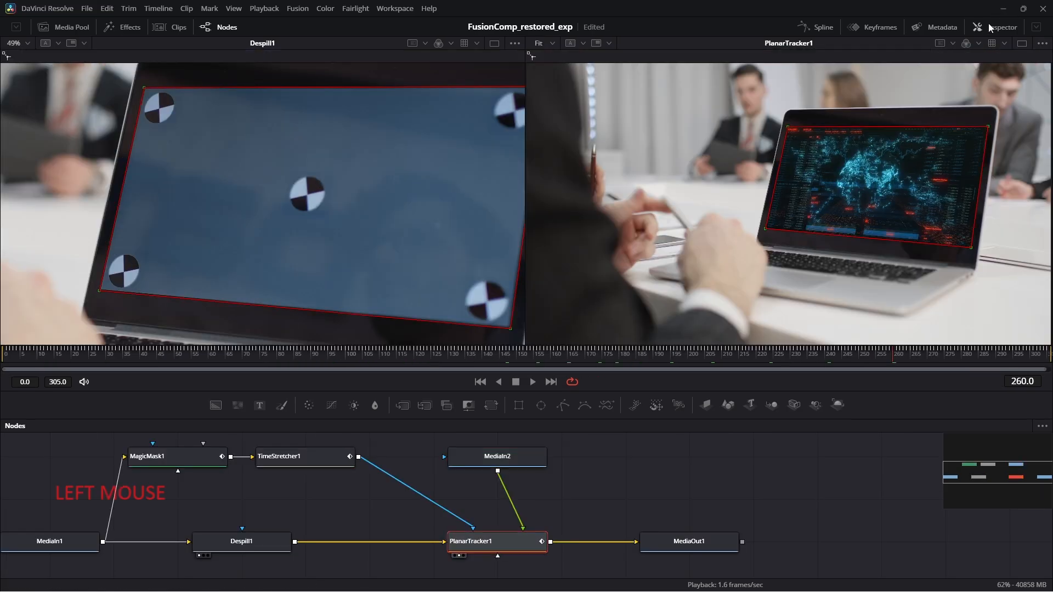
Try the Screen apply mode for PlanarTracker1's Corner Pin 1 with the Inspector shown.
left_click(991, 28)
left_click(782, 187)
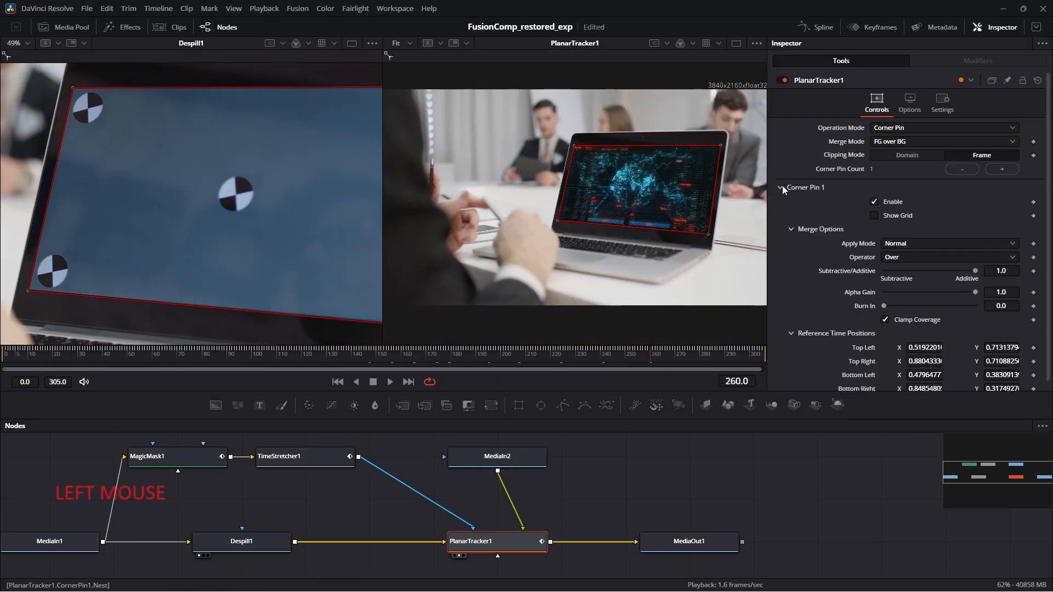
left_click(907, 244)
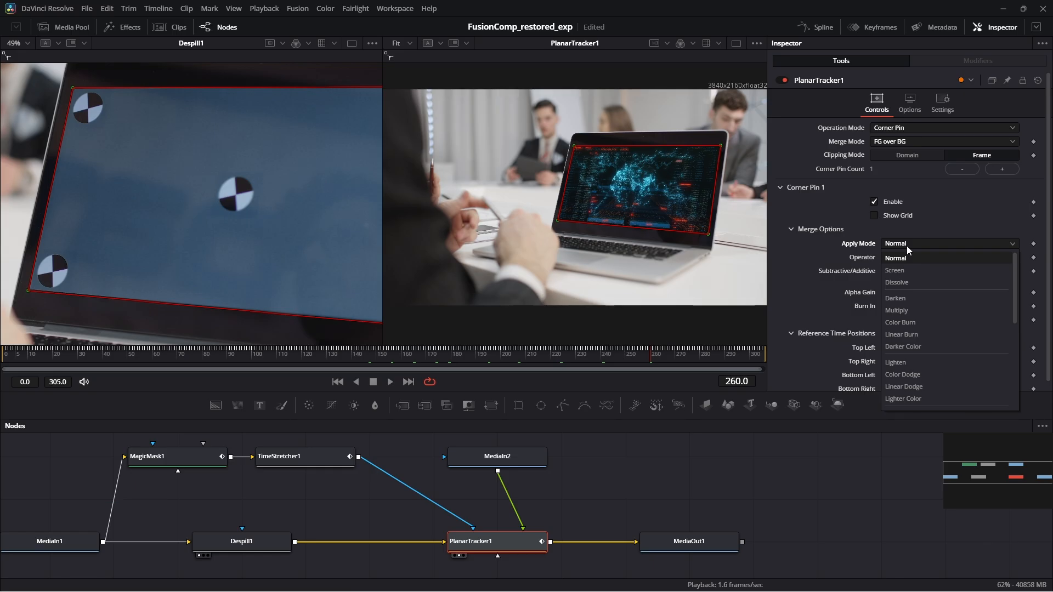
left_click(896, 271)
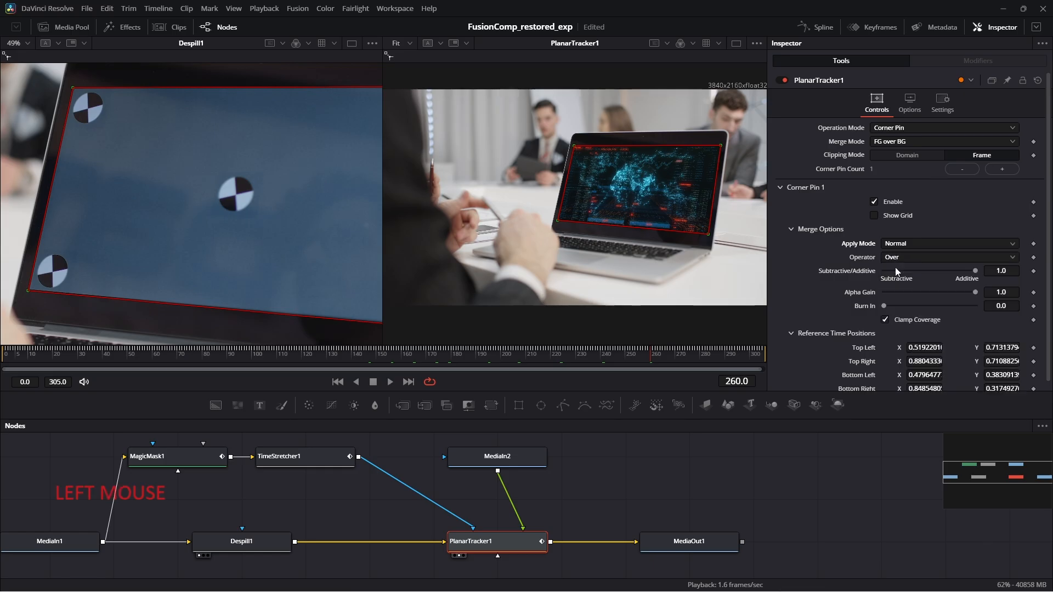
Examine how the HUD video blends with the tracking markers and reflections on the laptop screen, checking frames 55 and 252.
scroll(647, 190, "up", 3)
scroll(613, 268, "down", 2)
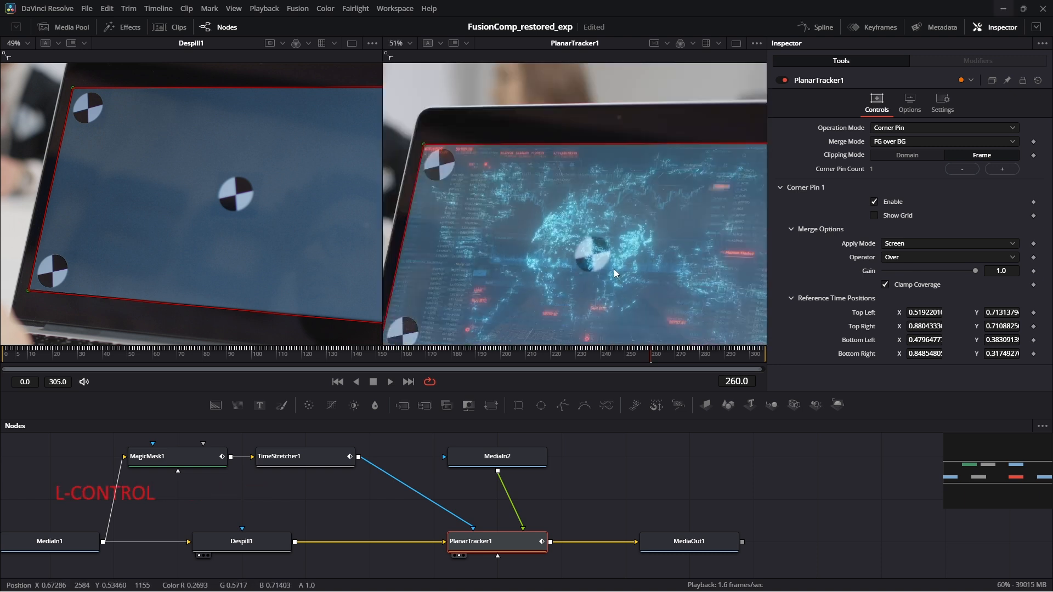
scroll(400, 145, "up", 2)
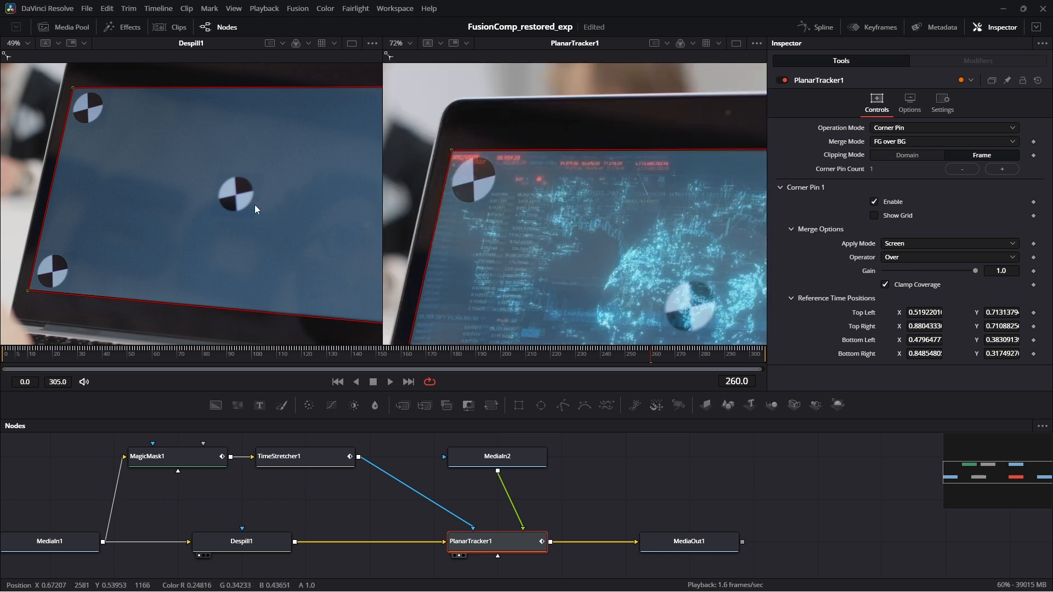
scroll(637, 236, "down", 2)
left_click_drag(637, 299, 600, 265)
key("ctrl")
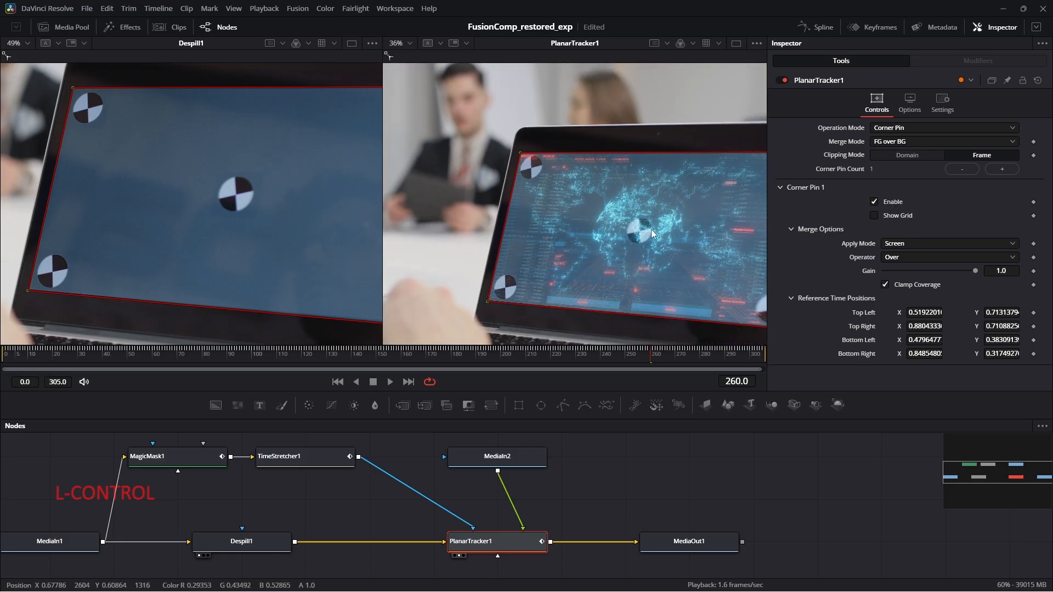
left_click_drag(638, 247, 527, 218)
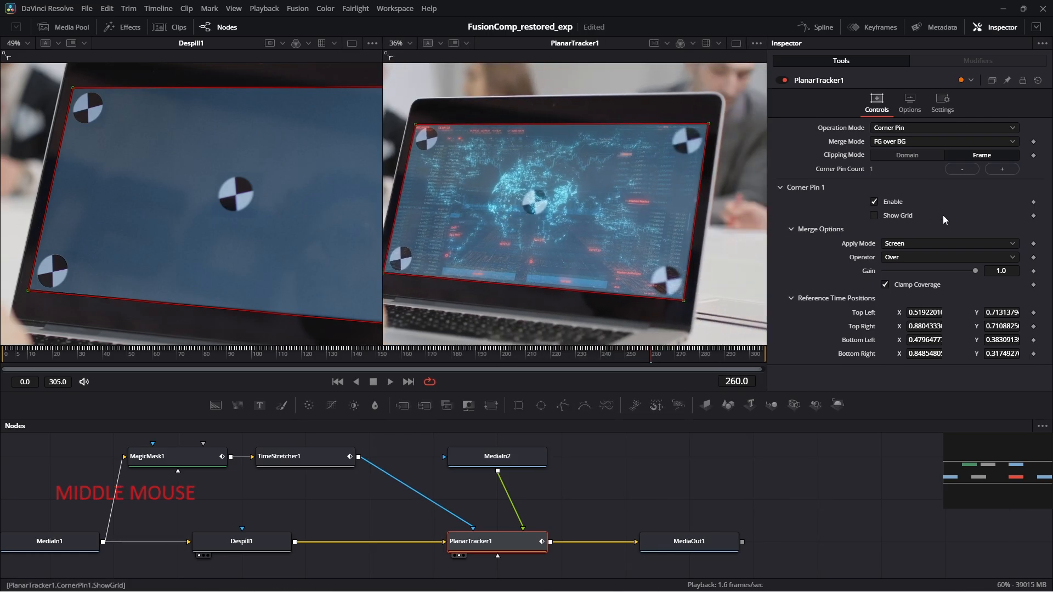
key("ctrl")
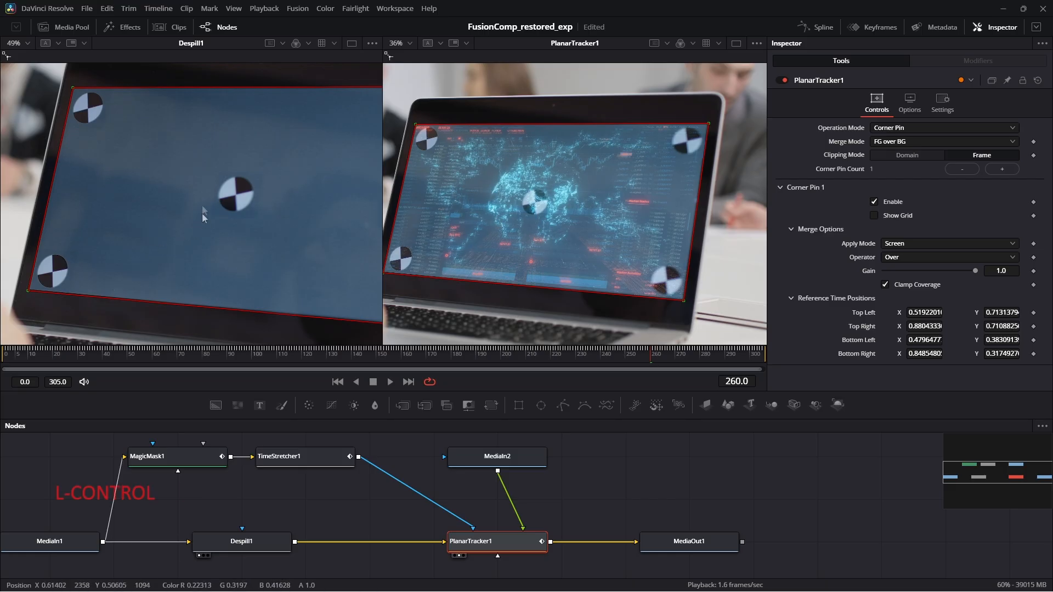
left_click_drag(243, 272, 165, 287)
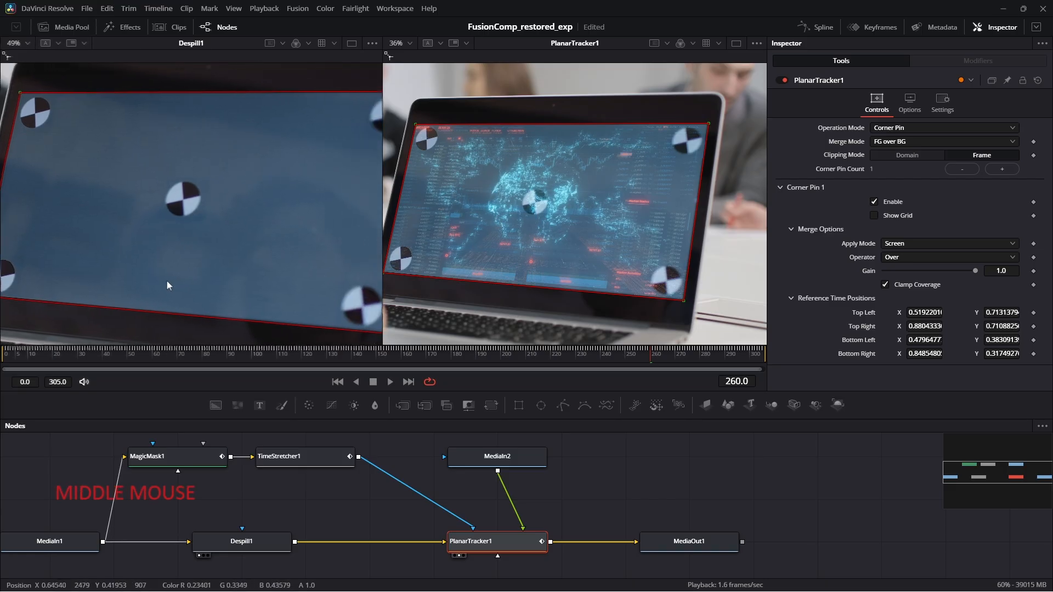
left_click_drag(558, 362, 142, 360)
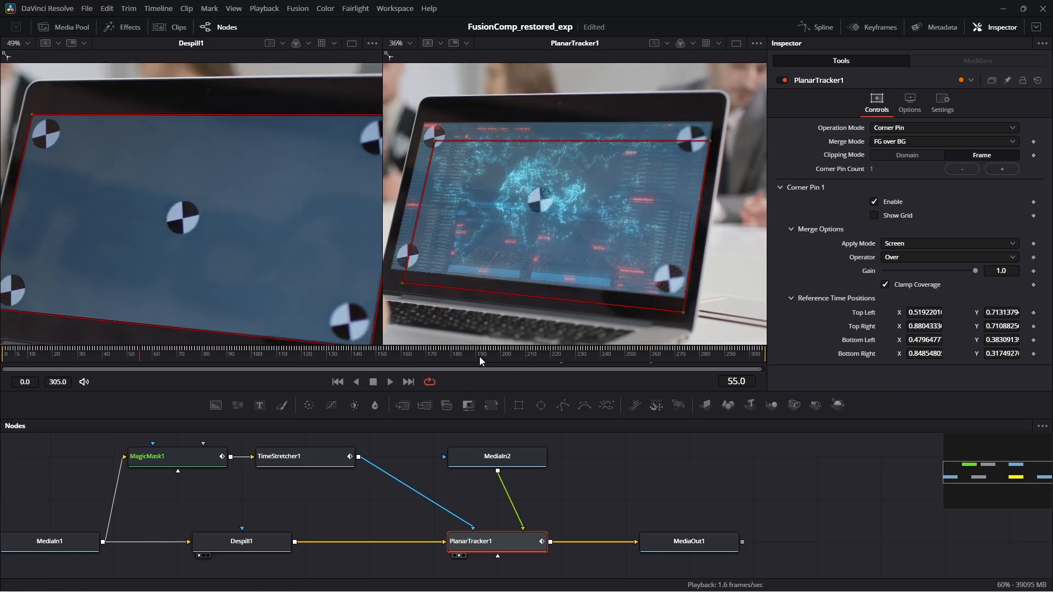
left_click(631, 357)
Set Corner Pin 1's Apply Mode back to Normal and save the project.
left_click(910, 243)
left_click(911, 258)
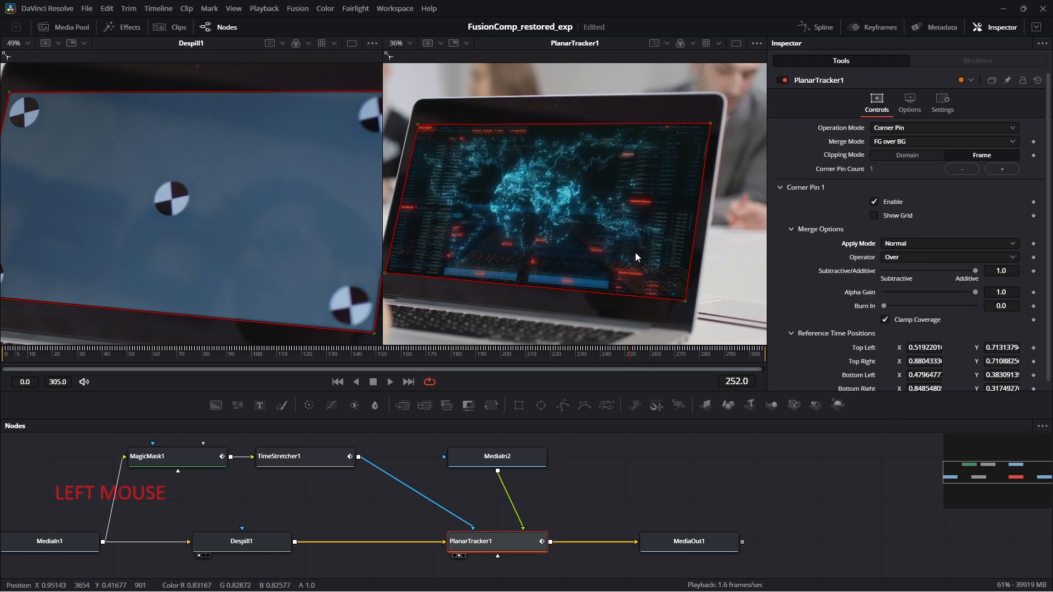
key("ctrl+s")
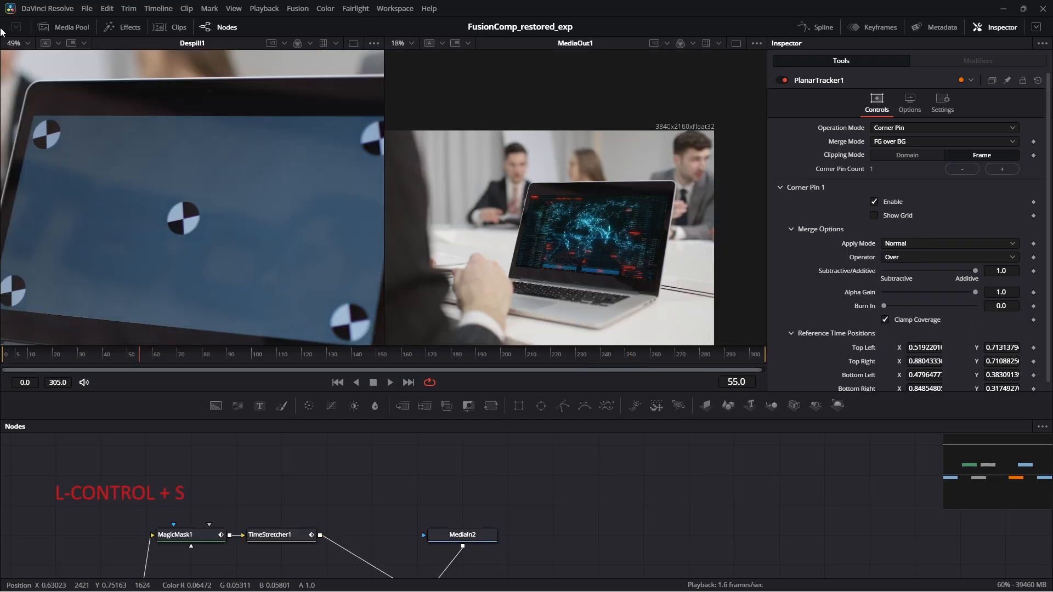
Add the blocky_photo_studio_1k.exr HDRI from the Media Pool to the node graph above MediaIn2.
left_click(66, 28)
left_click_drag(99, 75, 467, 480)
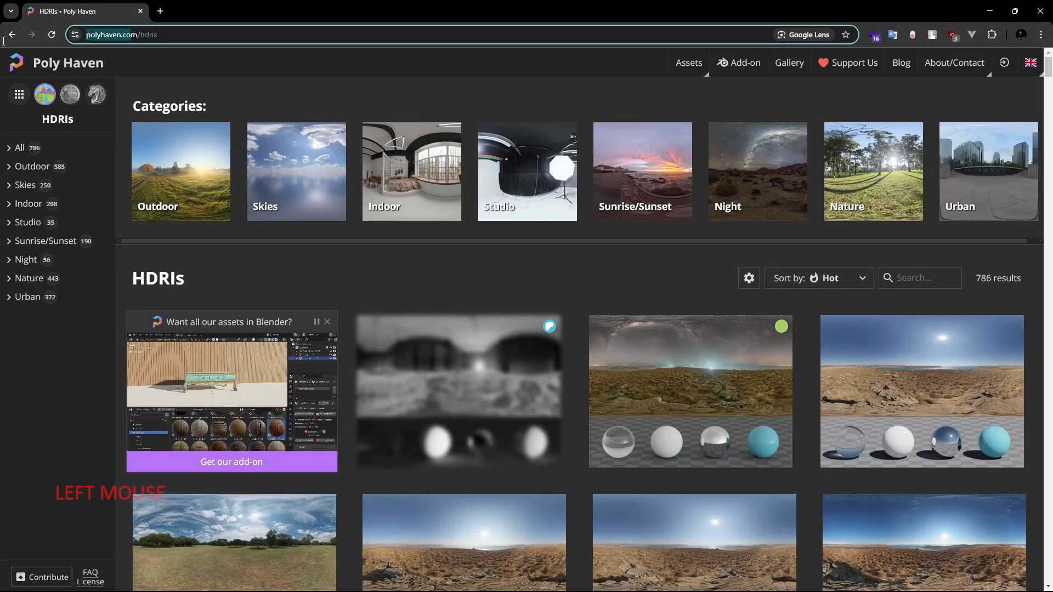
Open the HDRIs section on the Poly Haven website in the browser and look through the available HDRIs.
left_click(699, 66)
left_click(670, 89)
scroll(637, 397, "down", 4)
scroll(636, 398, "down", 5)
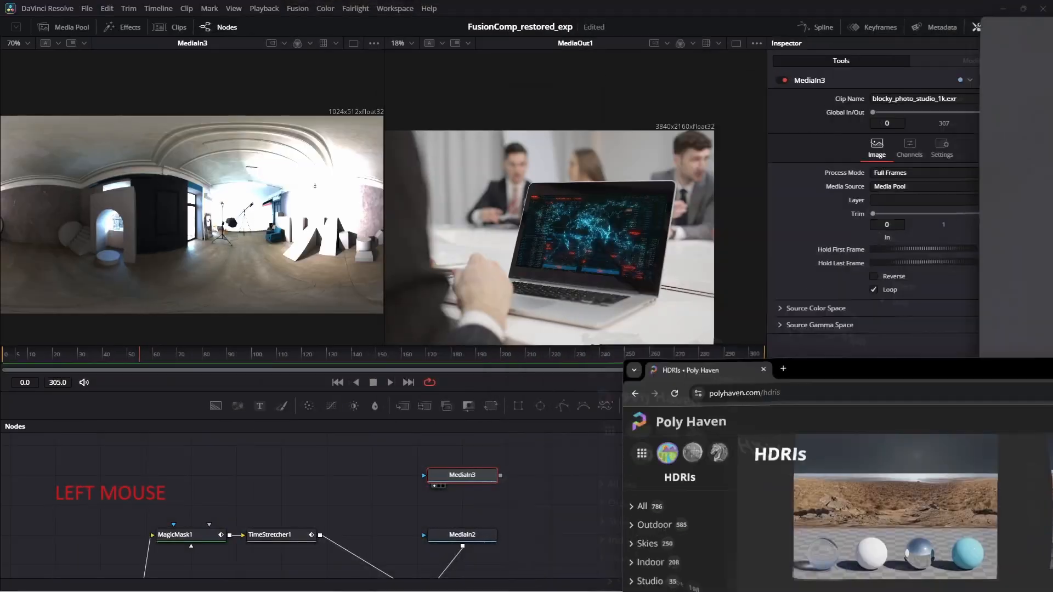
Merge MediaIn3's HDRI over MediaIn2's output and line up the MediaIn3 node directly above the new Merge node.
left_click_drag(455, 513, 380, 492)
scroll(635, 278, "up", 2)
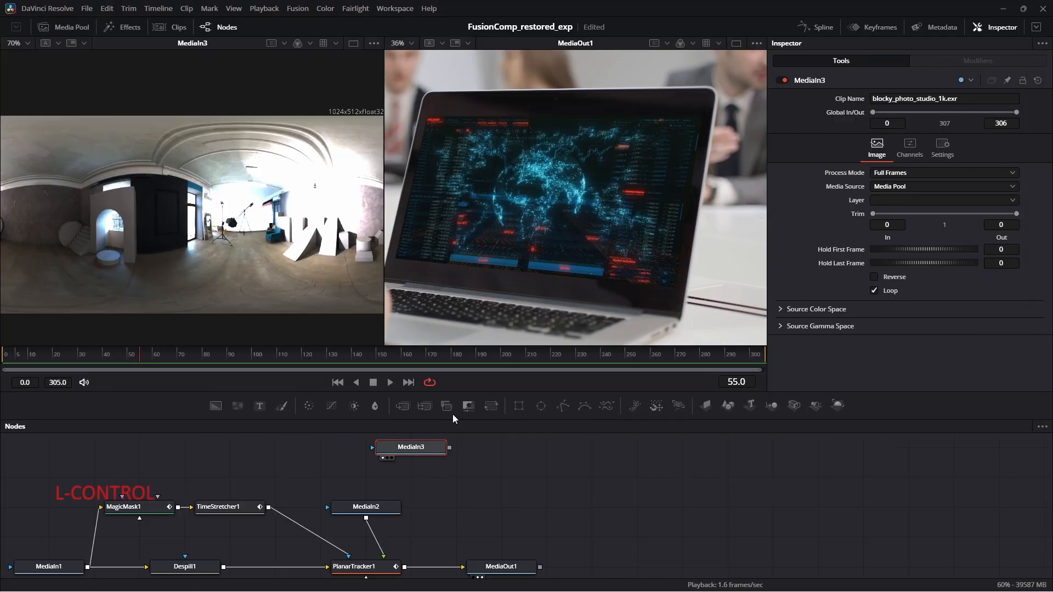
left_click(434, 455)
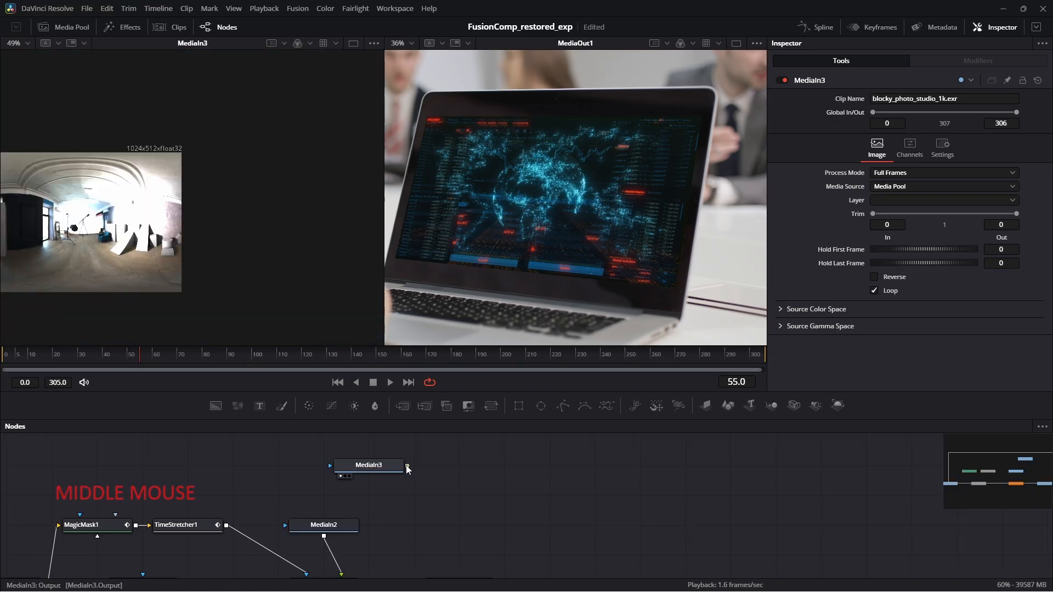
left_click_drag(408, 466, 324, 538)
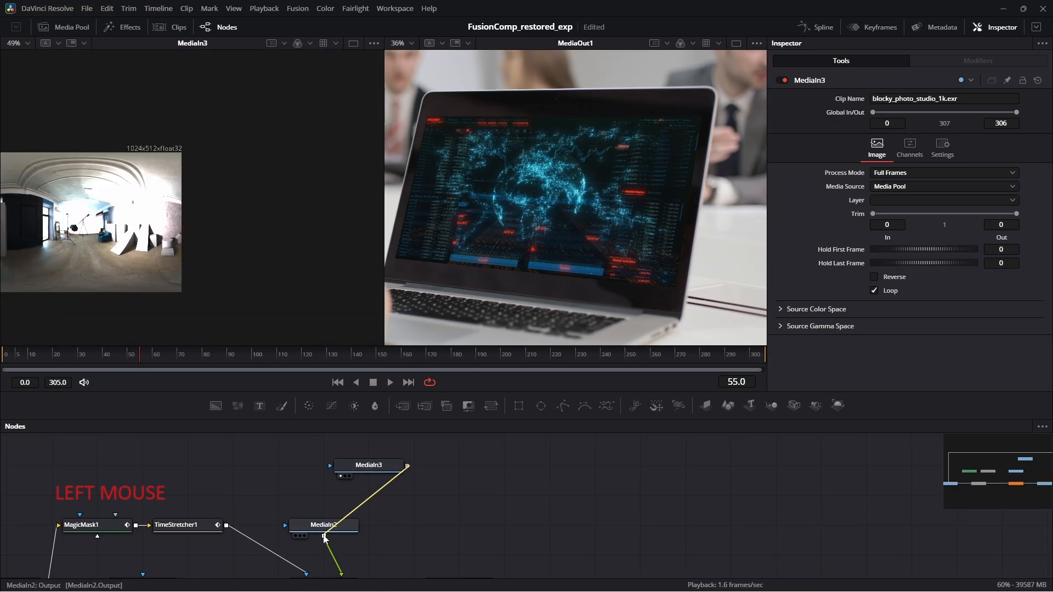
left_click_drag(324, 537, 324, 537)
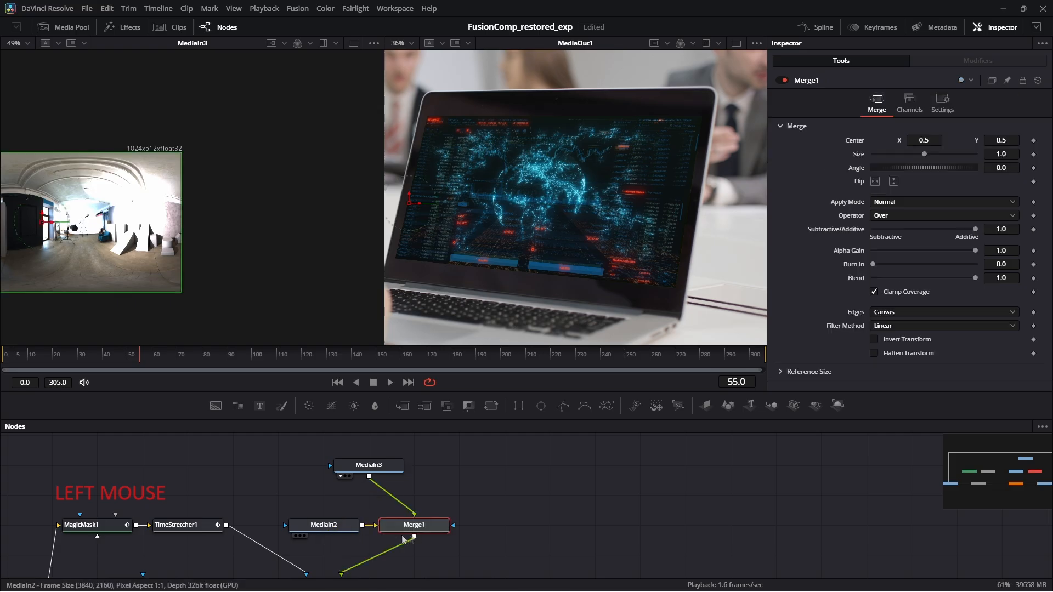
left_click_drag(381, 463, 426, 463)
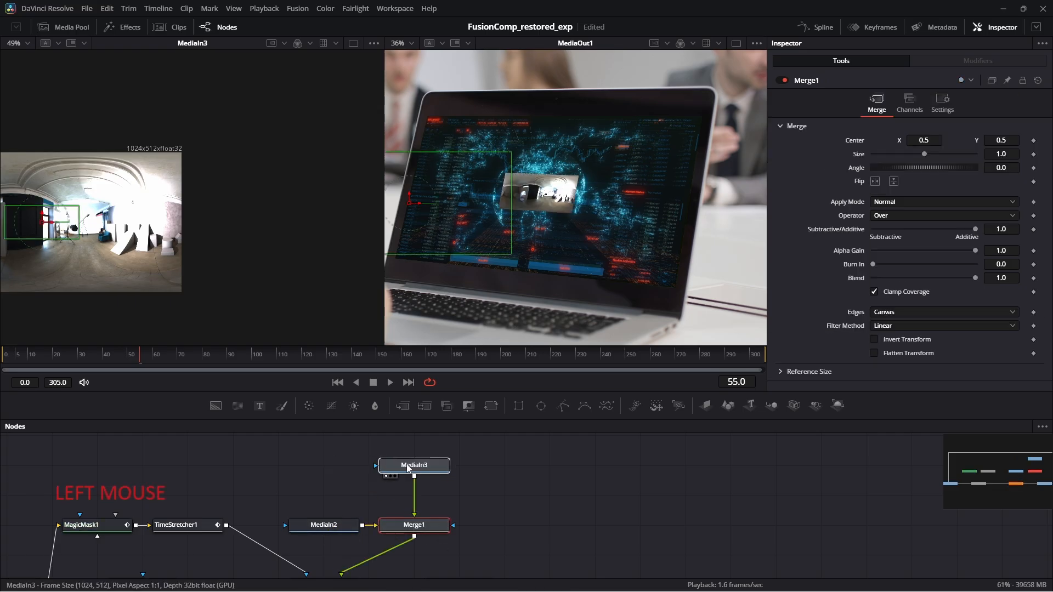
Rename the MediaIn3 node as HDR.
left_click(414, 467)
right_click(423, 467)
left_click(431, 467)
key("F2")
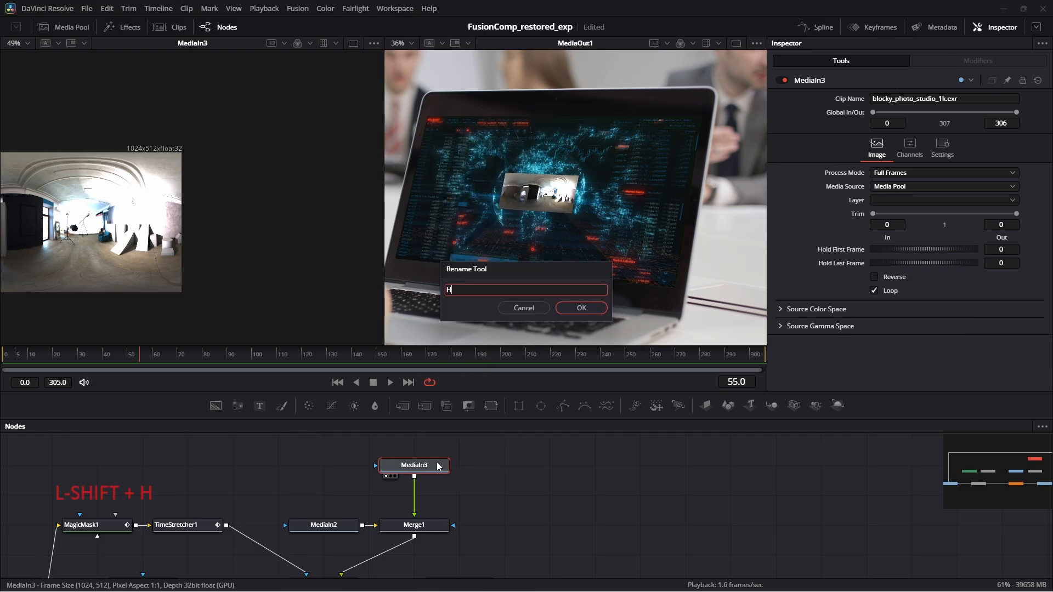
type("HDR")
key("Return")
Rename the MediaIn2 node as ScreenReplacement.
left_click(343, 518)
key("F2")
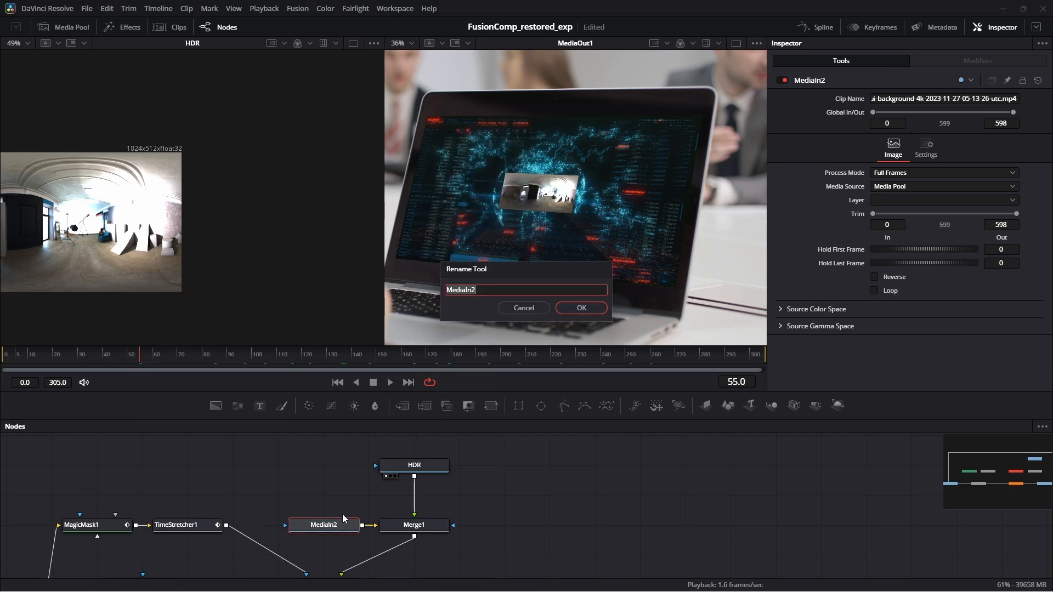
type("ScreenReplacement")
key("Return")
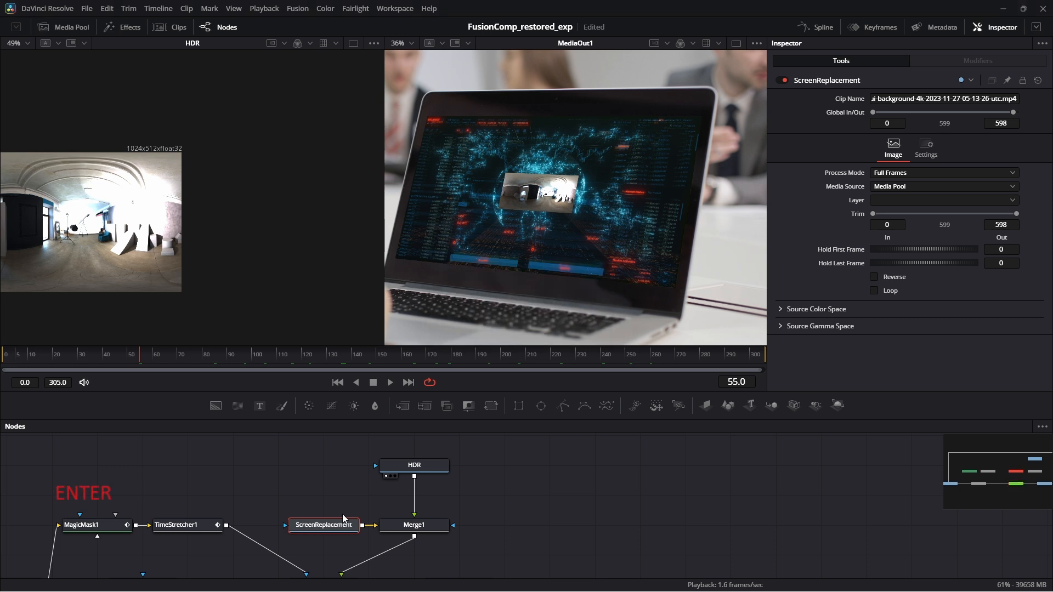
Show Merge1 in the second viewer and enlarge the HDR image over the HUD video to a size of about 3.16.
left_click(411, 527)
key("2")
scroll(556, 227, "down", 2)
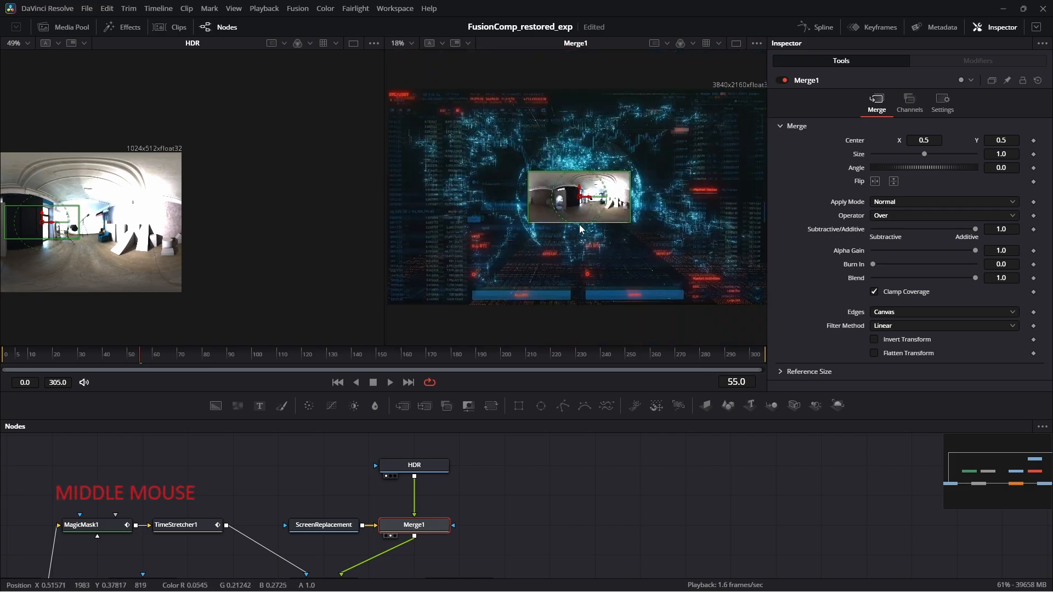
left_click_drag(631, 208, 686, 220)
scroll(653, 214, "down", 3)
scroll(652, 213, "up", 2)
scroll(603, 225, "up", 2)
Set Merge1's Apply Mode to Screen and enlarge the HDR image to a size of about 4.28, covering the HUD video.
left_click(906, 200)
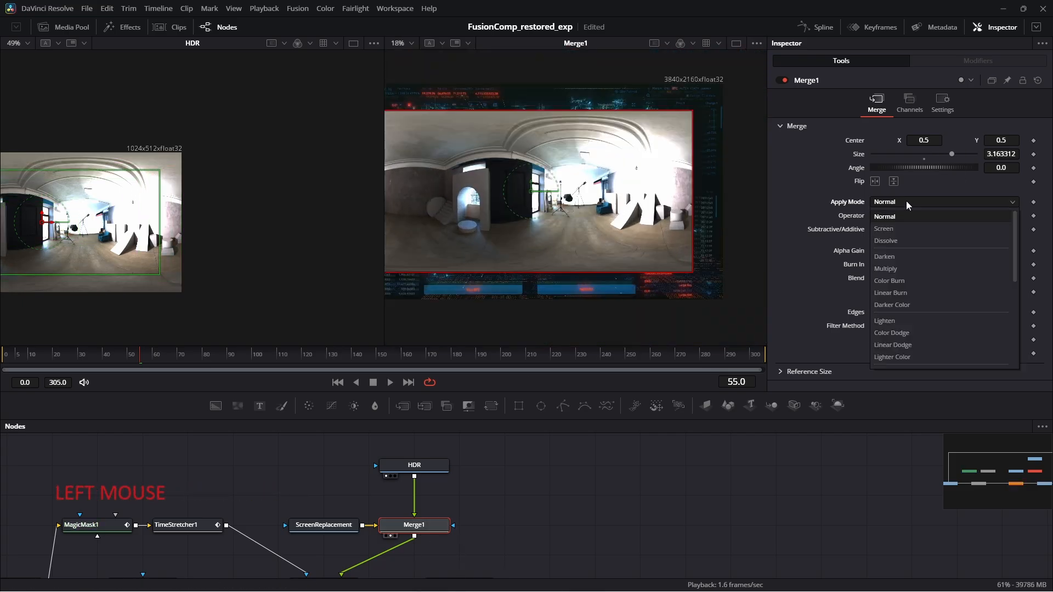
left_click(903, 223)
left_click(414, 465)
mouse_move(392, 493)
left_mouse_down()
mouse_move(392, 540)
mouse_move(390, 453)
mouse_move(391, 505)
left_mouse_up()
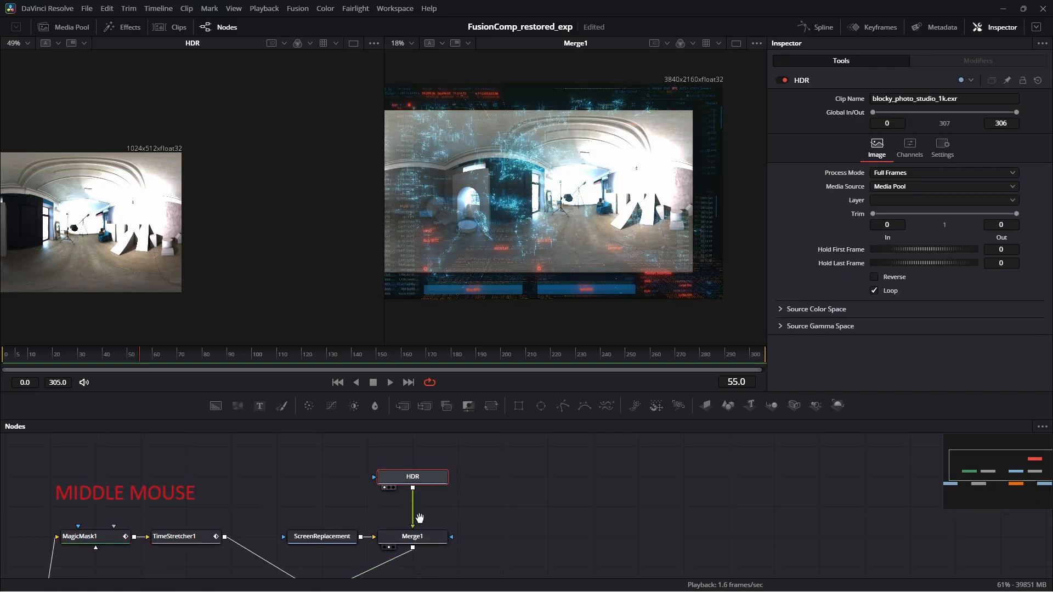
left_click(425, 541)
left_click_drag(696, 222, 556, 232)
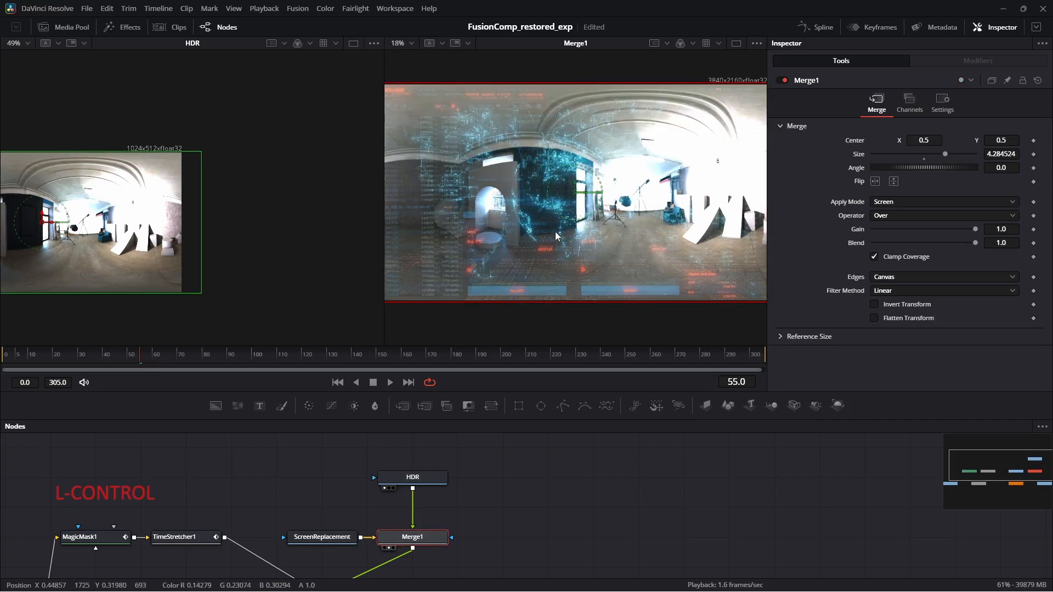
Show Merge1 in the first viewer and PlanarTracker1 in the second to compare the merged reflection with the tracked laptop screen.
left_click_drag(475, 542, 469, 487)
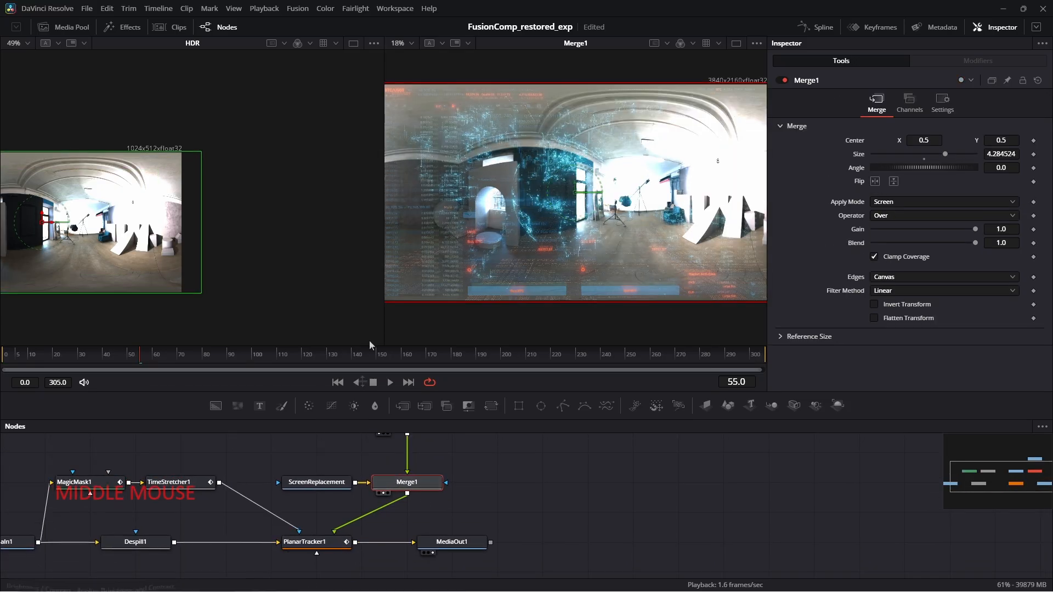
left_click_drag(402, 484, 176, 310)
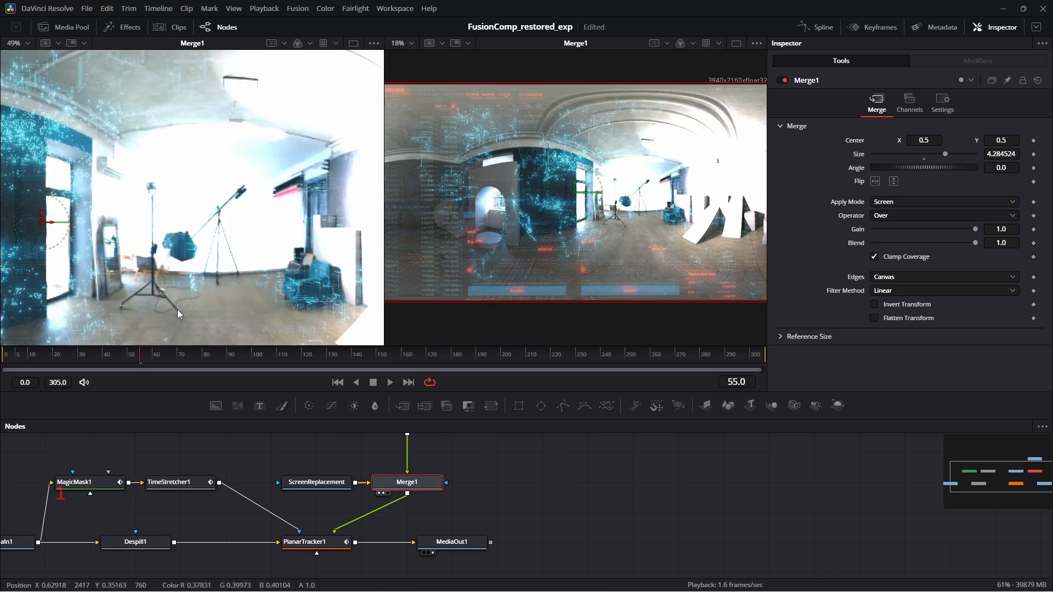
scroll(254, 219, "down", 5, "ctrl")
left_click(310, 541)
key("2")
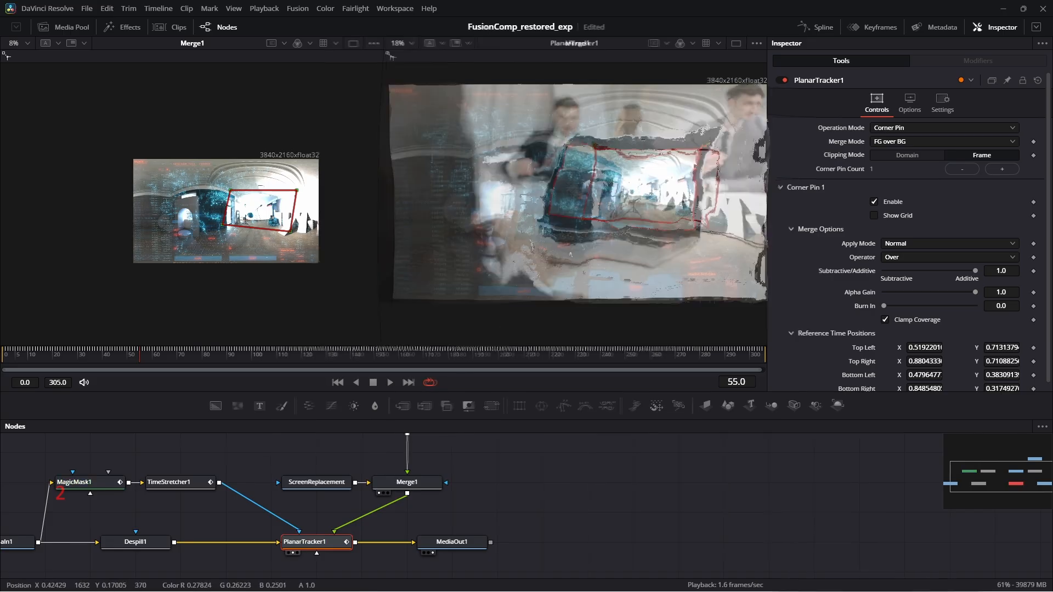
scroll(678, 201, "up", 2, "ctrl")
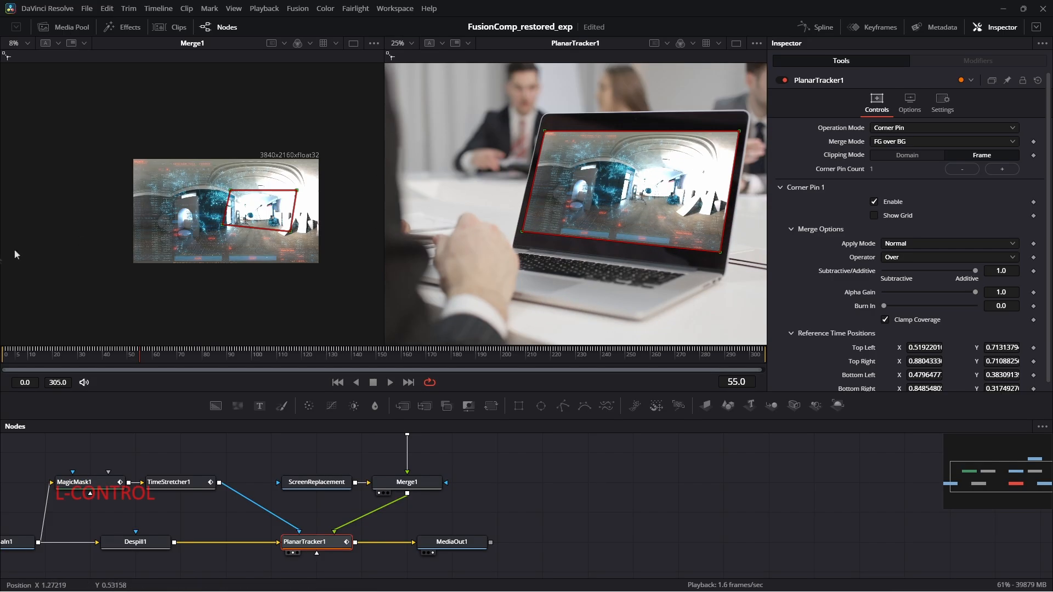
left_click_drag(76, 254, 15, 261)
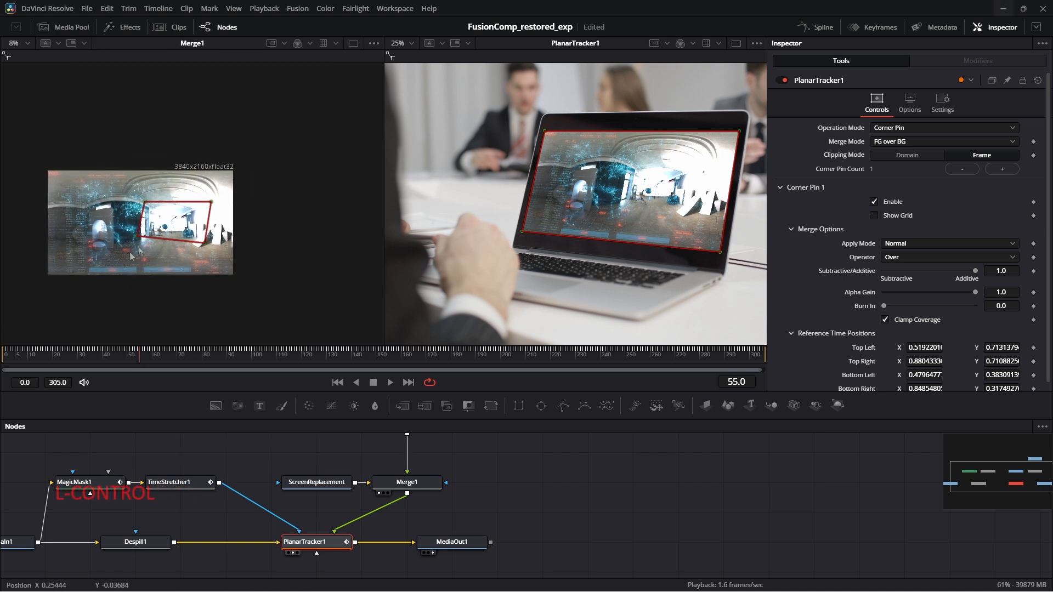
scroll(140, 244, "up", 3, "ctrl")
left_click_drag(101, 265, 146, 292)
Lower Merge1's Blend to about 0.032 and check the subtle reflection on the laptop screen at frame 39.
left_click_drag(417, 483, 419, 551)
left_click(420, 551)
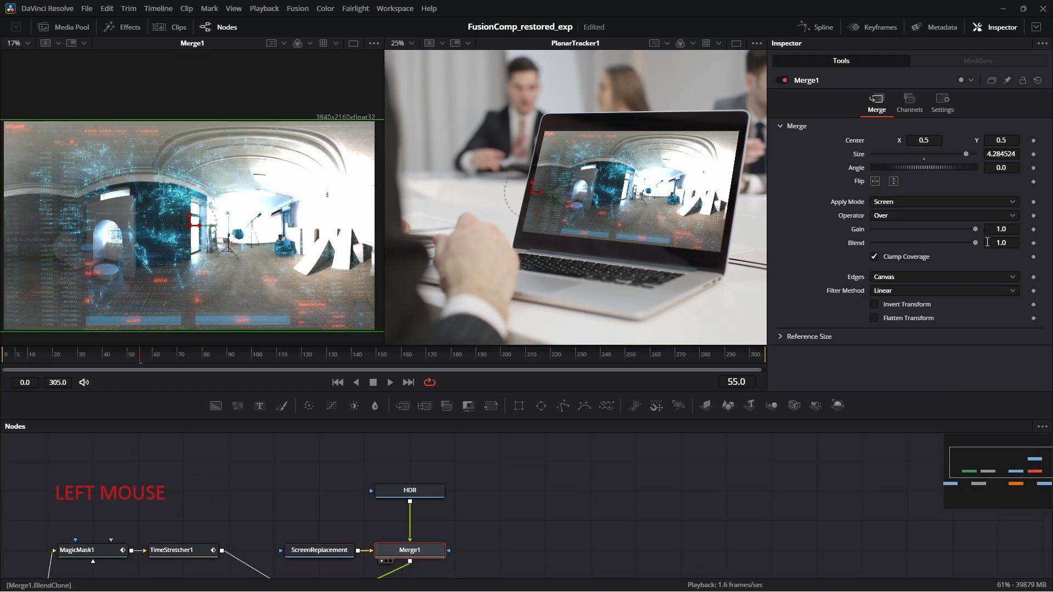
left_click_drag(973, 242, 874, 248)
scroll(630, 216, "up", 4, "ctrl")
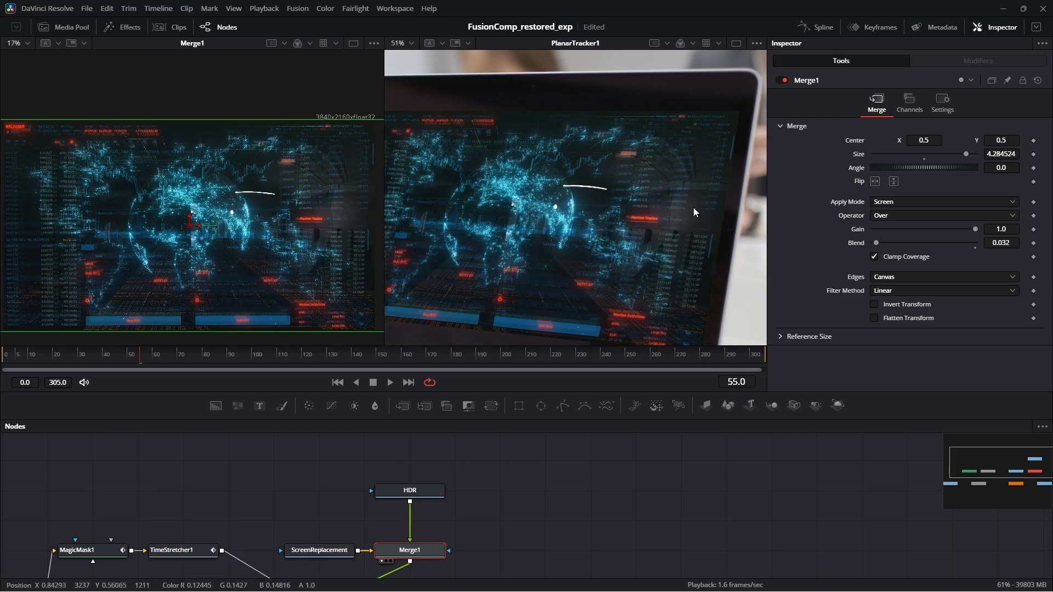
left_click_drag(72, 357, 100, 357)
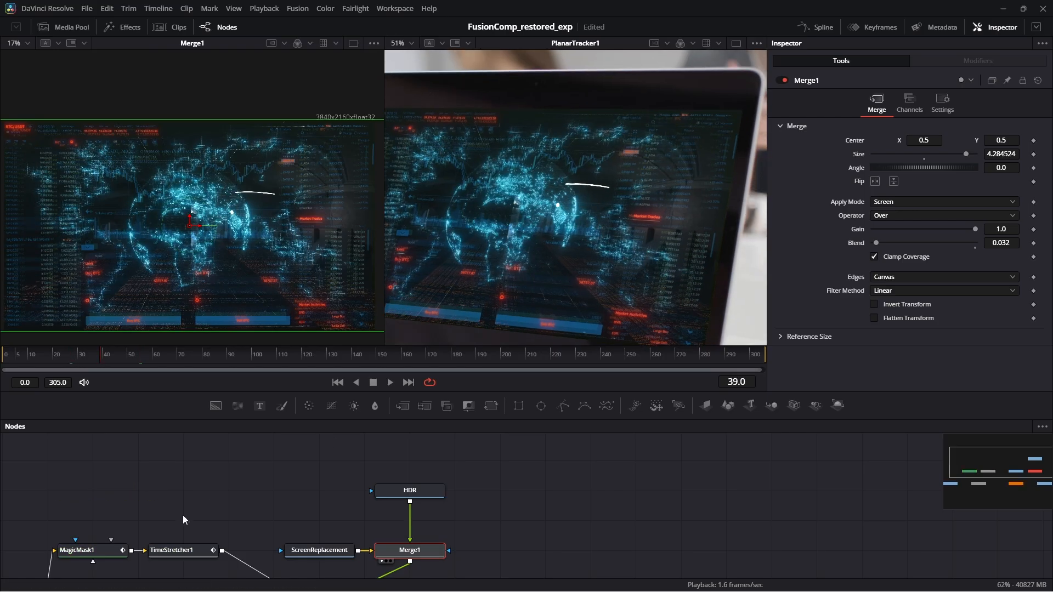
Compare the real reflections in Despill1's footage with the composited HUD screen, then show Merge1 in the first viewer again.
left_click_drag(182, 515, 455, 418)
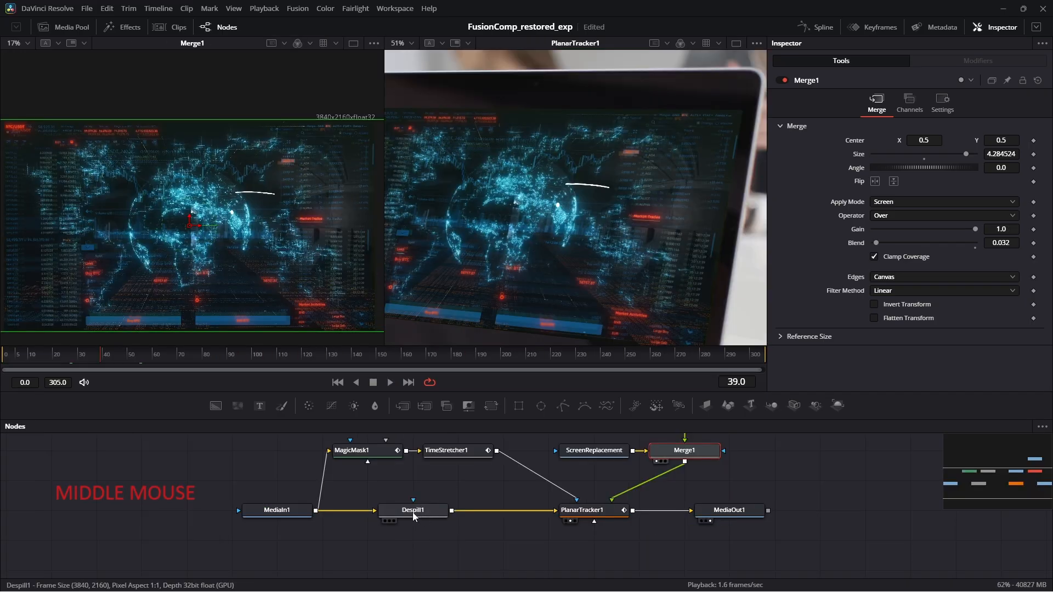
left_click(413, 517)
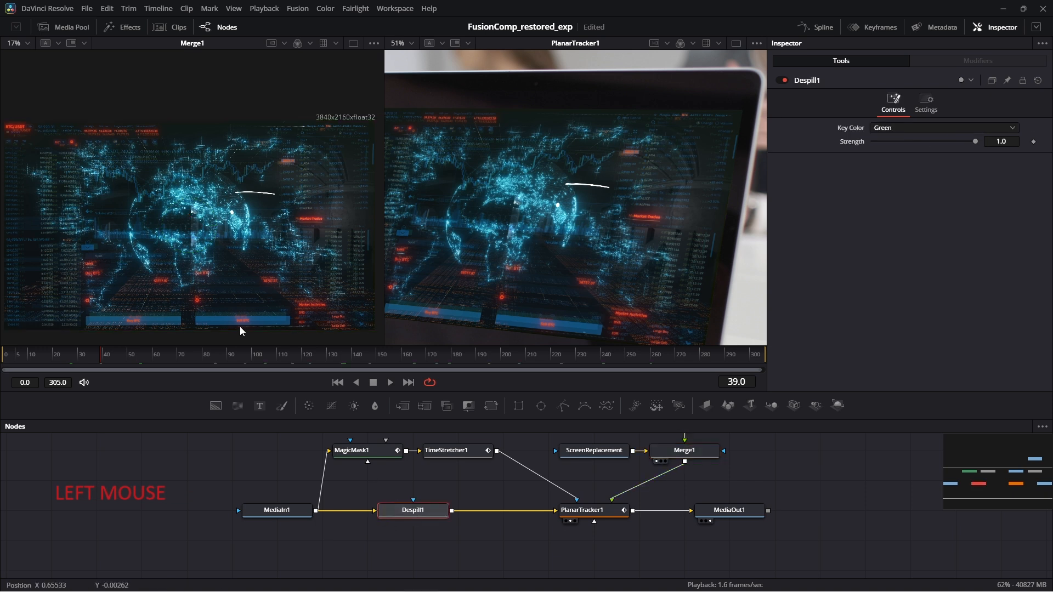
key("1")
middle_click(327, 256)
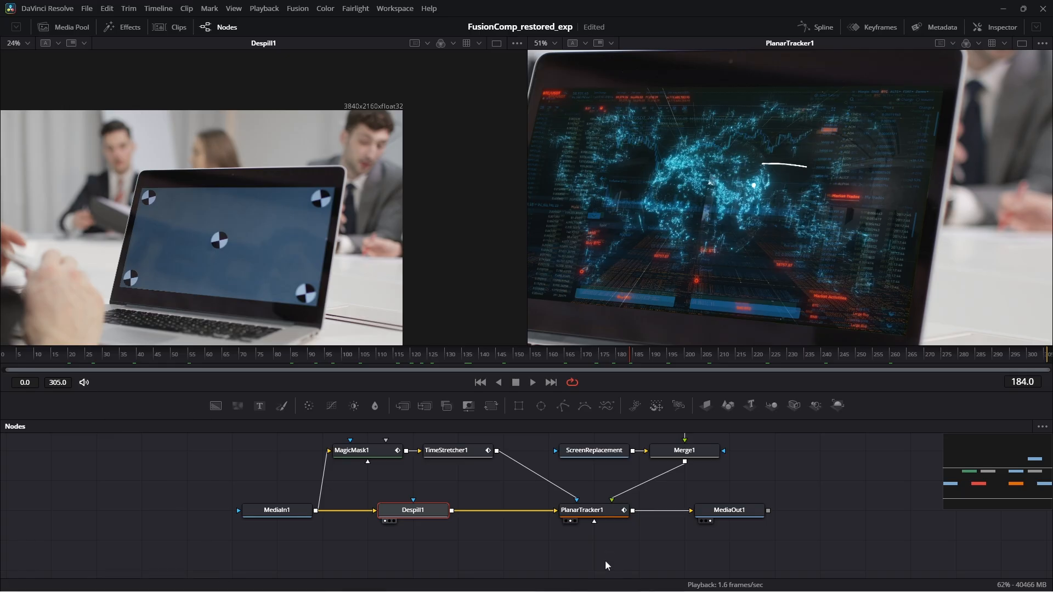
left_click_drag(555, 550, 386, 556)
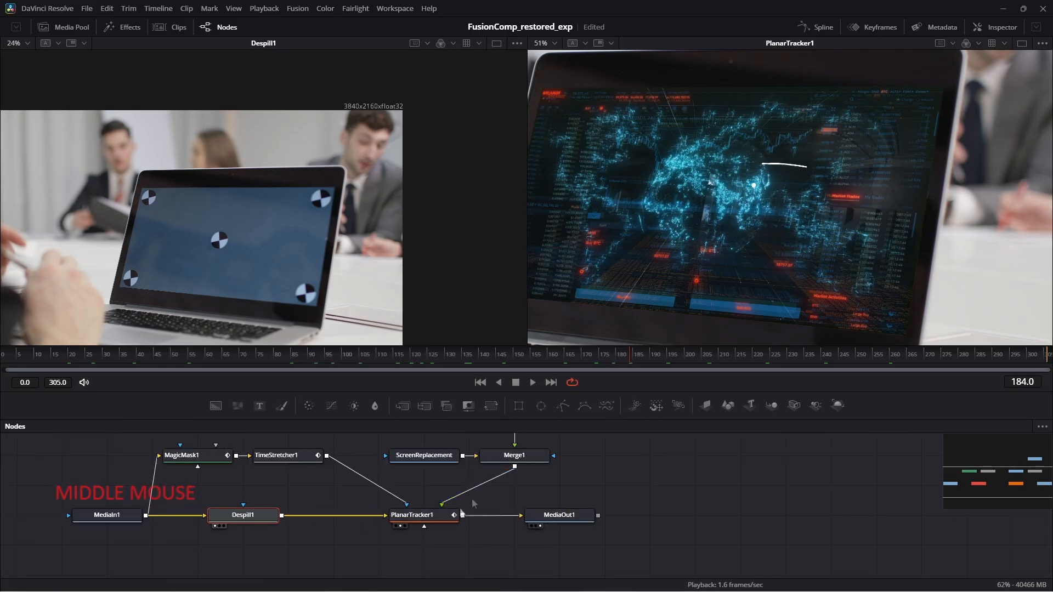
left_click(431, 518)
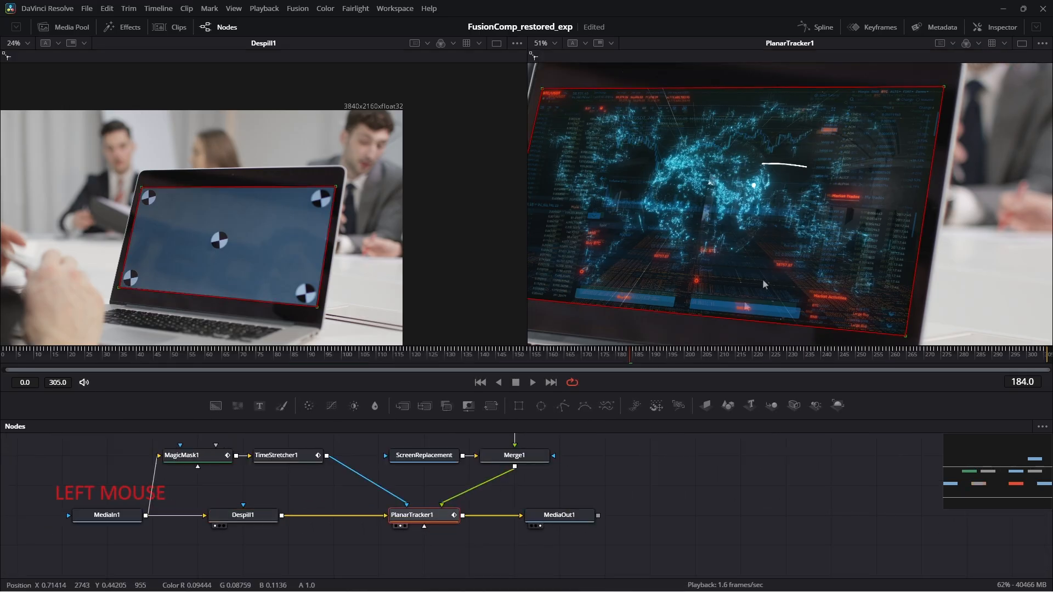
left_click_drag(534, 461, 538, 498)
left_click(539, 499)
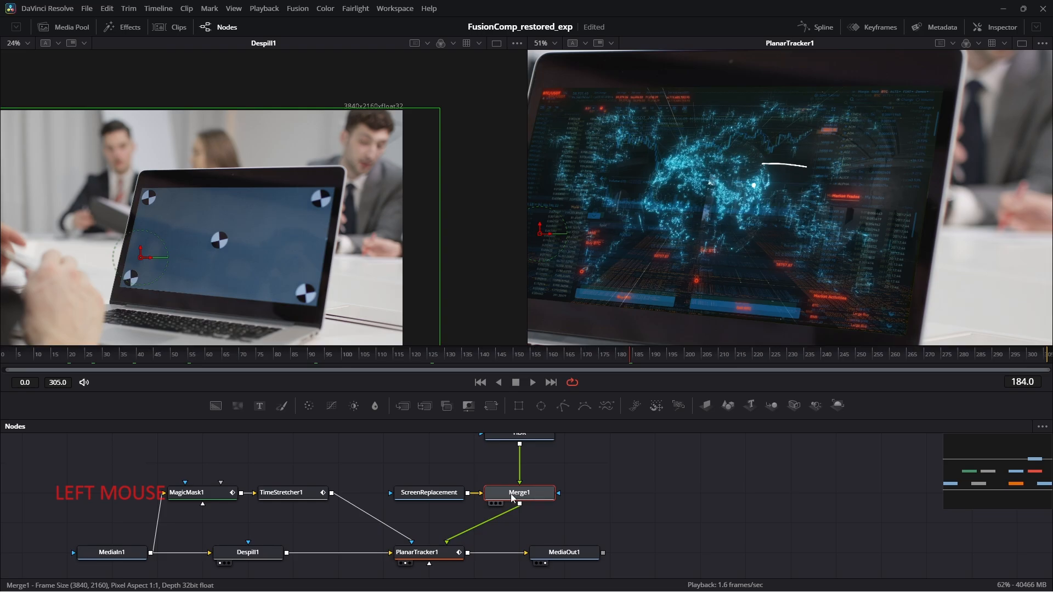
key("1")
scroll(247, 258, "down", 2, "ctrl")
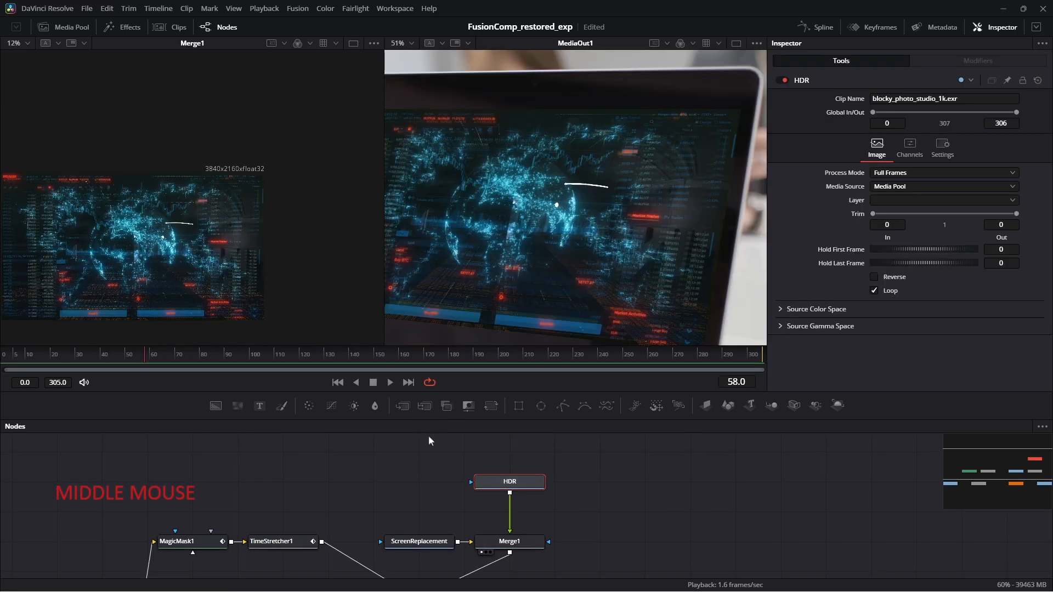
Insert a Transform node after HDR and shift the HDR image horizontally to a Center X of about 0.218.
mouse_move(525, 485)
left_mouse_down()
mouse_move(525, 450)
mouse_move(518, 466)
left_mouse_up()
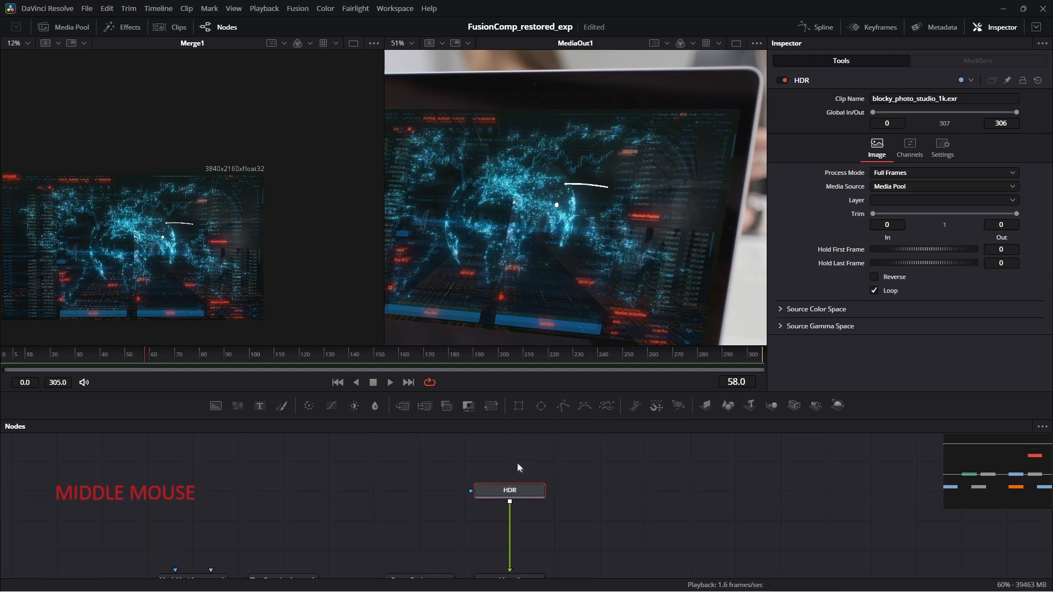
left_click(492, 406)
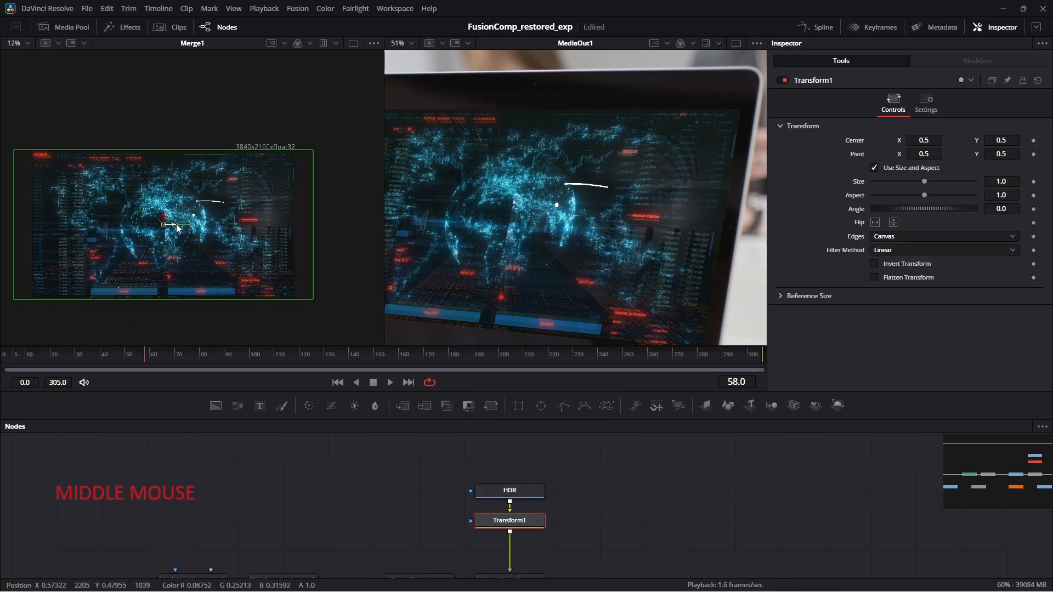
left_click_drag(176, 227, 91, 226)
scroll(551, 219, "down", 2, "ctrl")
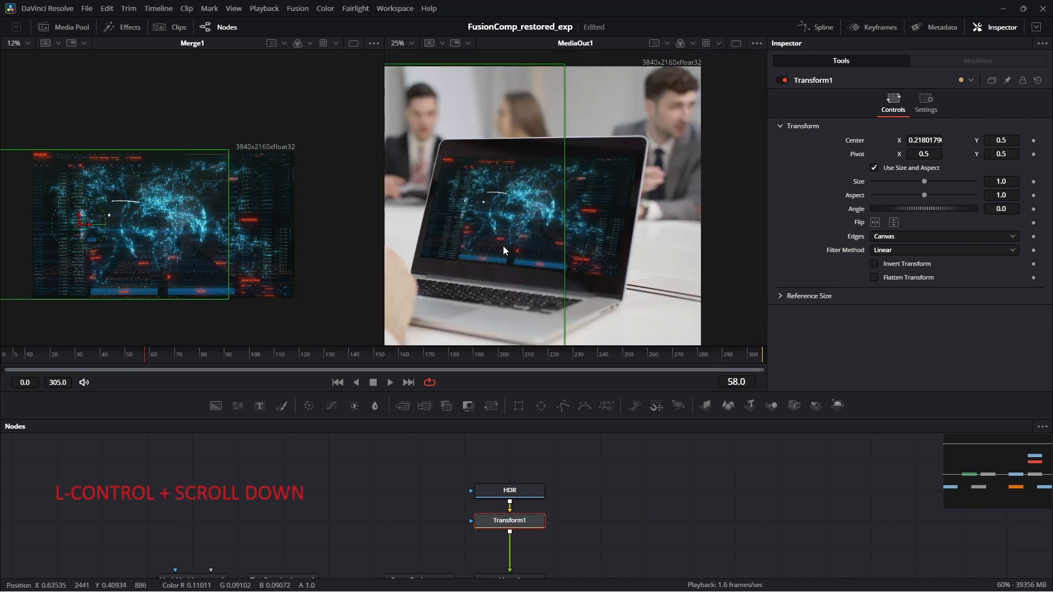
Set Merge1's Blend to 1.0 so the HDR image shows at full strength.
left_click_drag(212, 232, 283, 235)
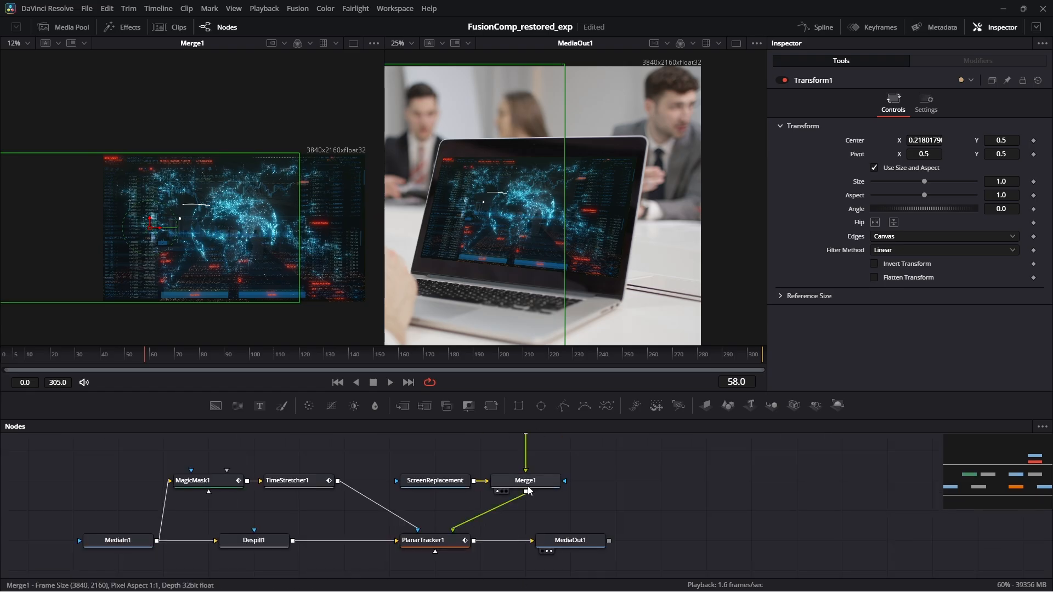
left_click(559, 479)
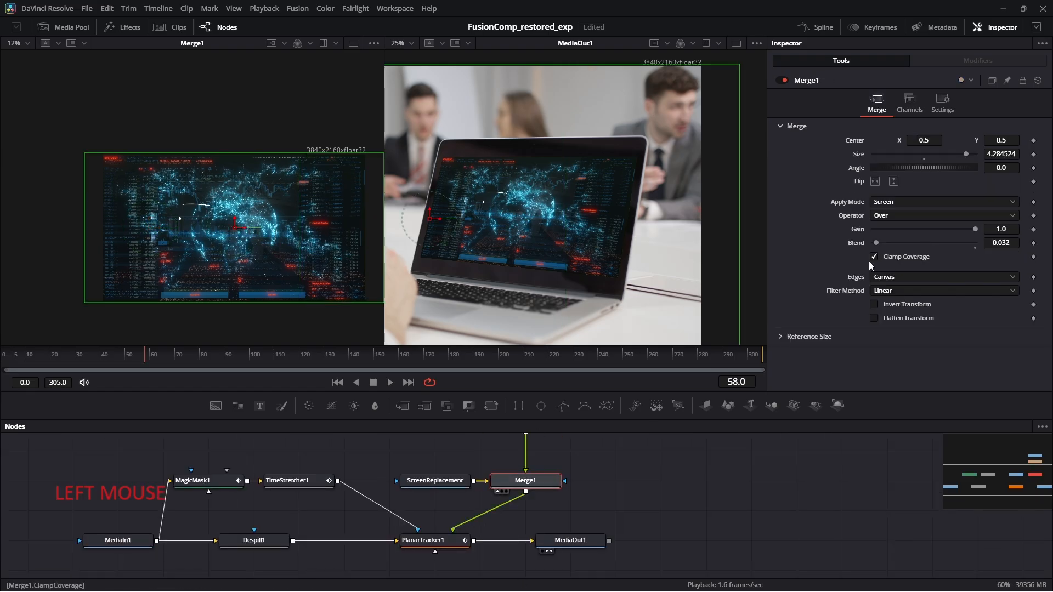
left_click_drag(877, 243, 976, 245)
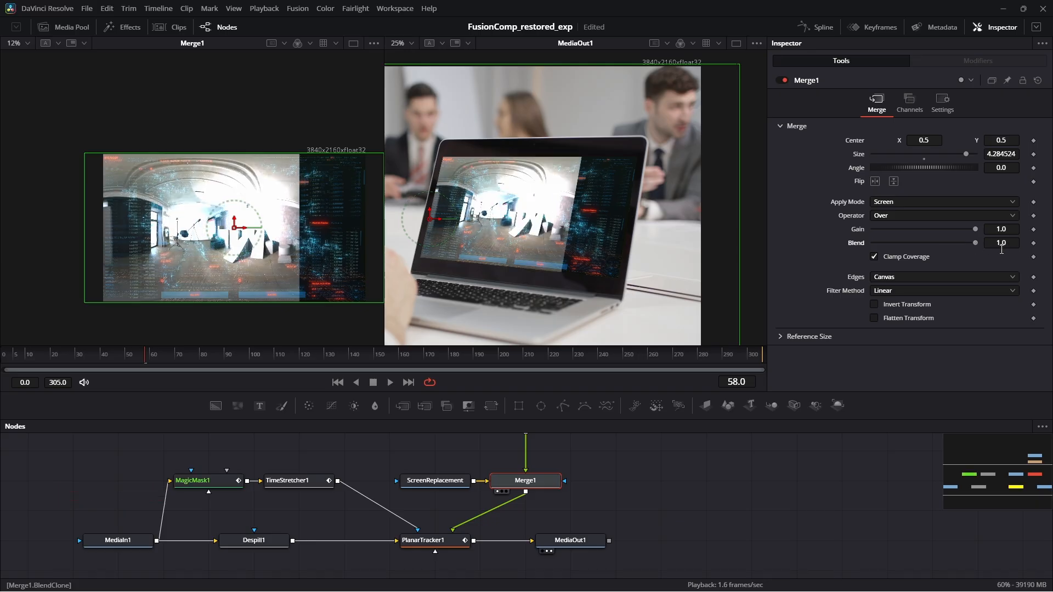
Shift the HDR image horizontally with Transform1 to a Center X of about 1.01 at frame 100.
left_click_drag(549, 458, 548, 510)
left_click(527, 480)
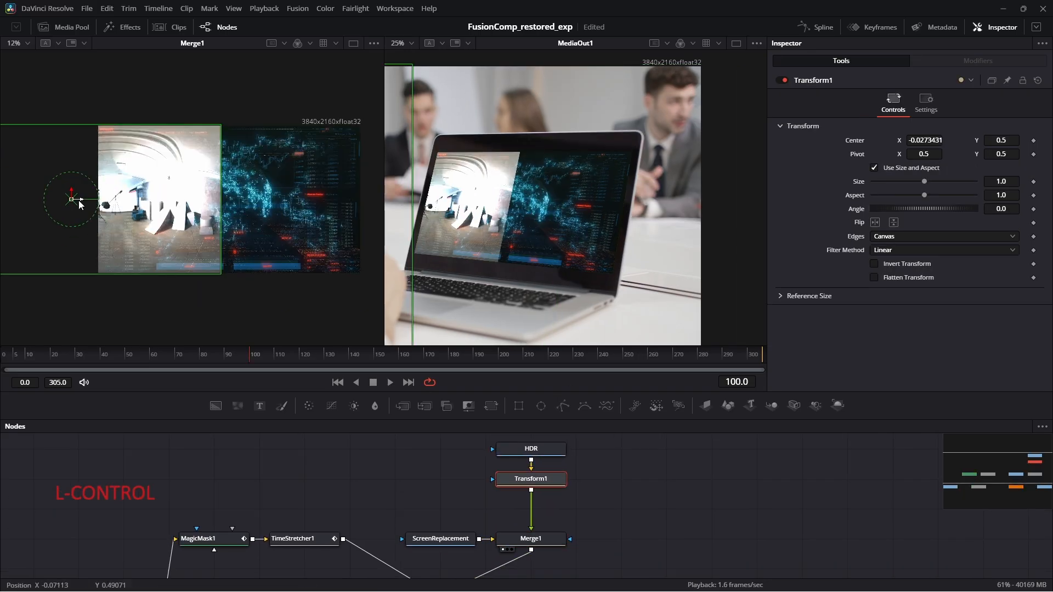
left_click_drag(79, 204, 390, 205)
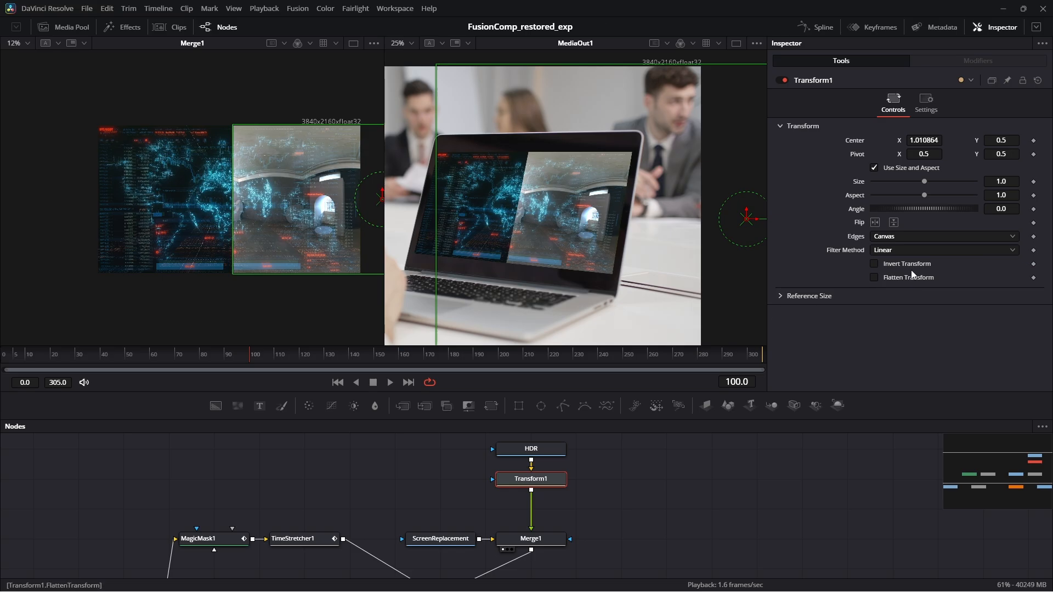
Set Transform1's Edges to Wrap after trying Duplicate, and test the wrapping by shifting the HDR image horizontally.
left_click(916, 237)
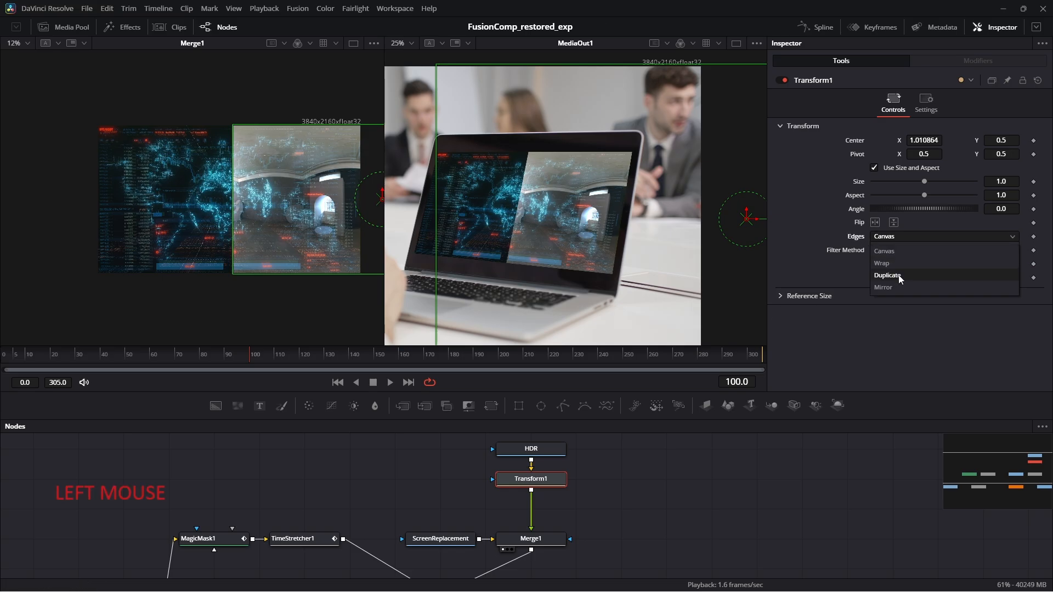
left_click(900, 288)
left_click(903, 235)
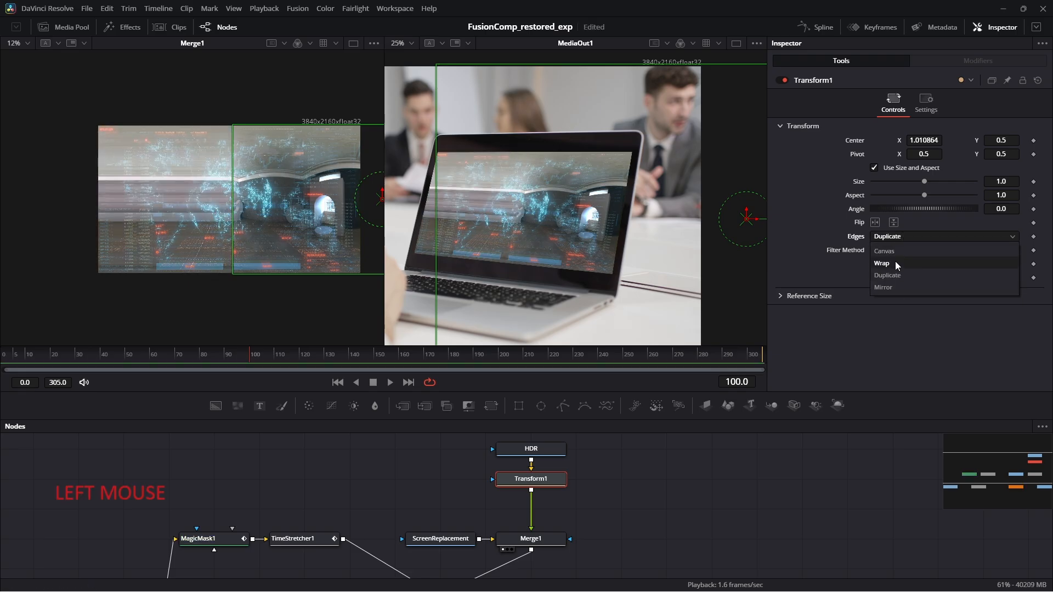
left_click(897, 263)
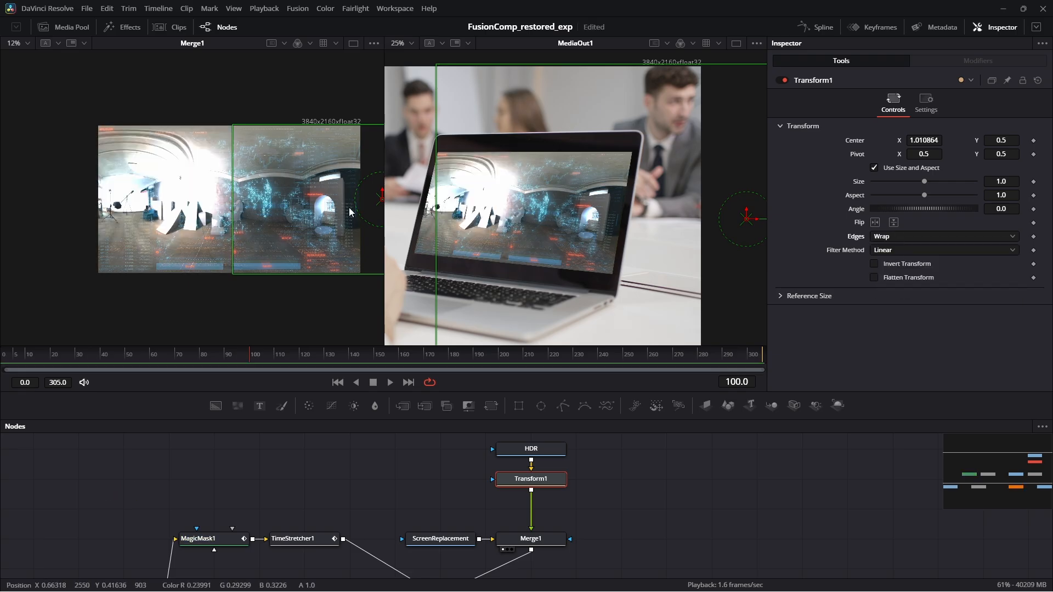
scroll(332, 223, "down", 2)
left_click_drag(306, 212, 175, 205)
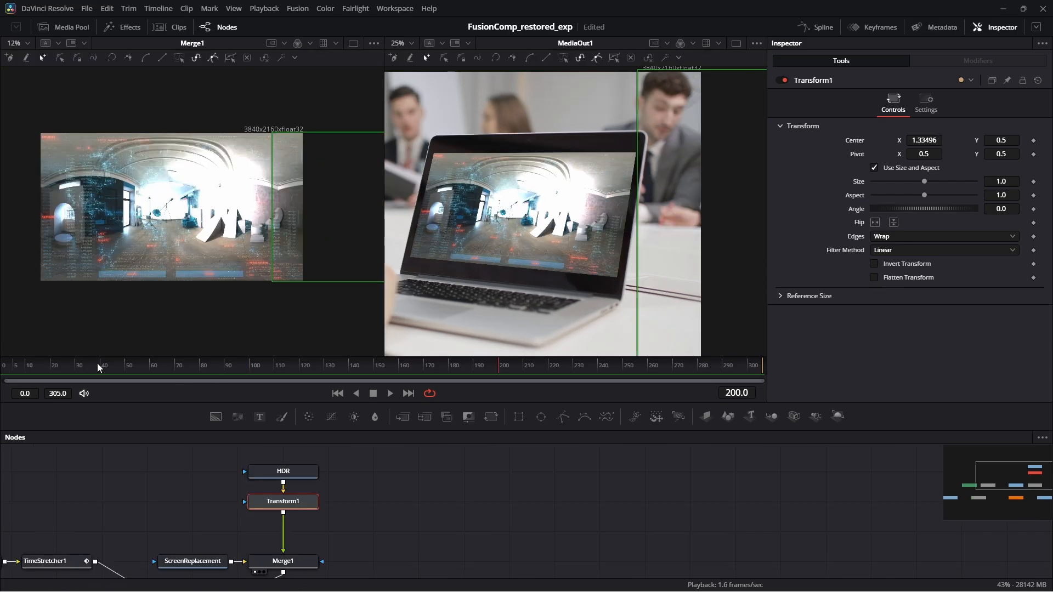
Reset Transform1's Center to its default of 0.5 and keyframe it at frame 1.
right_click(862, 140)
left_click(893, 253)
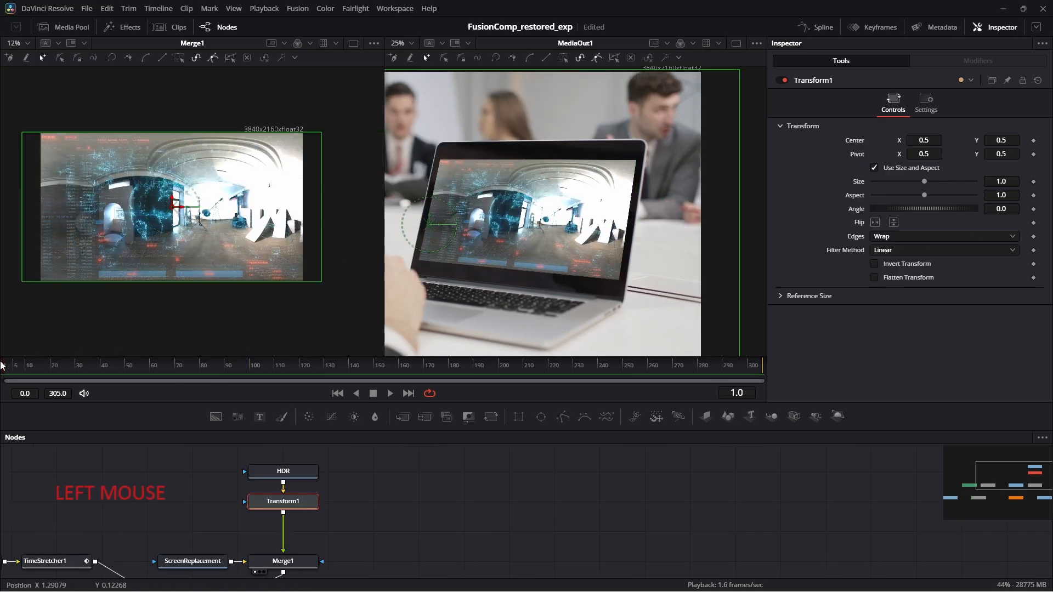
left_click(1034, 141)
Shift the HDR image far to the left at frame 306 to animate Transform1's Center, and play back the movement.
left_click_drag(643, 373, 784, 373)
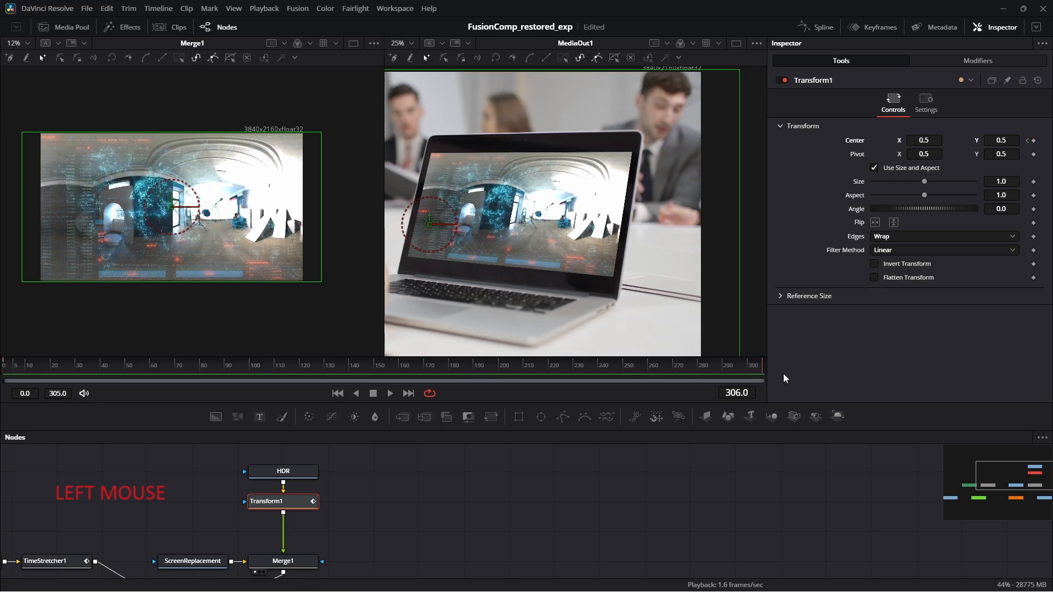
scroll(204, 219, "down", 2, "ctrl")
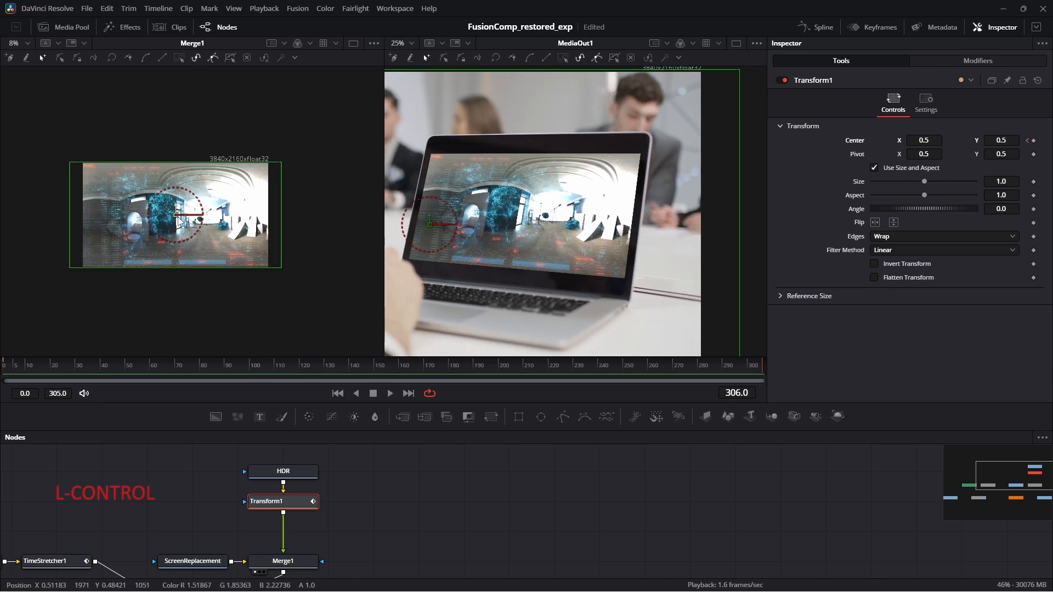
left_click_drag(187, 221, 25, 225)
left_click_drag(360, 377, 77, 378)
key("space")
key("space")
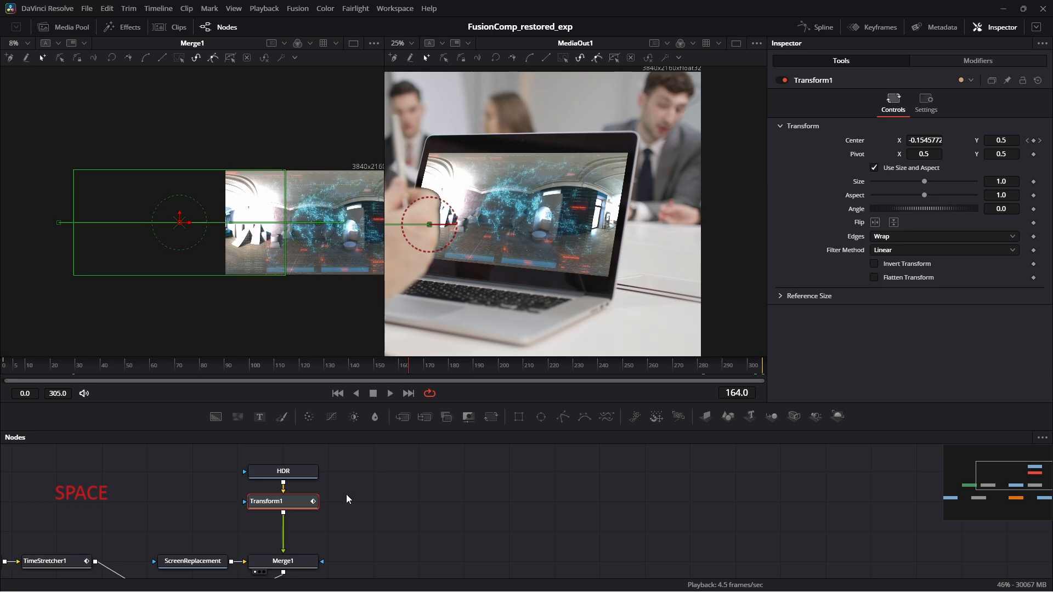
Reduce Merge1's reflection strength to a Blend of 0.57 and a Gain of 0.096.
left_click_drag(326, 511, 353, 495)
left_click(308, 545)
left_click_drag(959, 243, 881, 247)
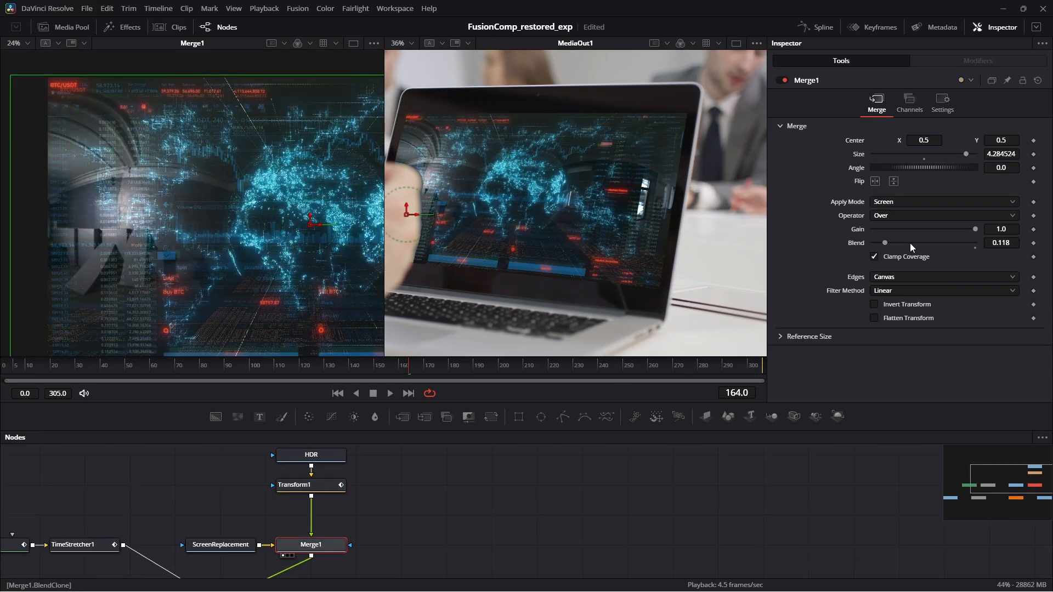
left_click_drag(881, 247, 878, 248)
left_click_drag(974, 230, 933, 242)
Play back the moving screen reflections at several points and lower Merge1's Blend to 0.348.
key("space")
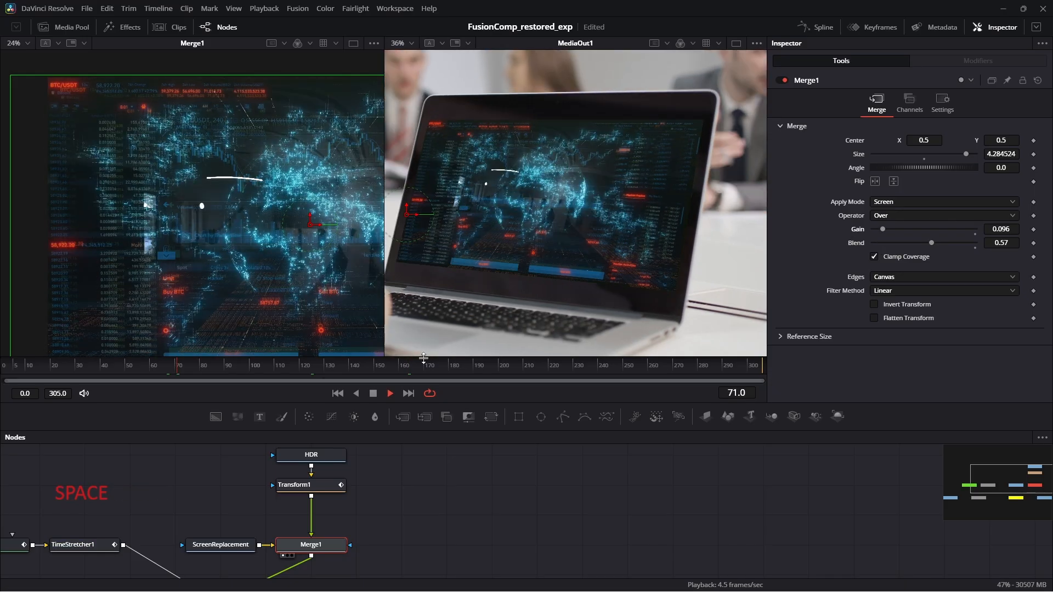
left_click(432, 366)
left_click(520, 363)
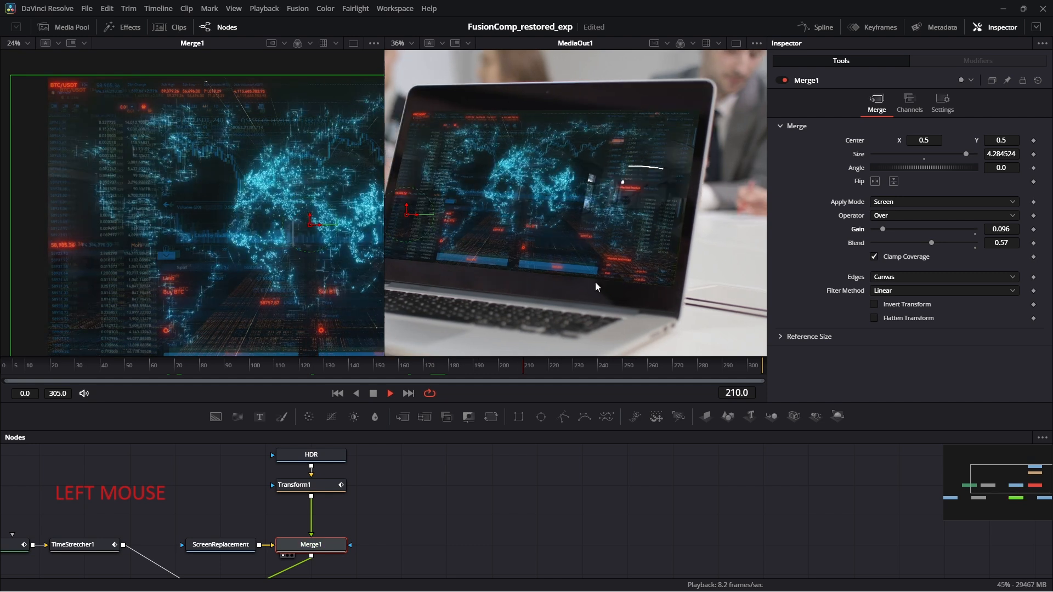
key("space")
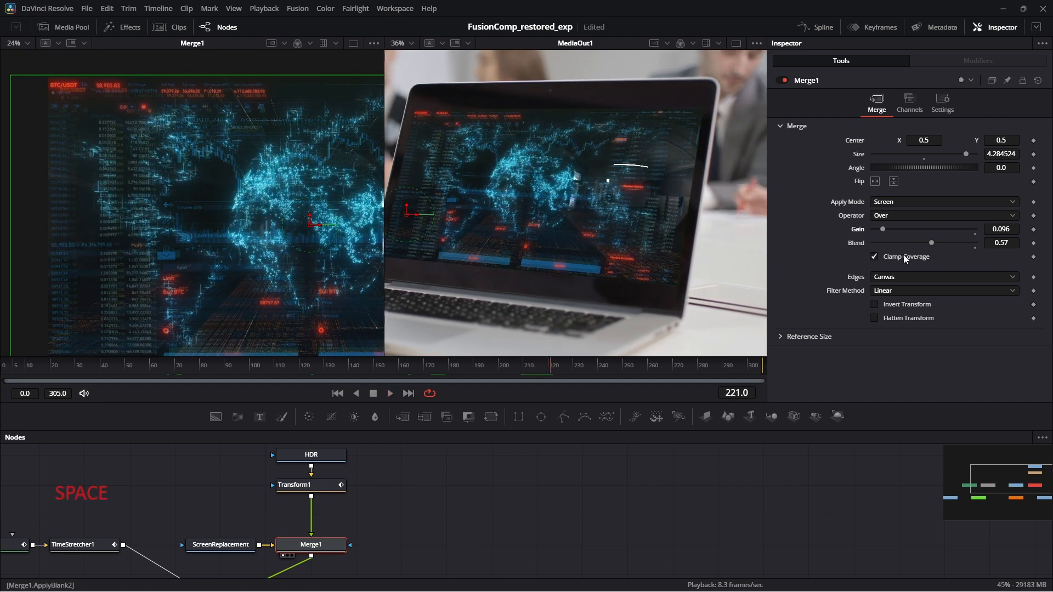
left_click_drag(916, 244, 910, 247)
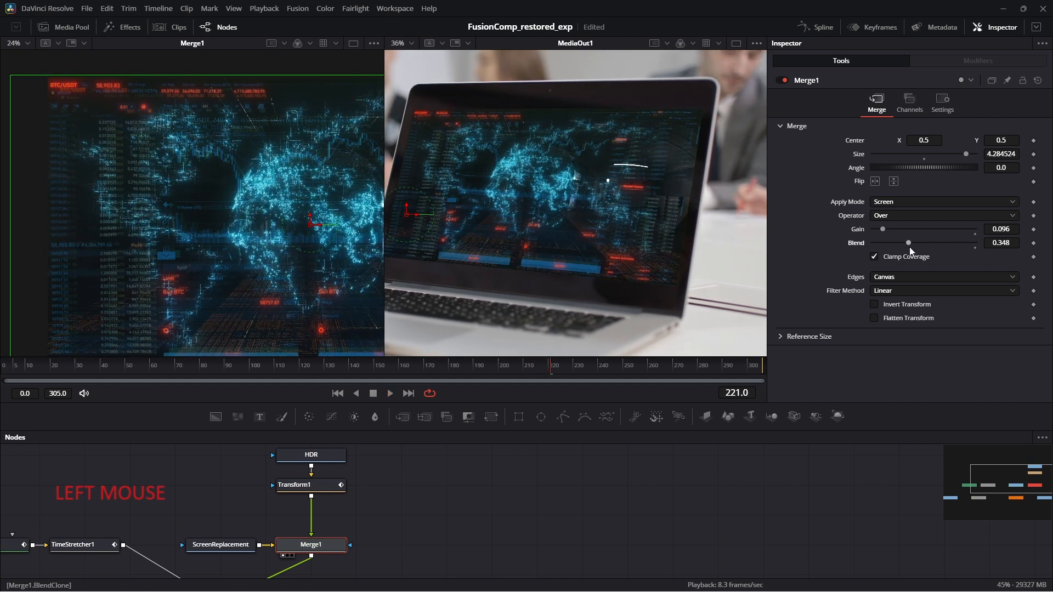
Spread the HDR and Transform1 nodes apart, leaving space between them with Transform1 close above Merge1.
left_click_drag(426, 479, 463, 519)
left_click(339, 493)
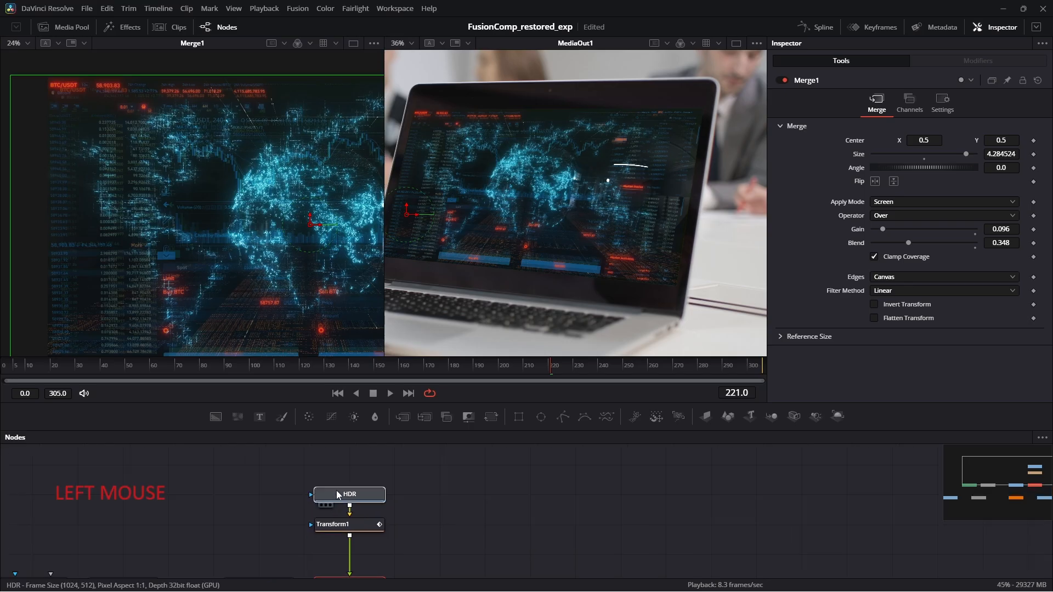
left_click_drag(359, 491, 358, 454)
left_click(367, 502)
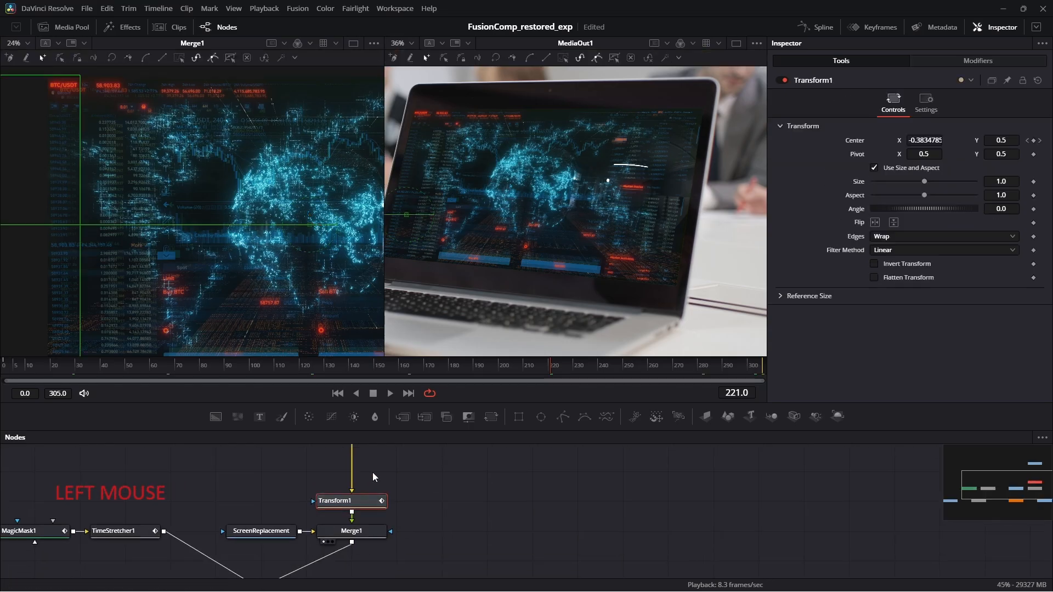
left_click(358, 468)
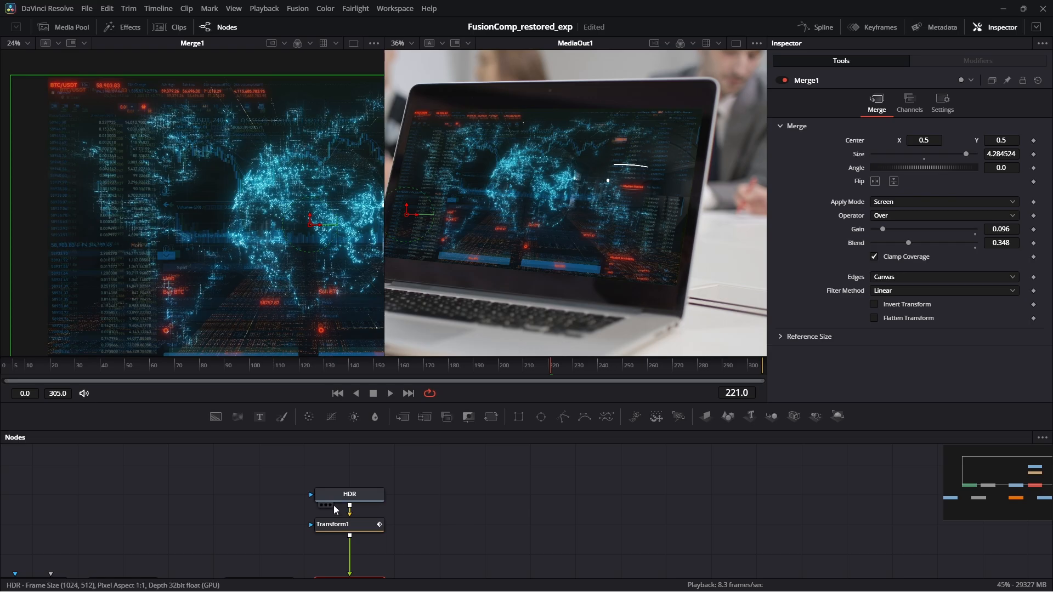
left_click(340, 493)
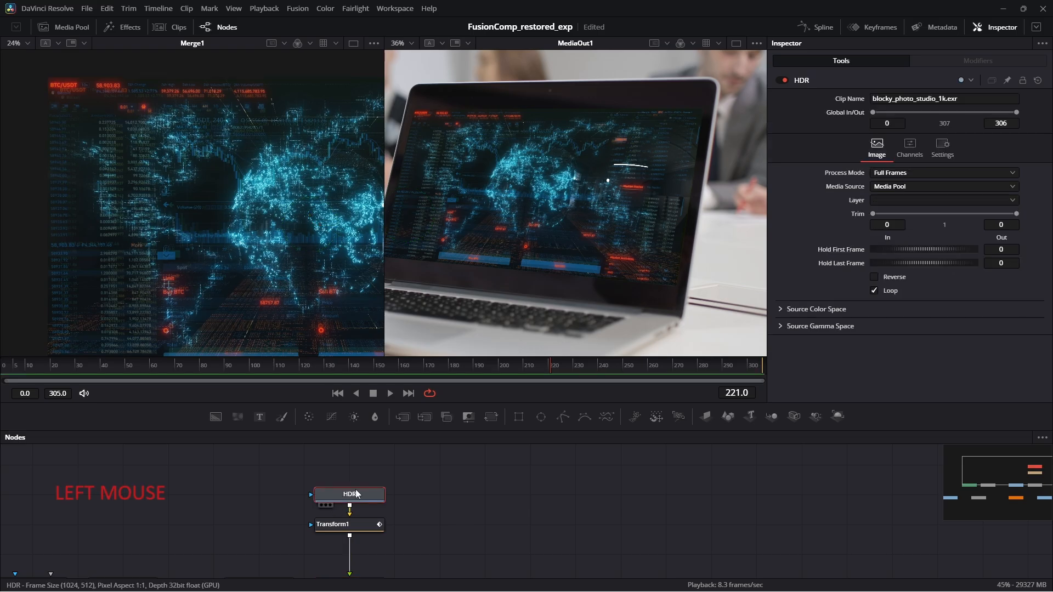
left_click_drag(359, 493, 358, 467)
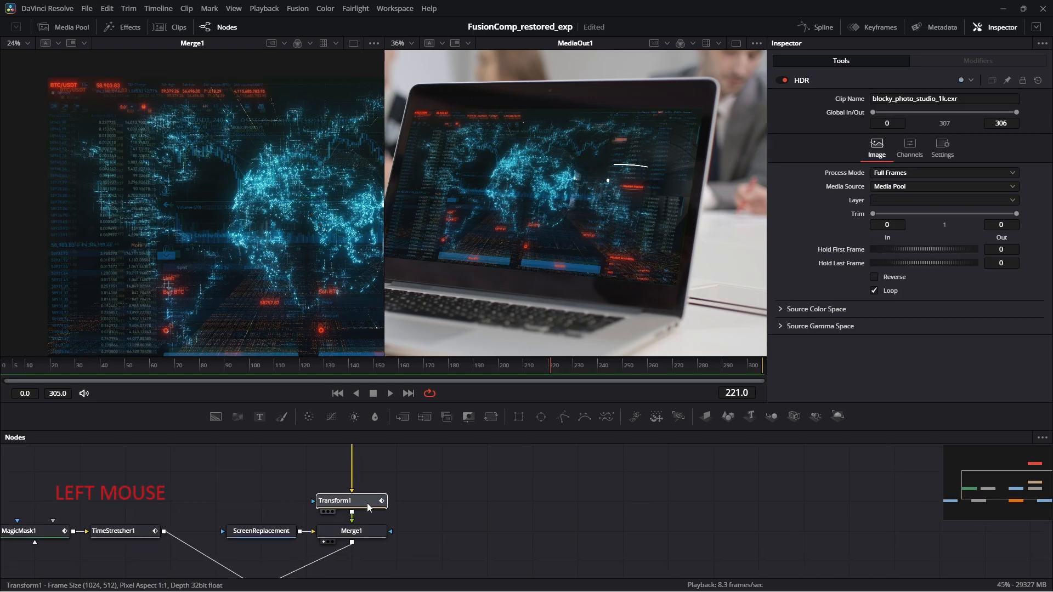
left_click(370, 512)
left_click(361, 471)
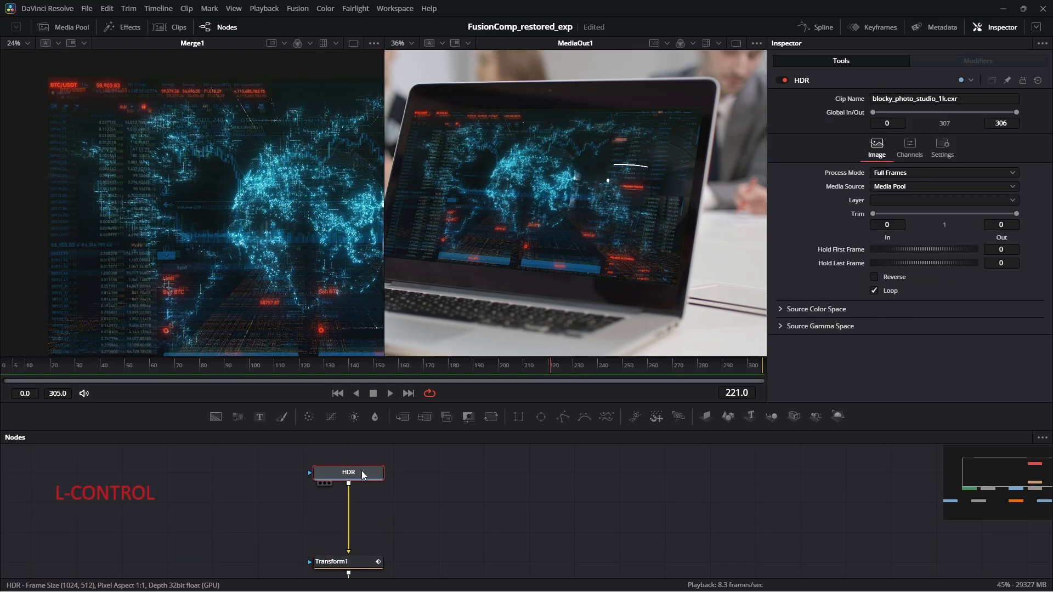
Insert a Color Corrector node after HDR and show it in the first viewer.
key("ctrl+space")
type("spillcu")
key("BackSpace")
type("olo")
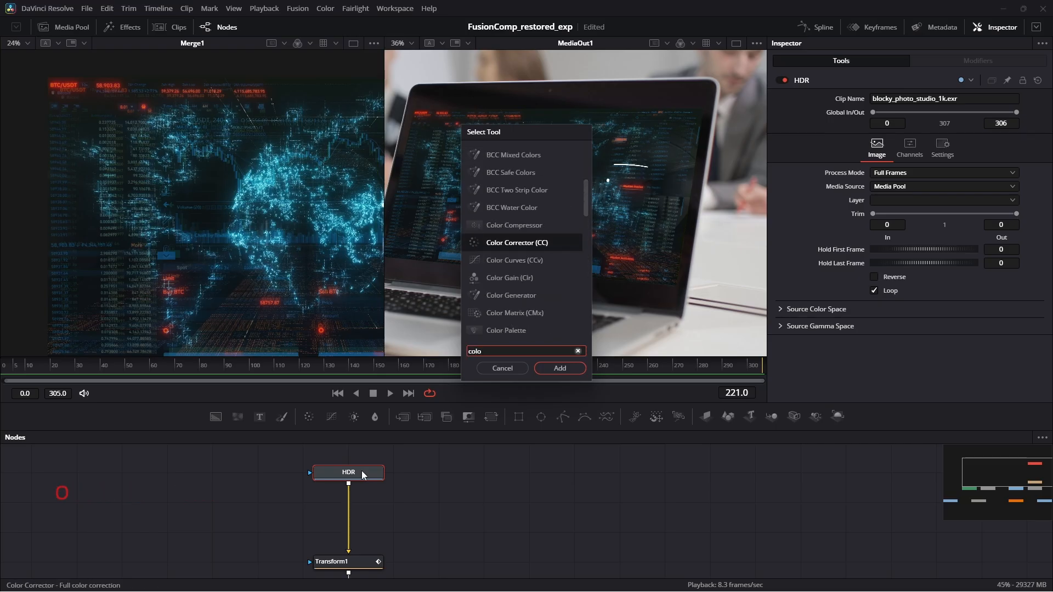
key("Return")
left_click(356, 499)
key("1")
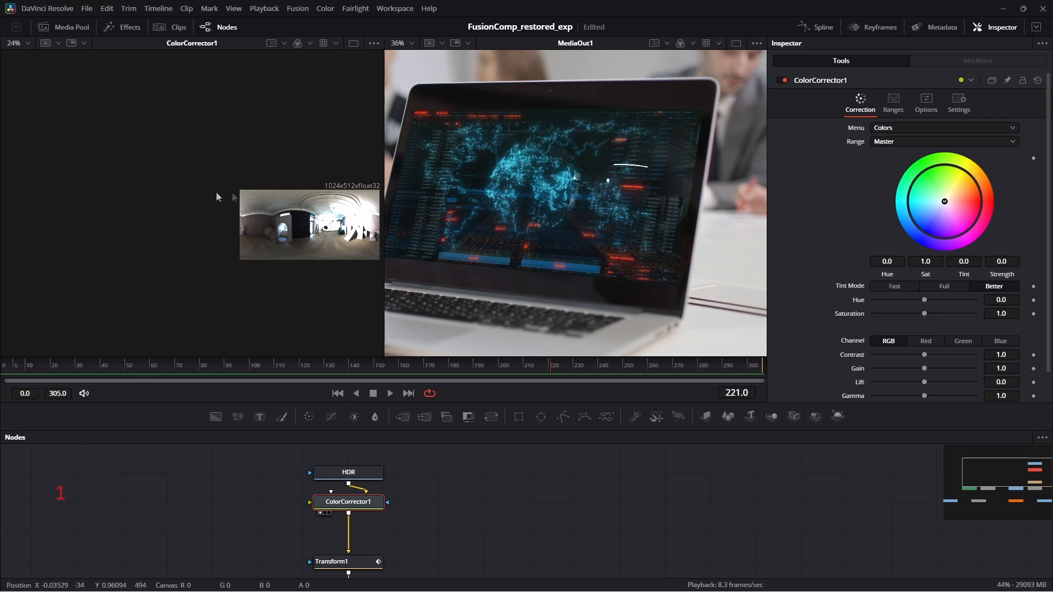
Undo the stray hue change and desaturate the HDR image completely with ColorCorrector1's Saturation at 0.0.
scroll(165, 174, "up", 5)
key("ctrl+z")
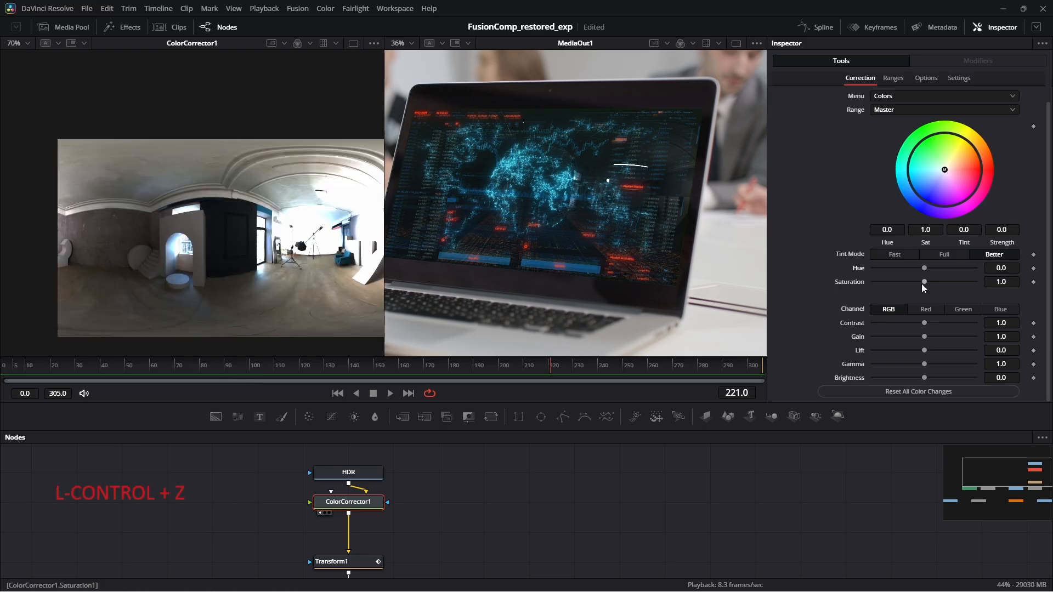
left_click_drag(924, 282, 795, 281)
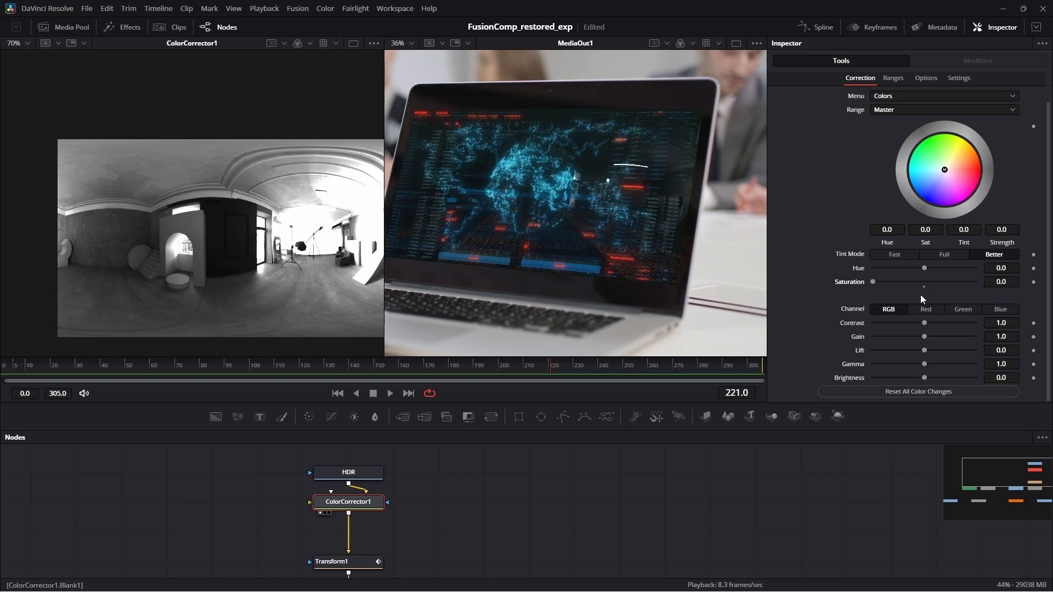
Insert a Blur node after ColorCorrector1 and set its Blur Size to 11.6.
key("ctrl+space")
type("colo")
key("BackSpace")
key("BackSpace")
key("BackSpace")
key("BackSpace")
type("blur")
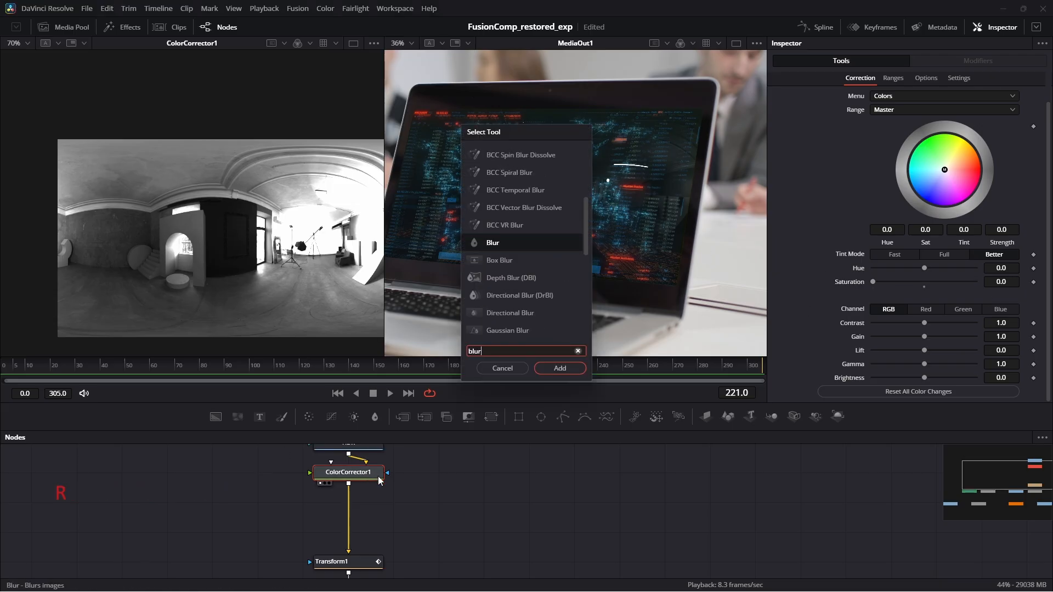
key("Return")
left_click_drag(882, 166, 900, 173)
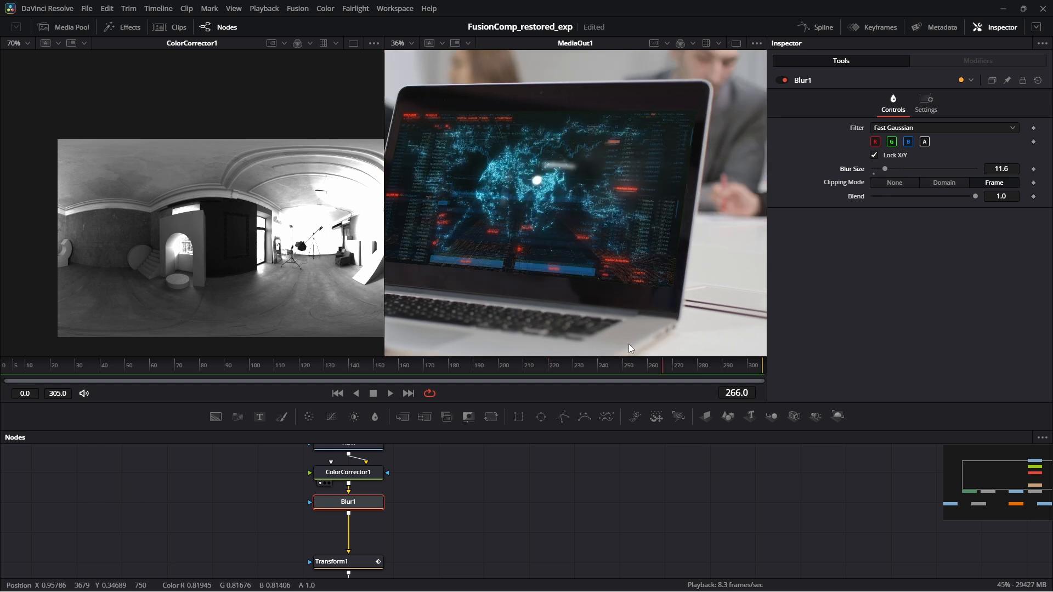
Raise ColorCorrector1's Lift to brighten the dark areas of the HDR image, undoing the excess change.
left_click_drag(393, 481, 475, 536)
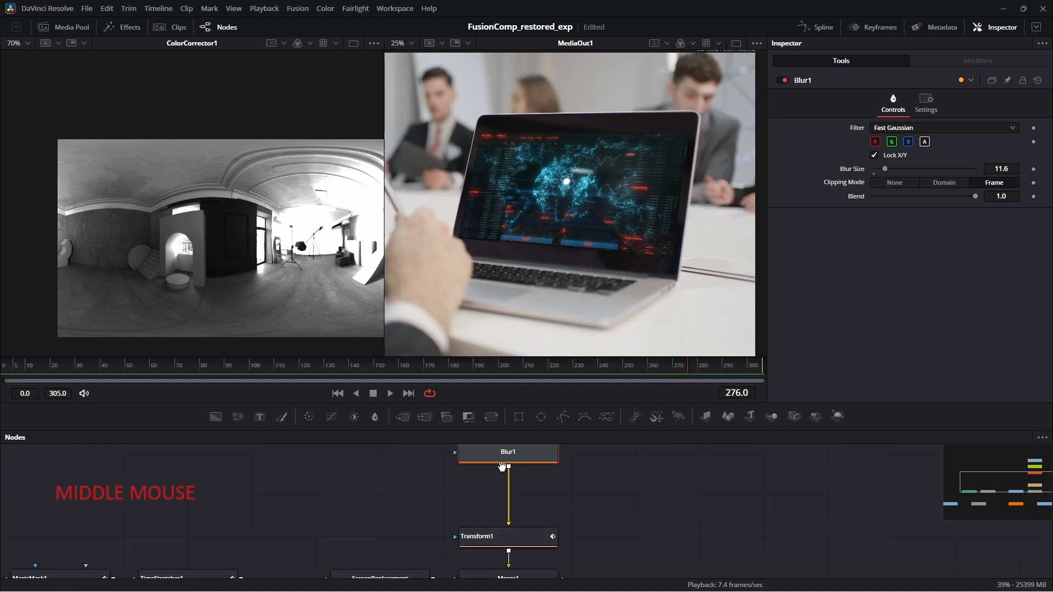
left_click_drag(502, 466, 477, 534)
left_click(481, 480)
scroll(888, 307, "down", 2)
left_click_drag(926, 350, 991, 365)
key("ctrl+z")
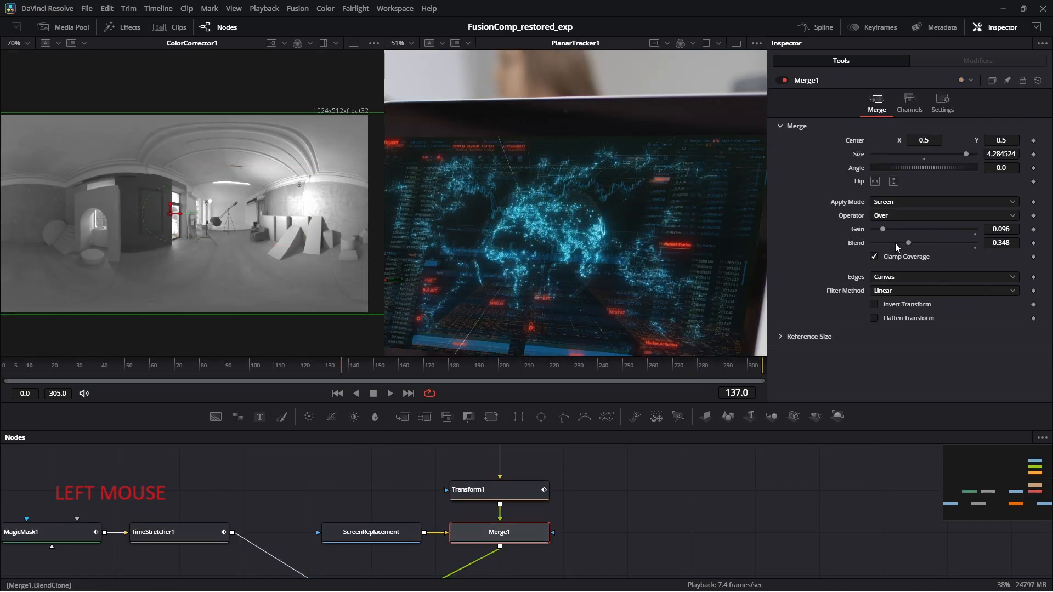
Set Merge1's Gain to 0.578 to strengthen the screen reflections.
left_click_drag(883, 229, 960, 228)
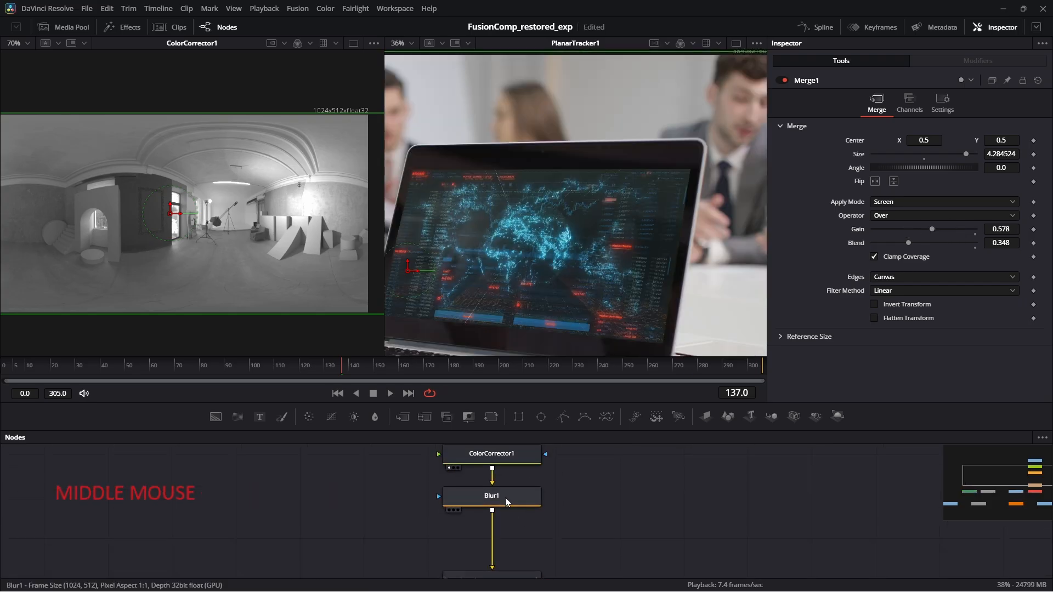
Set Blur1's Blur Size to 7.3 and save the project.
left_click(491, 496)
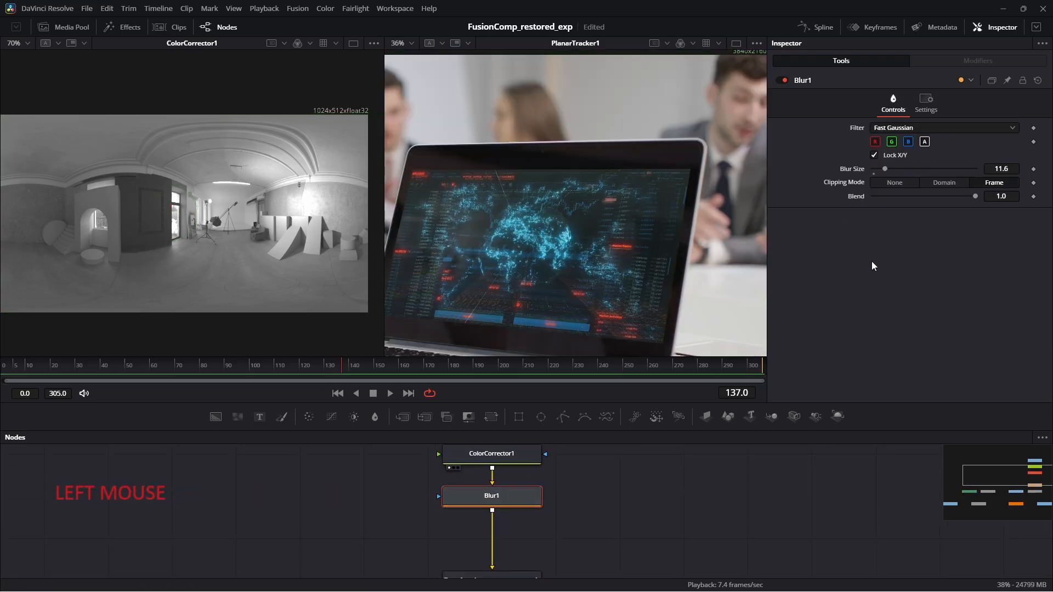
left_click_drag(900, 170, 890, 169)
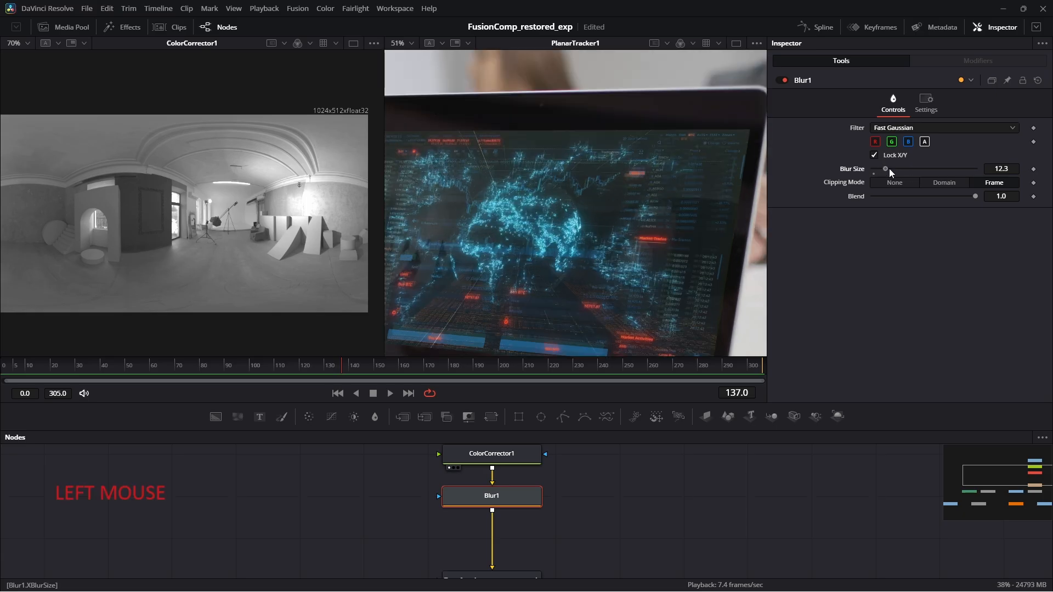
key("ctrl+s")
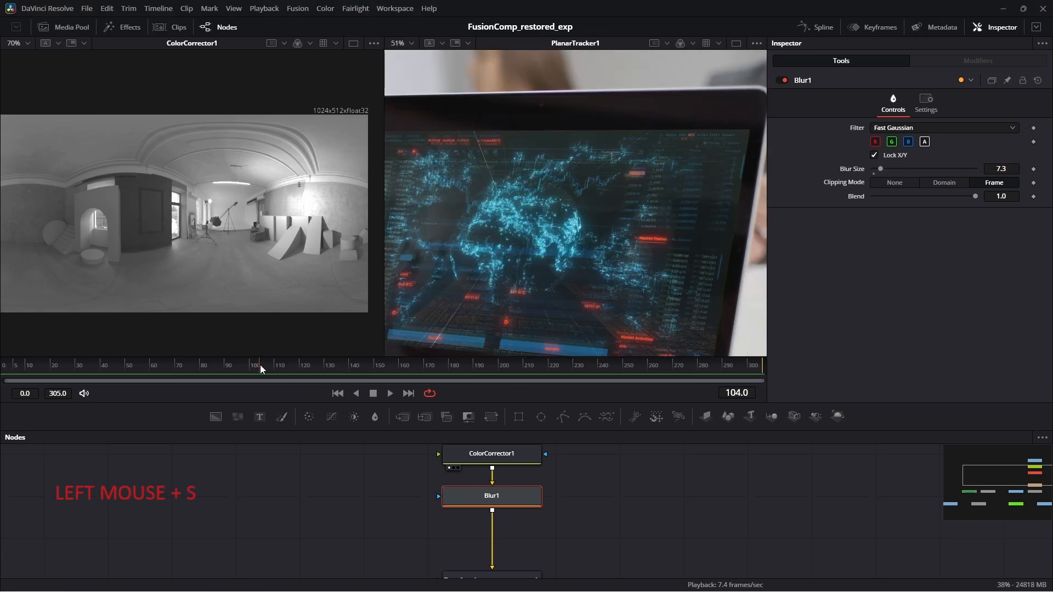
Play back the composite from around frame 42 and frame 104 to check the blurred reflections, and review the node tree.
scroll(505, 243, "down", 3)
left_click(107, 373)
key("space")
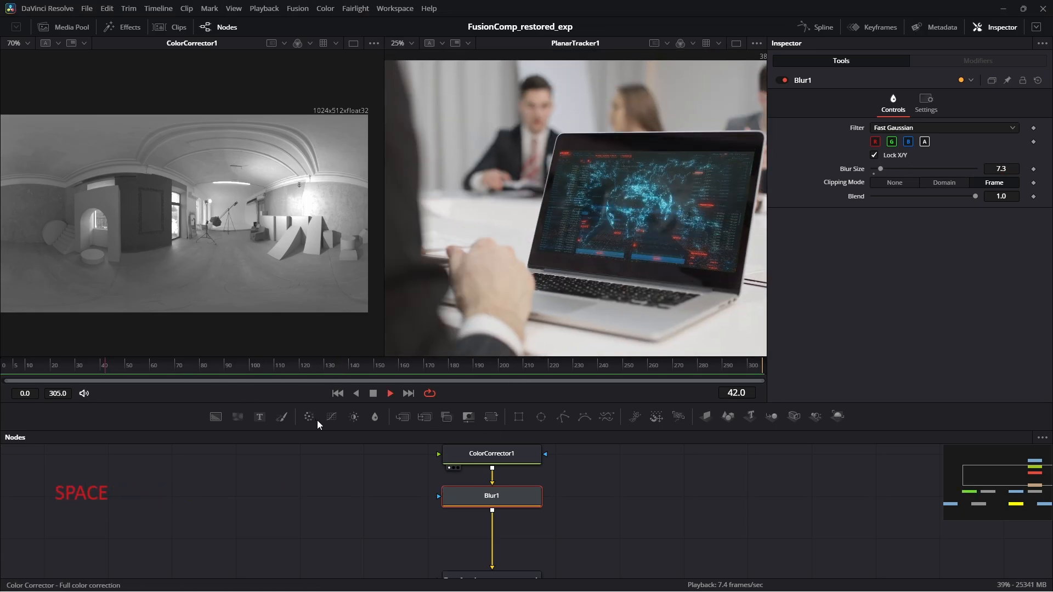
left_click(260, 365)
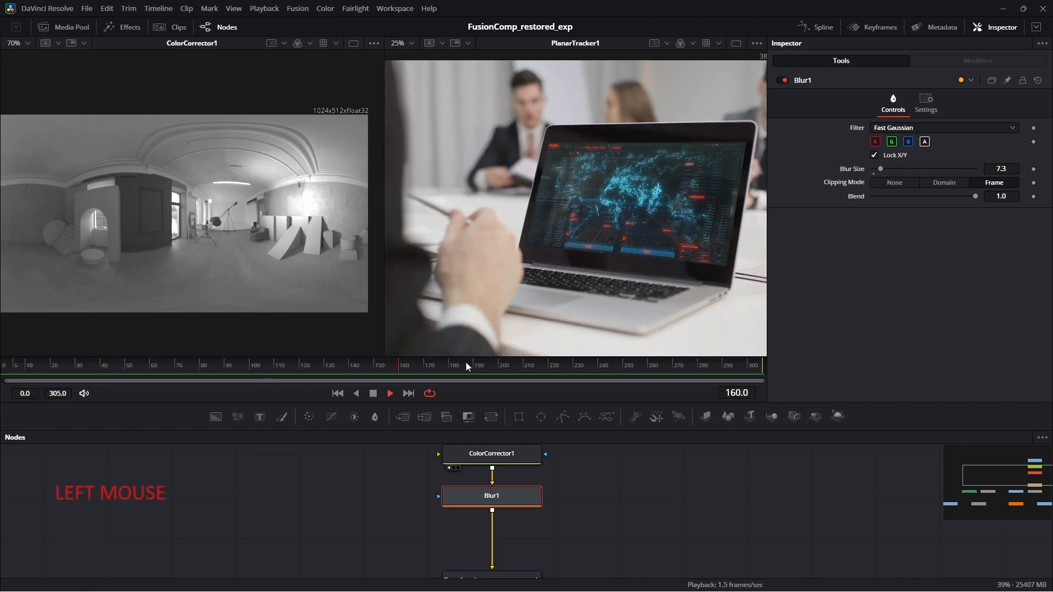
key("space")
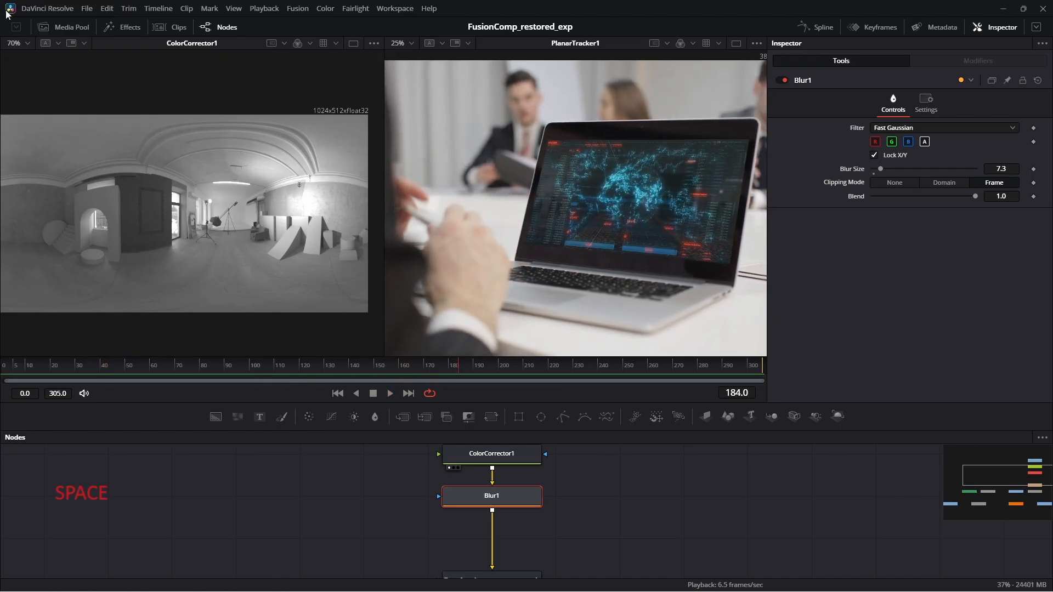
left_click_drag(545, 558, 587, 518)
scroll(525, 492, "up", 2)
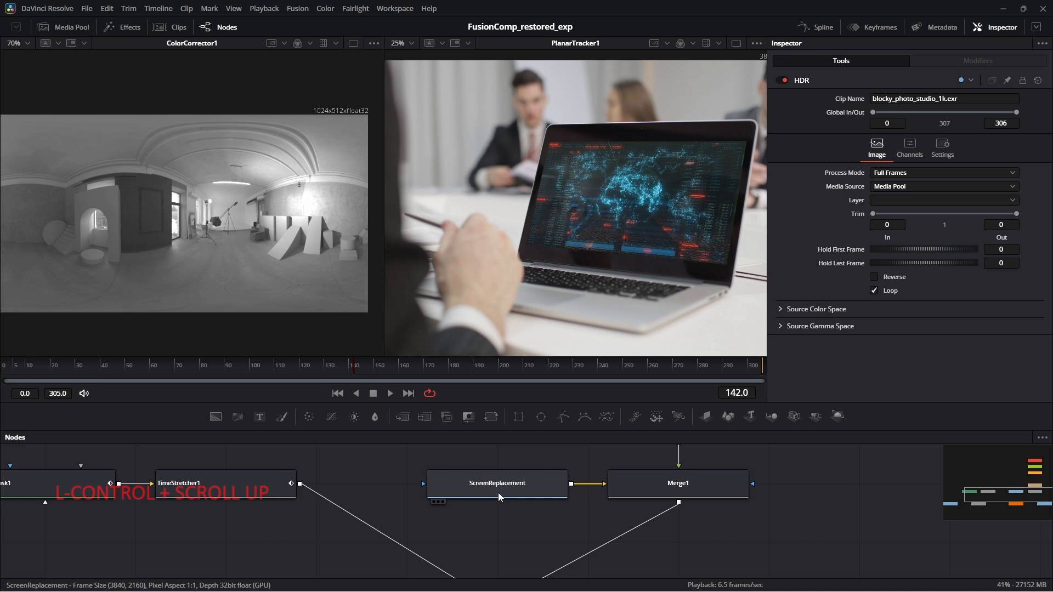
Rearrange the node tree, moving the ScreenReplacement node up beside the HDR reflection branch, level with ColorCorrector1.
left_click(497, 496)
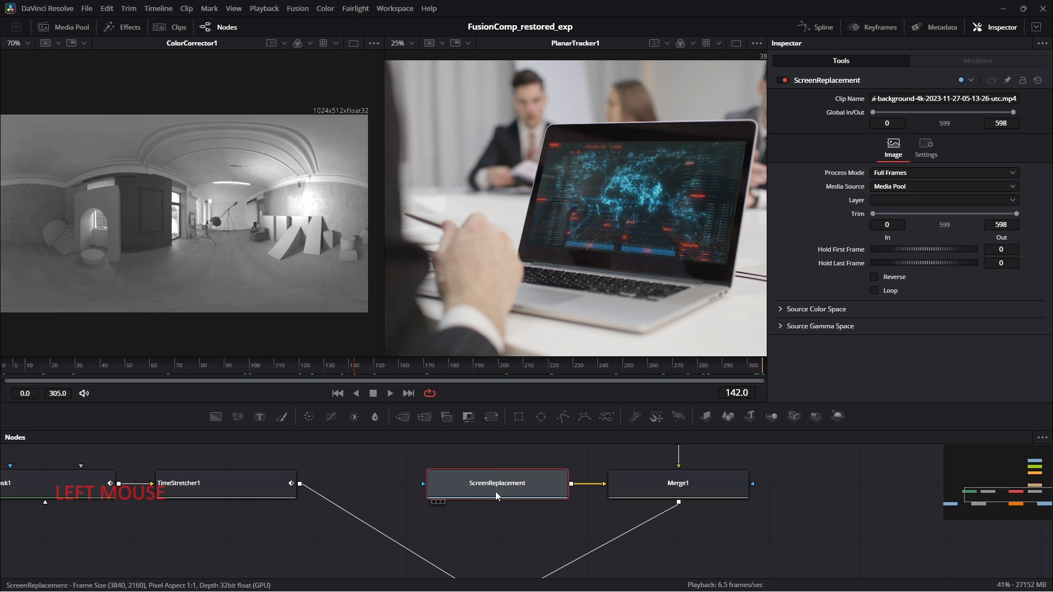
left_click_drag(505, 488, 494, 538)
scroll(626, 524, "down", 5)
left_click_drag(626, 524, 518, 542)
left_click_drag(565, 456, 512, 546)
left_click_drag(521, 530, 567, 529)
left_click_drag(480, 543, 479, 484)
left_click_drag(564, 525, 536, 476)
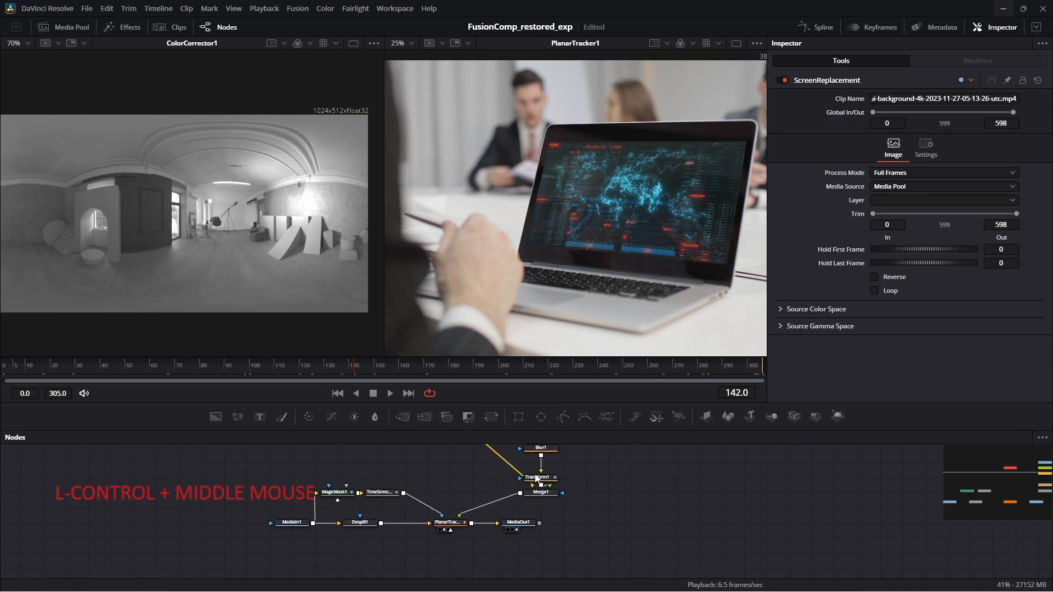
scroll(535, 476, "up", 5)
left_click_drag(445, 498, 490, 519)
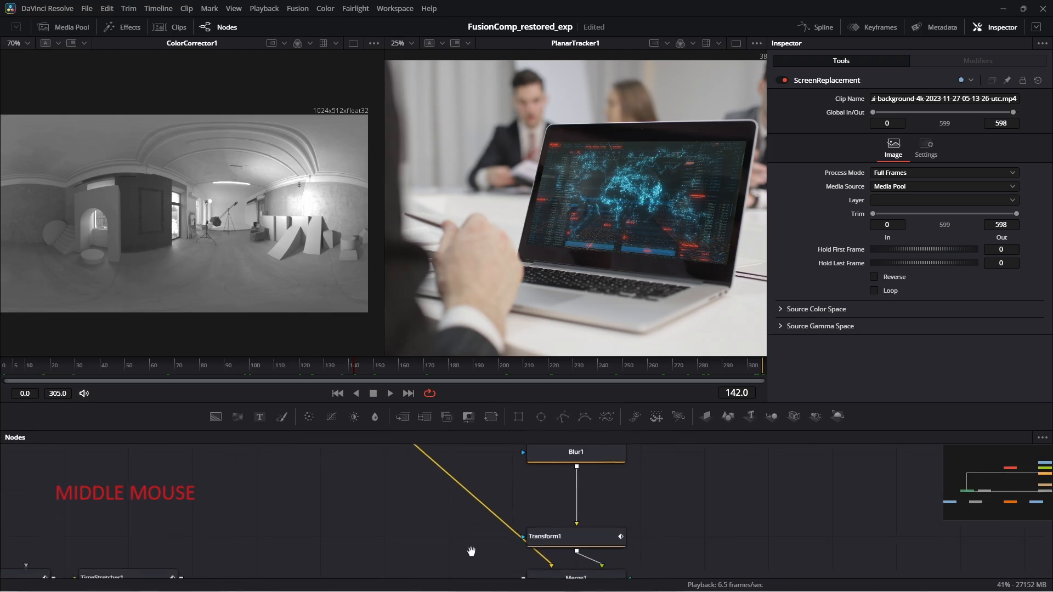
Insert a pipe router on the connection from ScreenReplacement to Merge1 and align it below ScreenReplacement, level with Merge1.
scroll(490, 519, "down", 3)
scroll(499, 530, "down", 1)
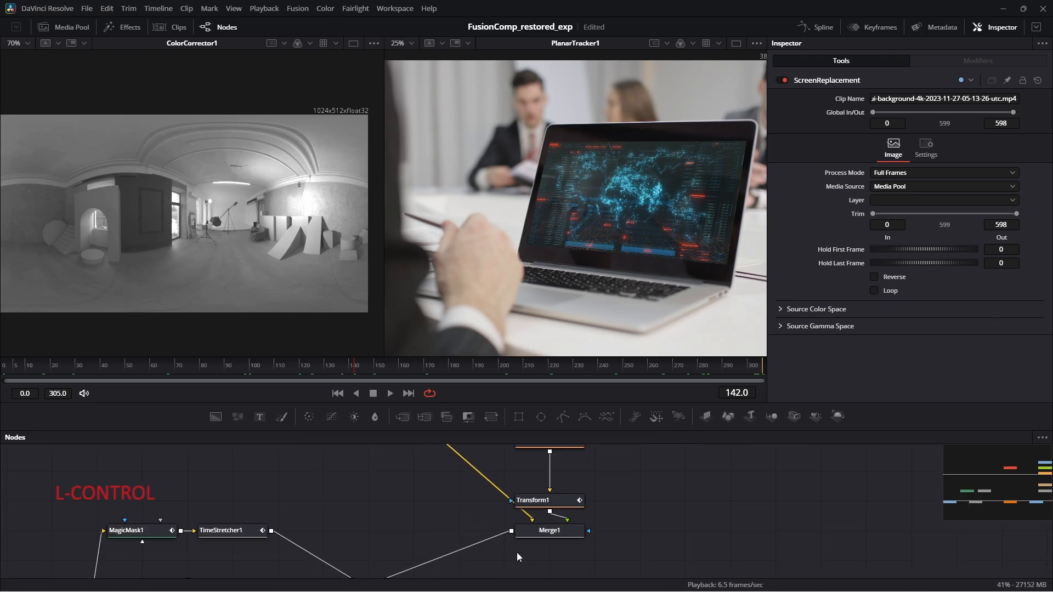
left_click_drag(515, 554, 512, 571)
key("alt")
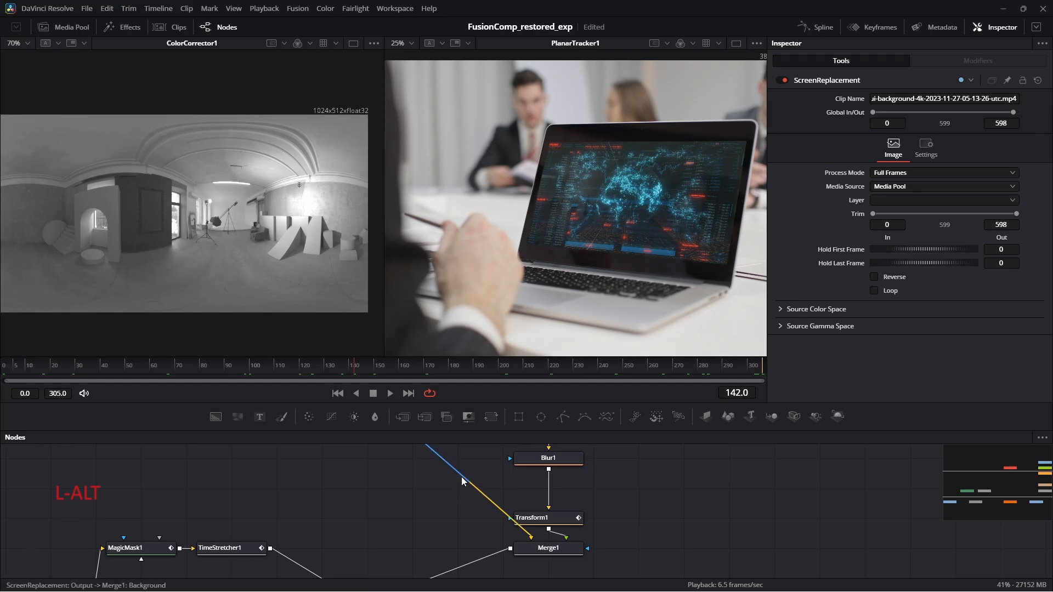
left_click(462, 482, "alt")
left_click_drag(462, 481, 368, 549)
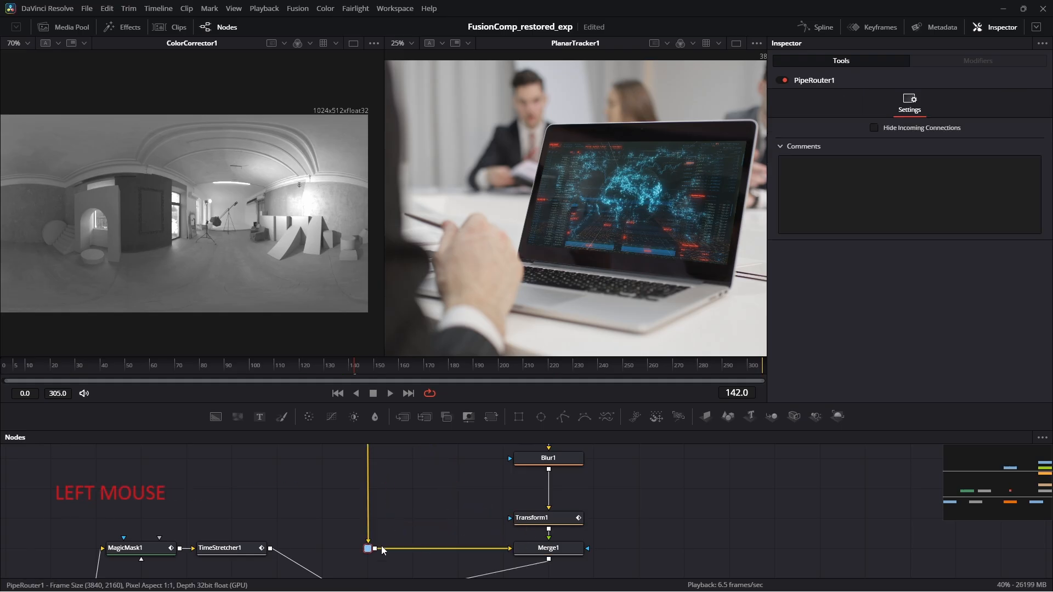
mouse_move(410, 465)
left_mouse_down()
mouse_move(397, 547)
mouse_move(424, 472)
left_mouse_up()
left_click_drag(409, 510, 417, 554)
Add a Color Corrector node directly after ScreenReplacement.
scroll(317, 481, "up", 2)
mouse_move(389, 477)
left_mouse_down()
mouse_move(384, 494)
mouse_move(385, 484)
left_mouse_up()
left_click(370, 473)
key("ctrl+space")
type("blur")
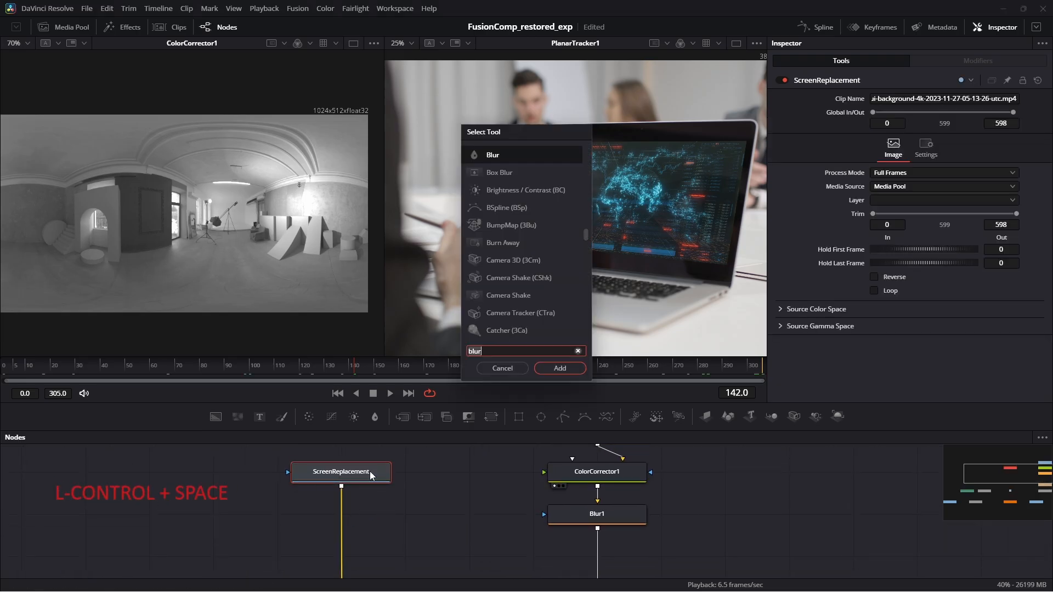
type("color")
key("Return")
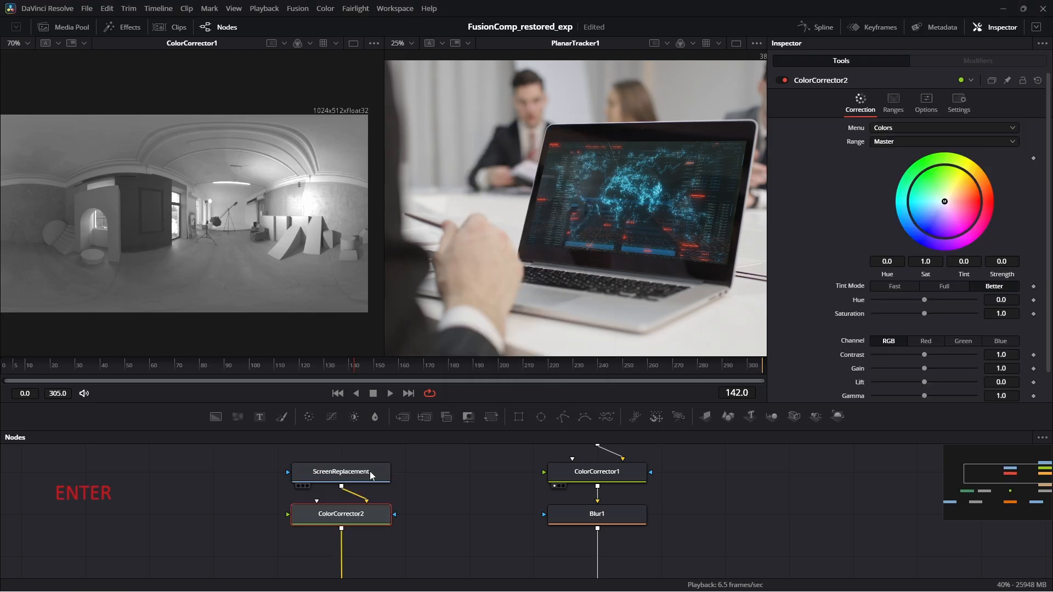
Try a green look on the screen video with Hue -0.24, Saturation 0.74, Gamma 1.39 and Brightness 0.6.
scroll(919, 287, "down", 2)
mouse_move(922, 280)
left_mouse_down()
mouse_move(837, 284)
mouse_move(905, 284)
mouse_move(935, 270)
mouse_move(913, 269)
left_mouse_up()
scroll(823, 359, "down", 1)
left_click_drag(924, 364, 952, 380)
left_click(957, 379)
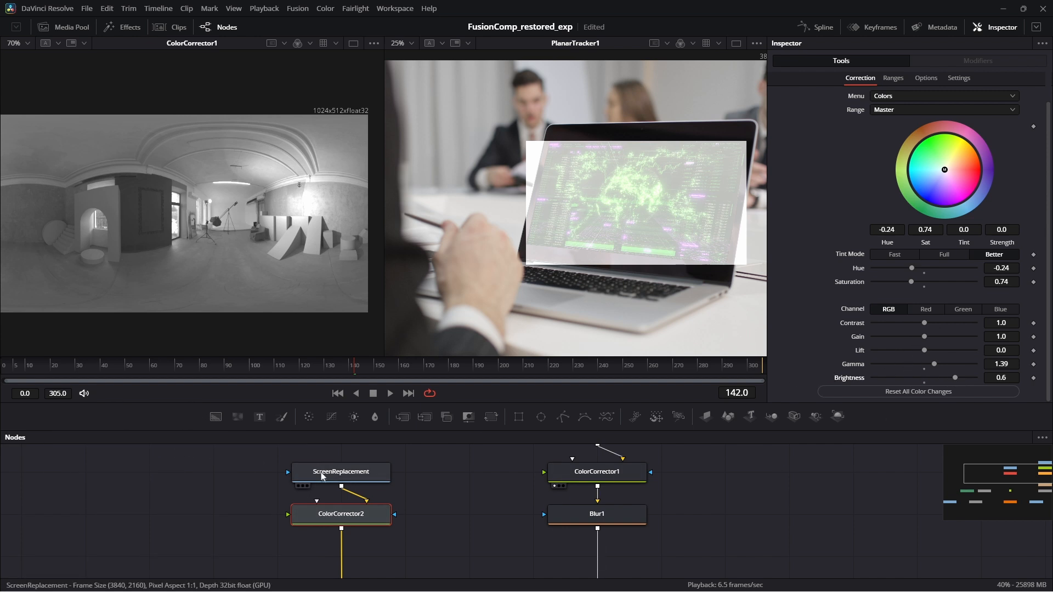
Enable Pre-Divide / Post-Multiply for ColorCorrector2 to confine the correction to the laptop screen.
left_click(331, 473)
left_click(325, 514)
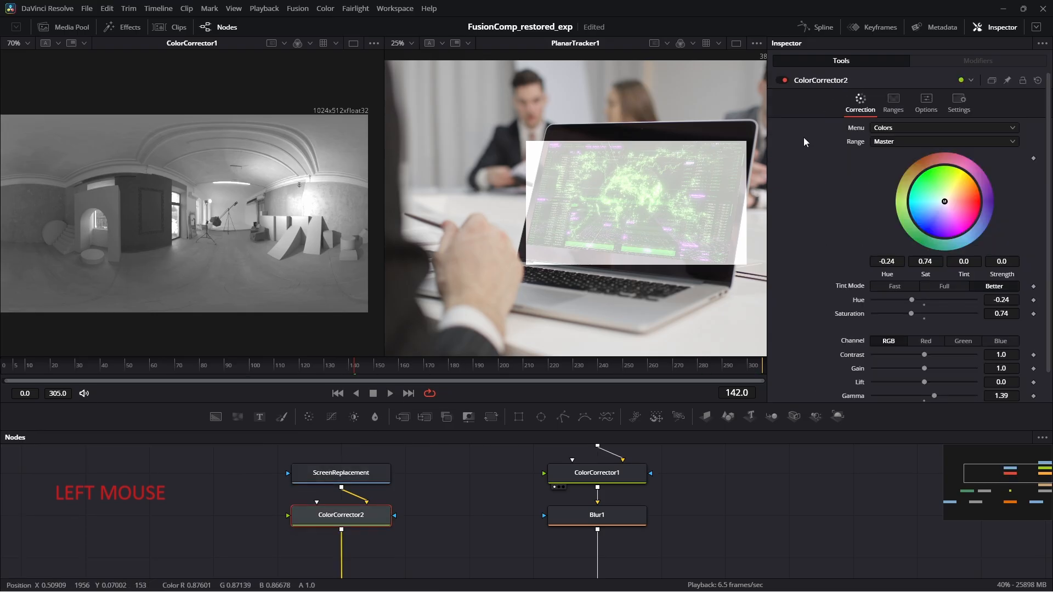
scroll(803, 281, "down", 2)
left_click(894, 104)
left_click(926, 103)
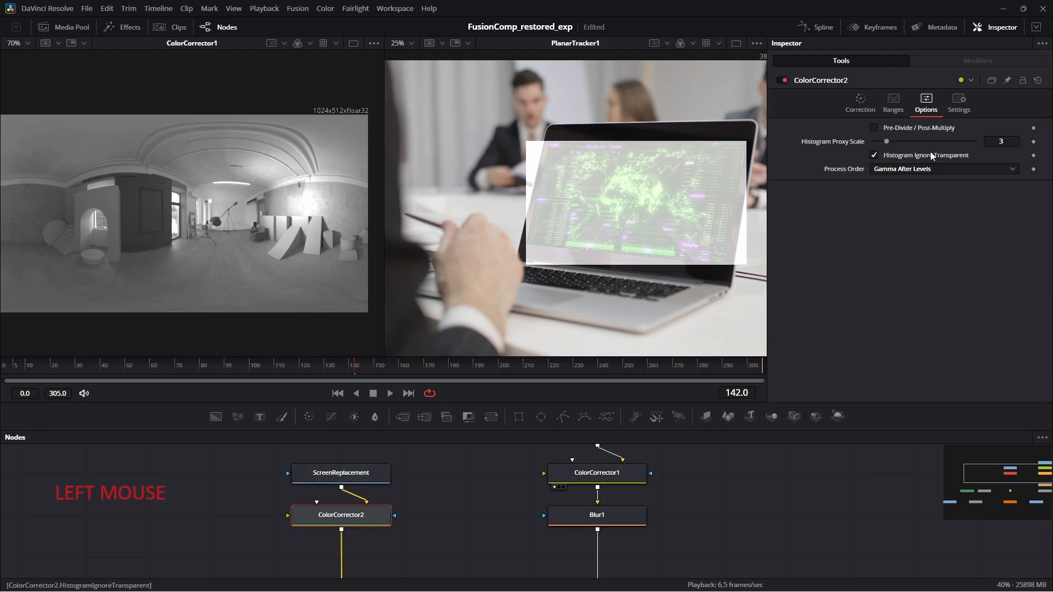
left_click(910, 127)
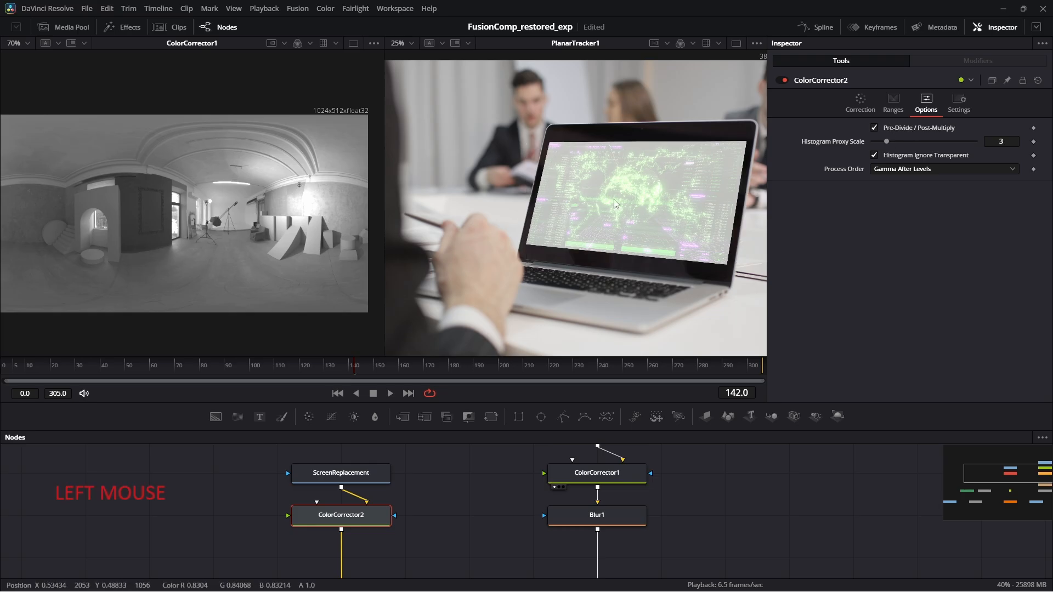
Set ColorCorrector2's Brightness to 0.
left_click(846, 108)
scroll(797, 298, "down", 2)
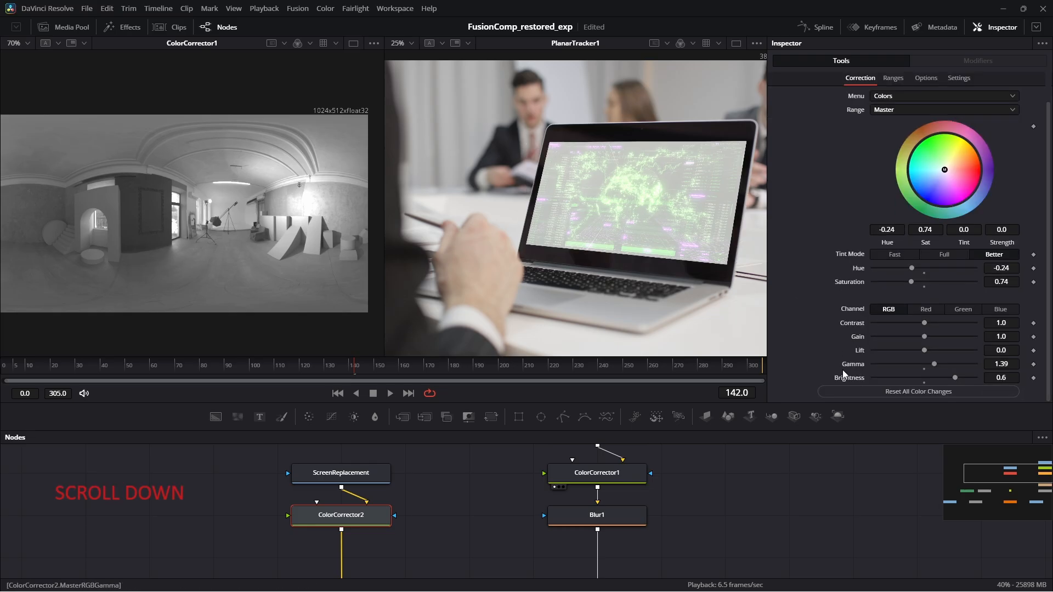
left_click_drag(955, 378, 931, 377)
double_click(1001, 378)
type("0")
key("Tab")
key("Return")
Set ColorCorrector2's Hue to -0.17, Saturation 0.77, Gamma 1.67 and Contrast 0.974, and tint it green with Strength about 0.51.
mouse_move(912, 267)
left_mouse_down()
mouse_move(923, 265)
mouse_move(907, 282)
mouse_move(930, 283)
mouse_move(913, 282)
left_mouse_up()
left_click_drag(934, 364, 942, 364)
left_click_drag(926, 322, 927, 325)
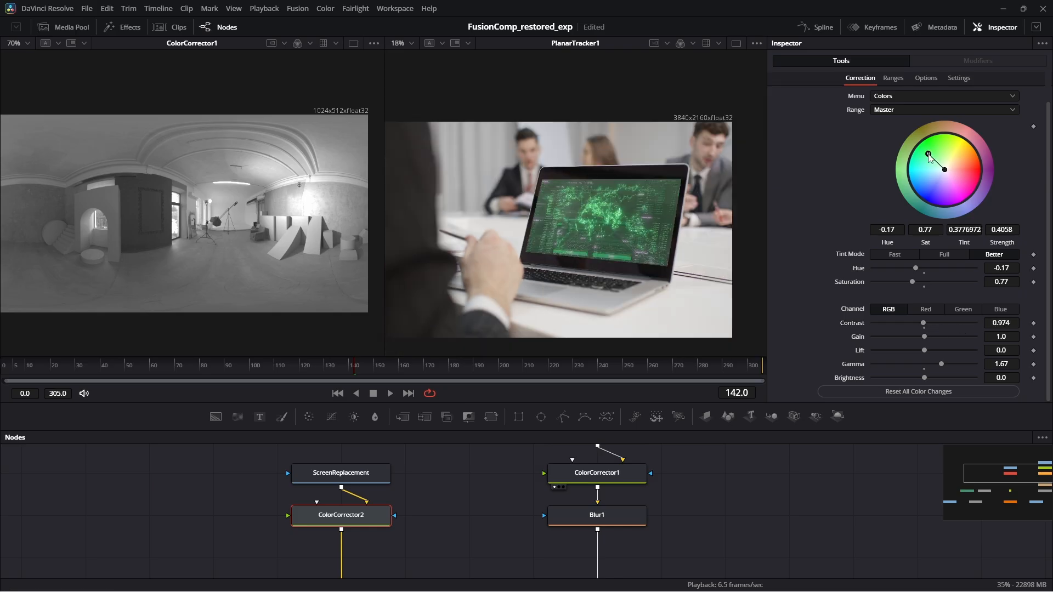
left_click_drag(928, 151, 931, 147)
Play back the composite from frame 142 to check the green-tinted screen, and review the connections around PlanarTracker1.
scroll(511, 286, "up", 2, "ctrl")
key("space")
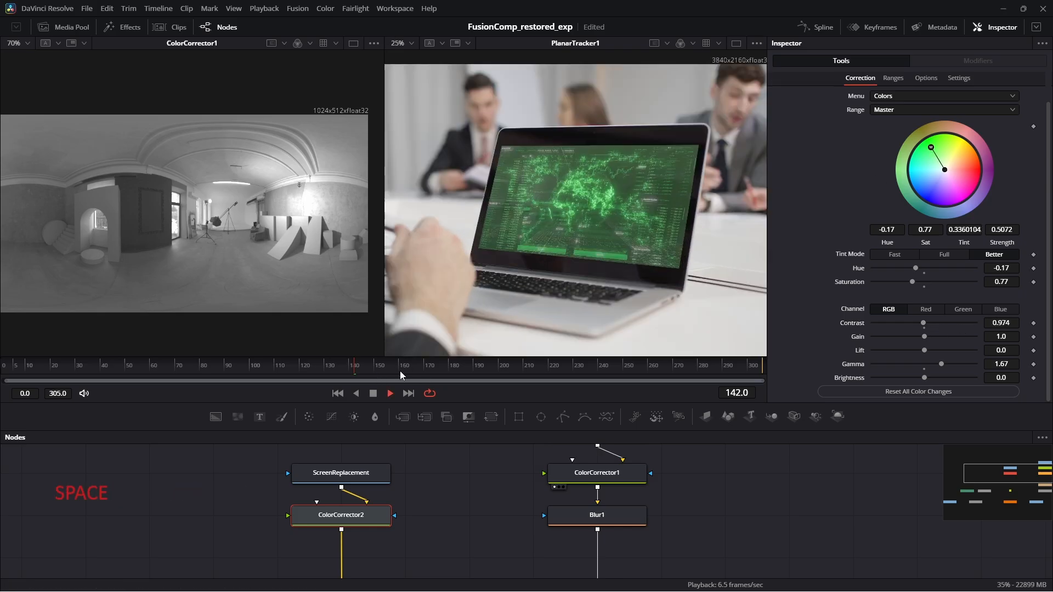
scroll(578, 311, "down", 1, "ctrl")
key("space")
left_click_drag(659, 370, 430, 367)
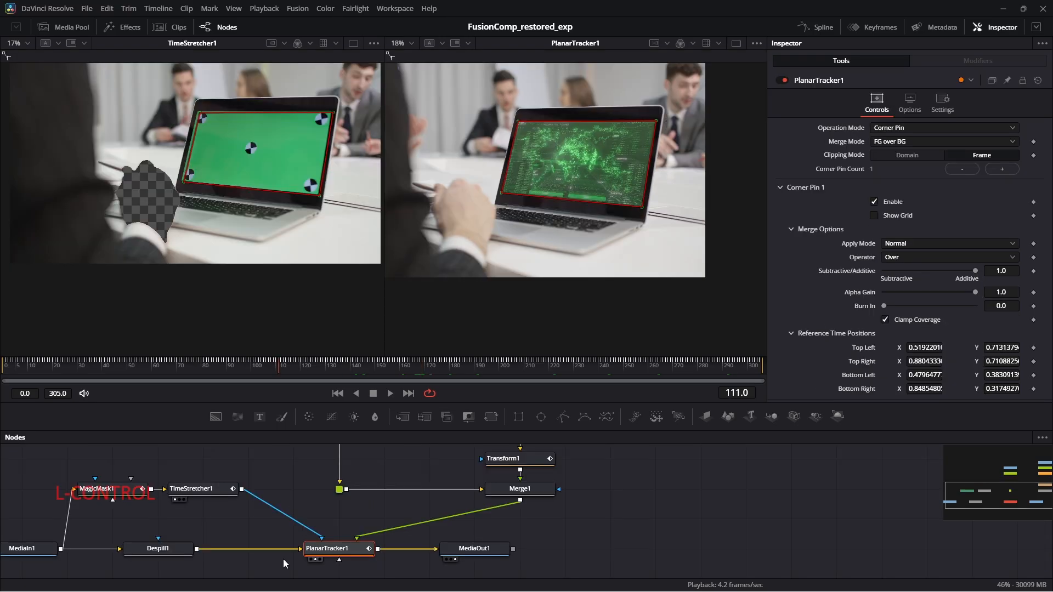
scroll(283, 558, "up", 2, "ctrl")
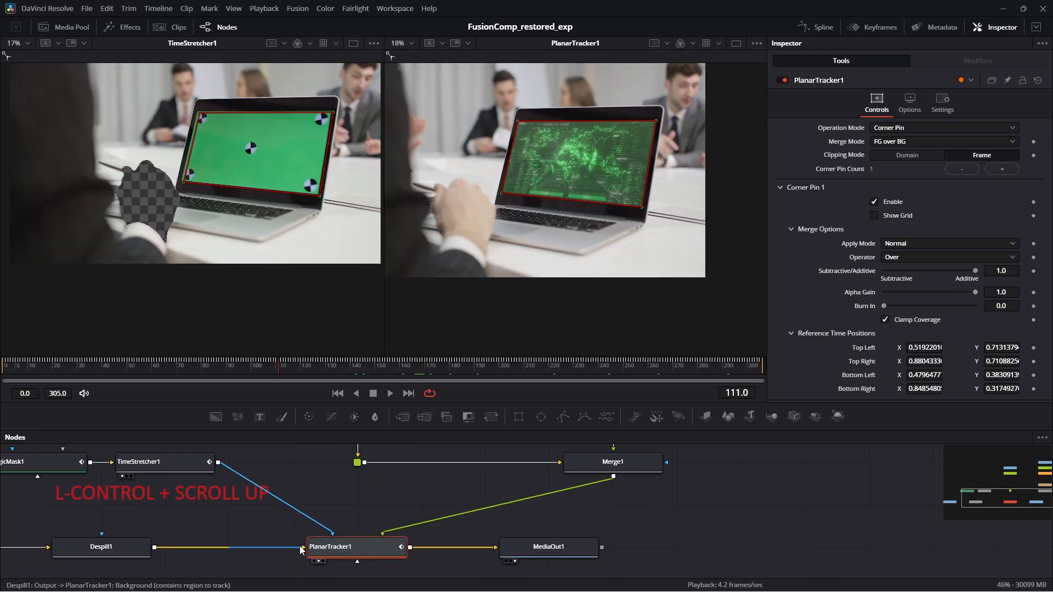
left_click_drag(465, 530, 450, 578)
scroll(433, 499, "down", 3, "ctrl")
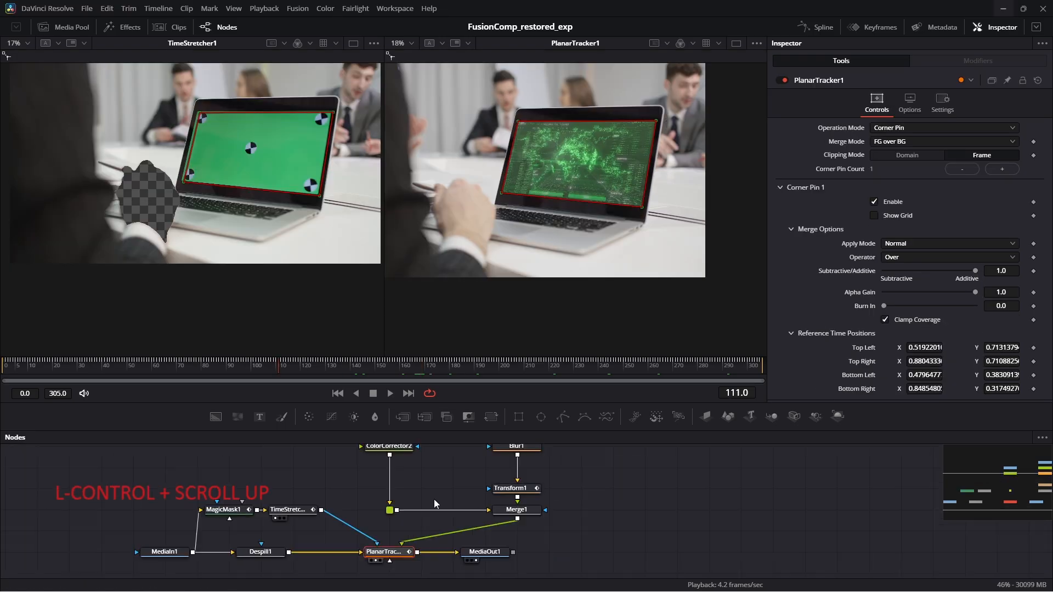